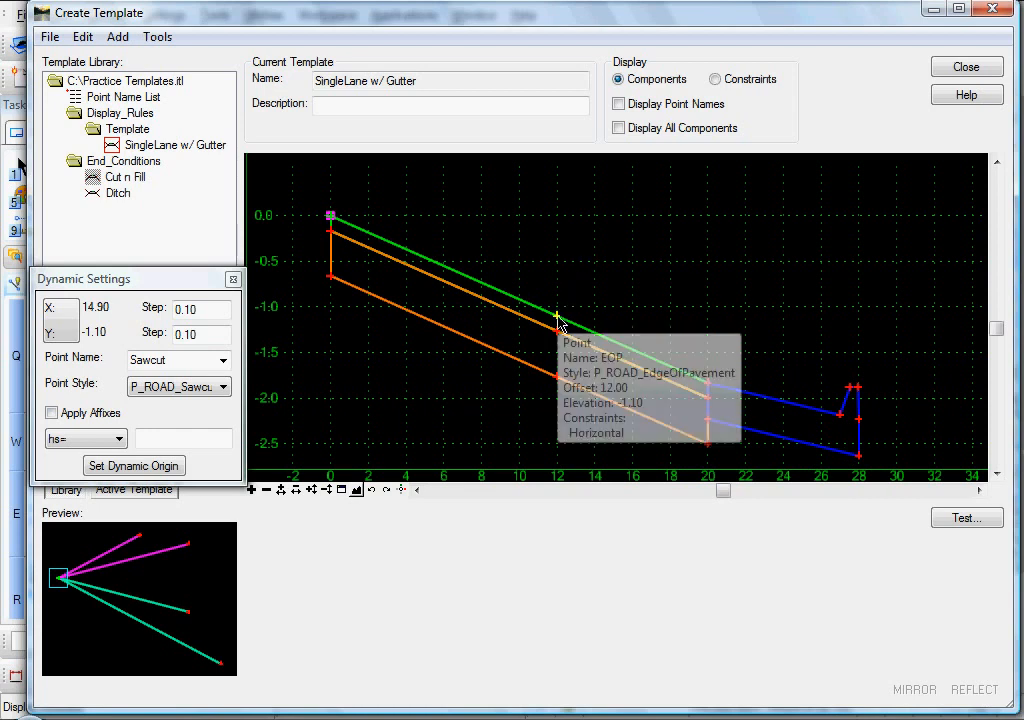
# Step: Move the EOP point above the centerline to an elevation of about 0.80 and undo the move
pyautogui.moveTo(330, 222)
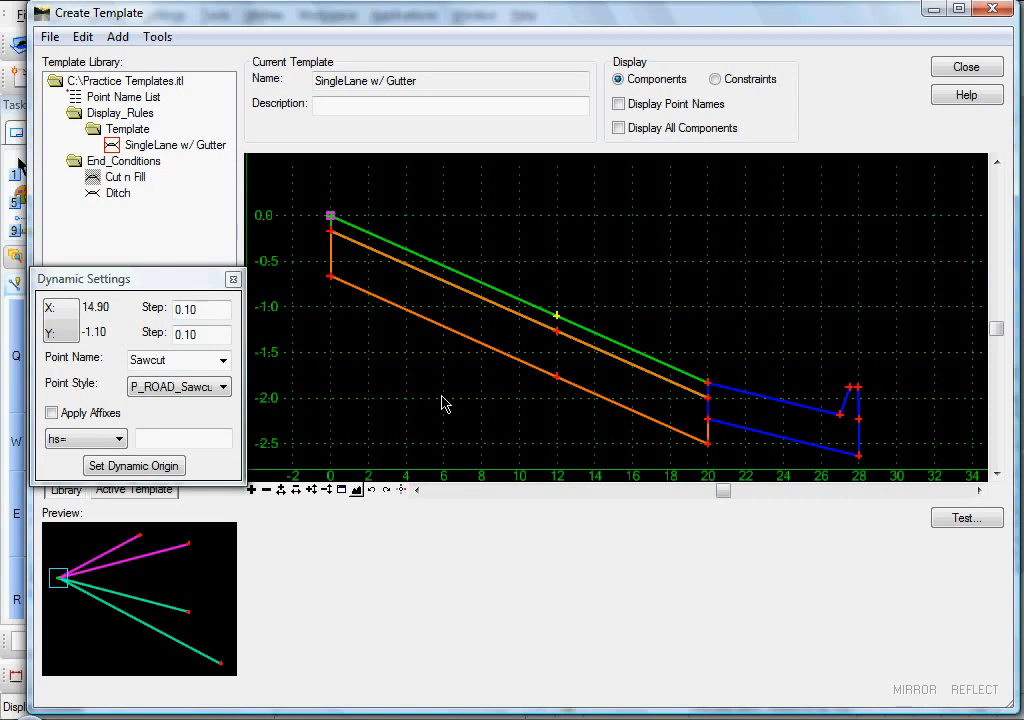
pyautogui.moveTo(437, 398); pyautogui.dragTo(420, 382, button='middle')
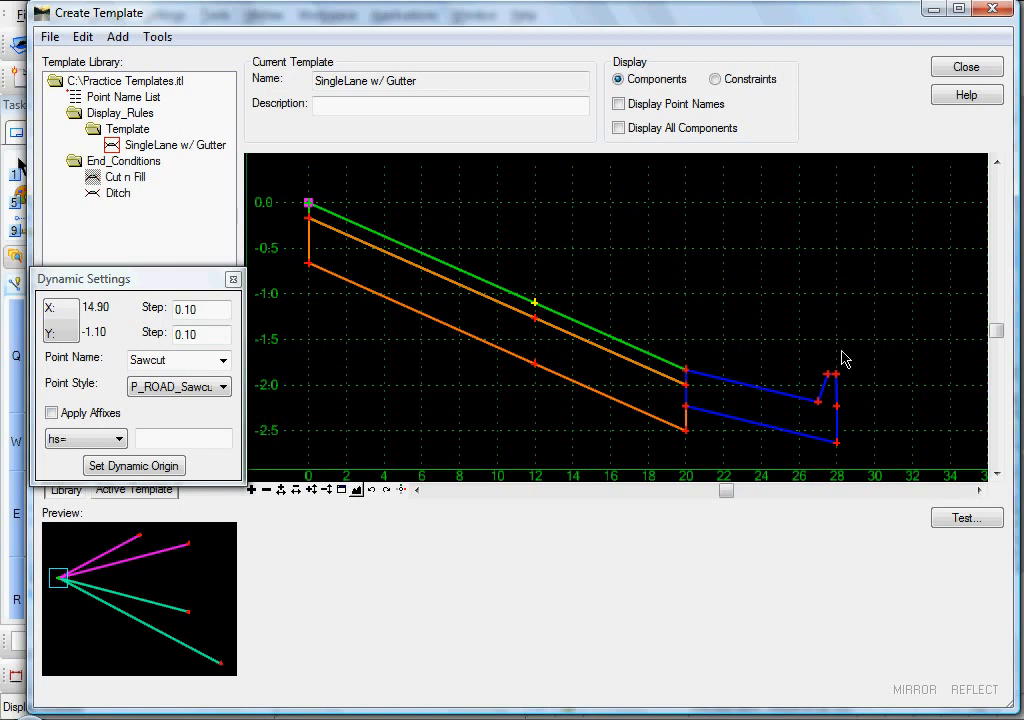
pyautogui.rightClick(535, 302)
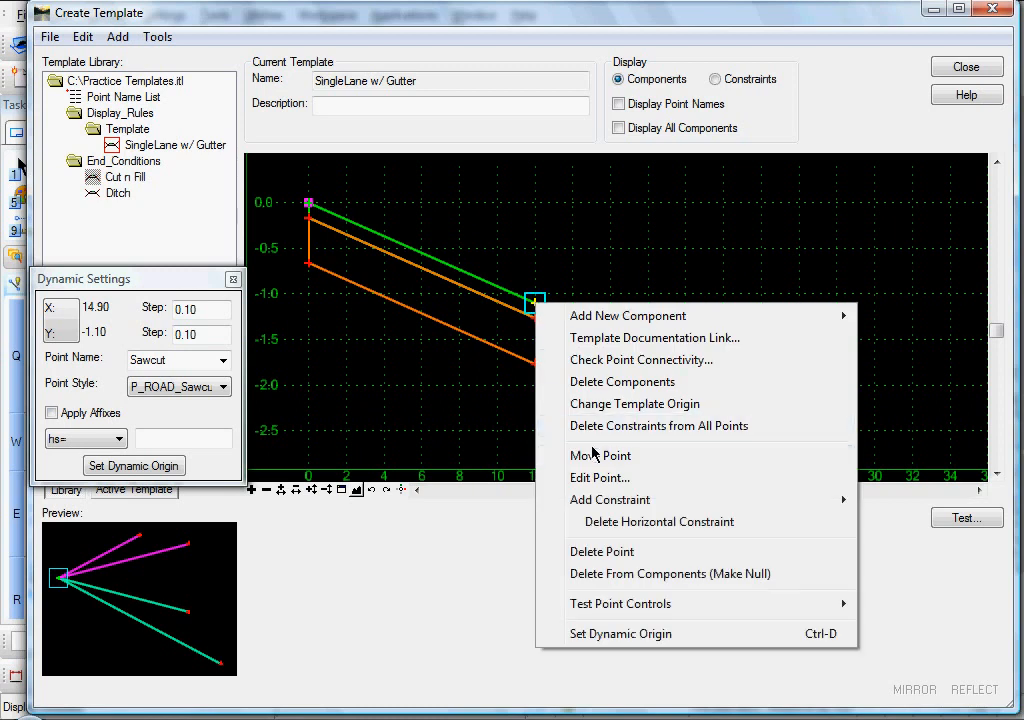
pyautogui.click(550, 455)
pyautogui.scroll(-4, 534, 367)
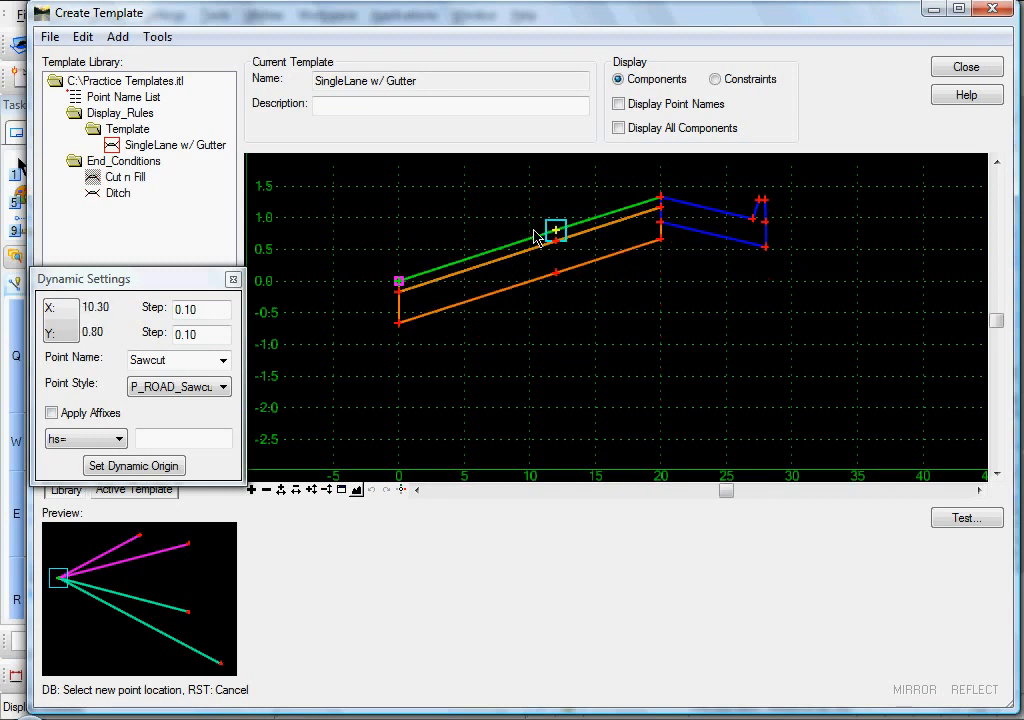
pyautogui.click(533, 243)
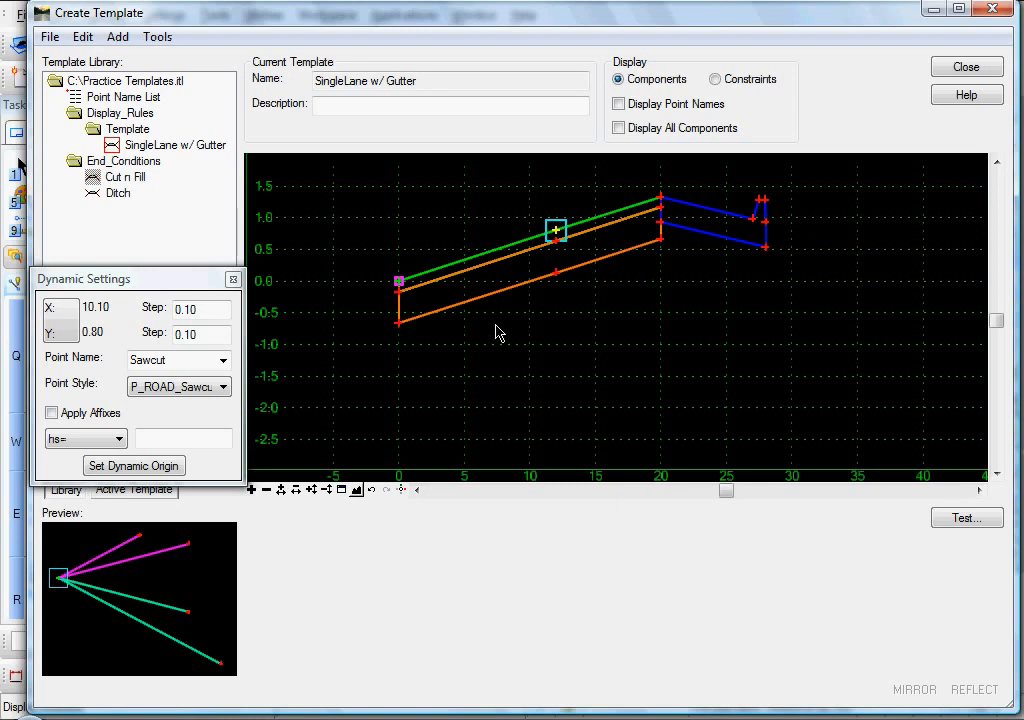
pyautogui.click(82, 37)
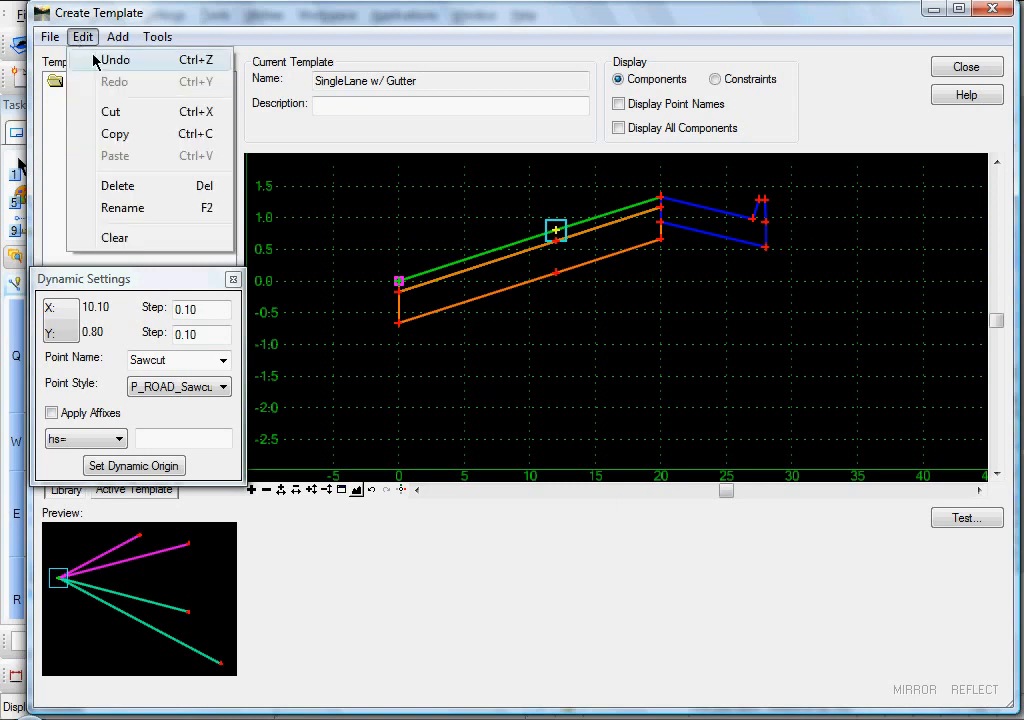
pyautogui.click(100, 60)
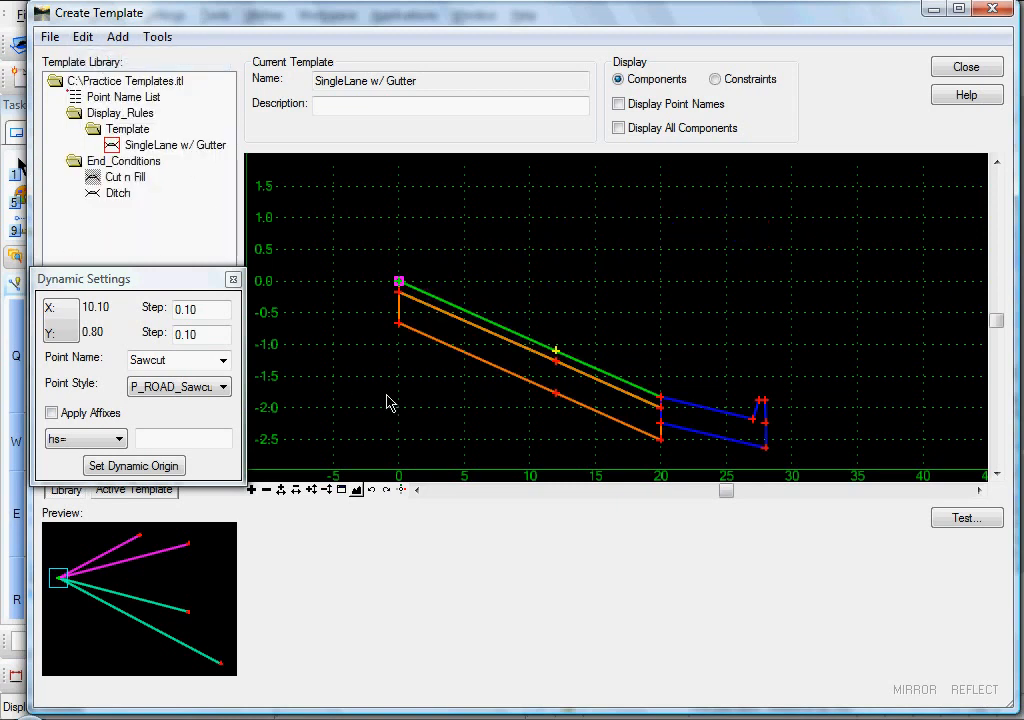
# Step: Add a display rule for the Gutter_Barrier component named EOP_lower_than_CL with the description "EOP is lower than the CL"
pyautogui.moveTo(434, 414); pyautogui.dragTo(381, 376, button='middle')
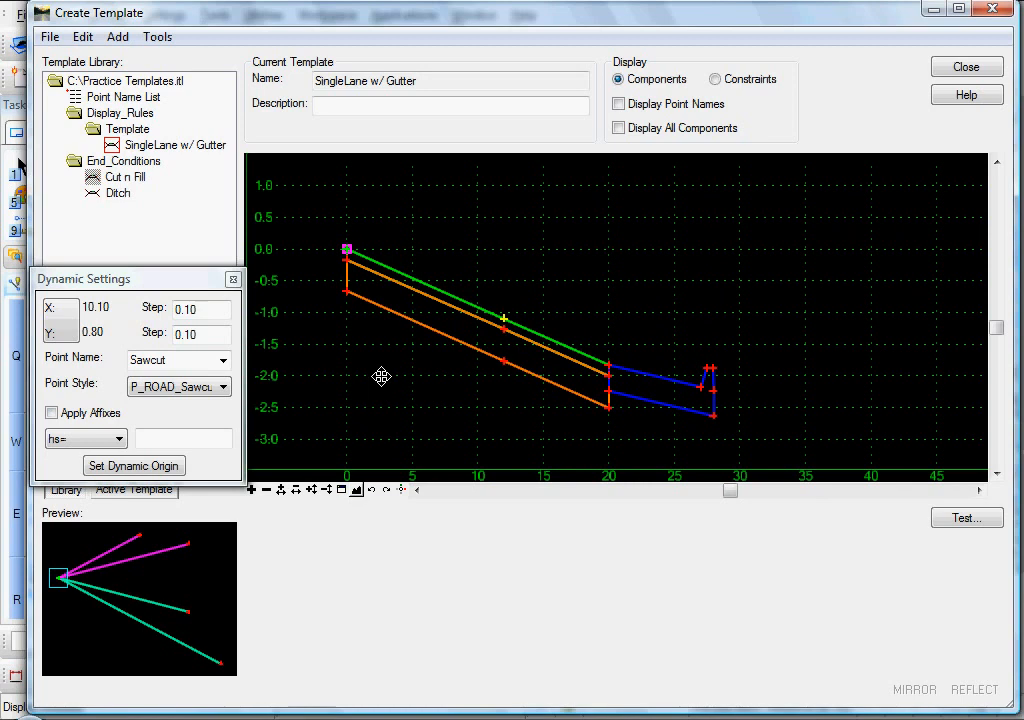
pyautogui.rightClick(648, 381)
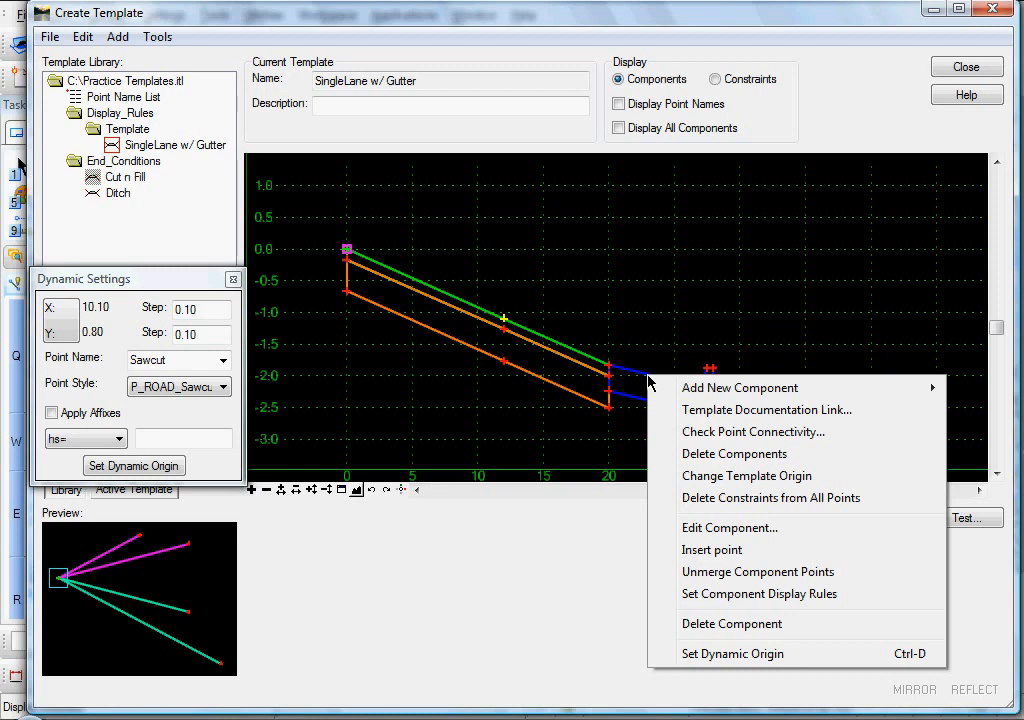
pyautogui.click(716, 596)
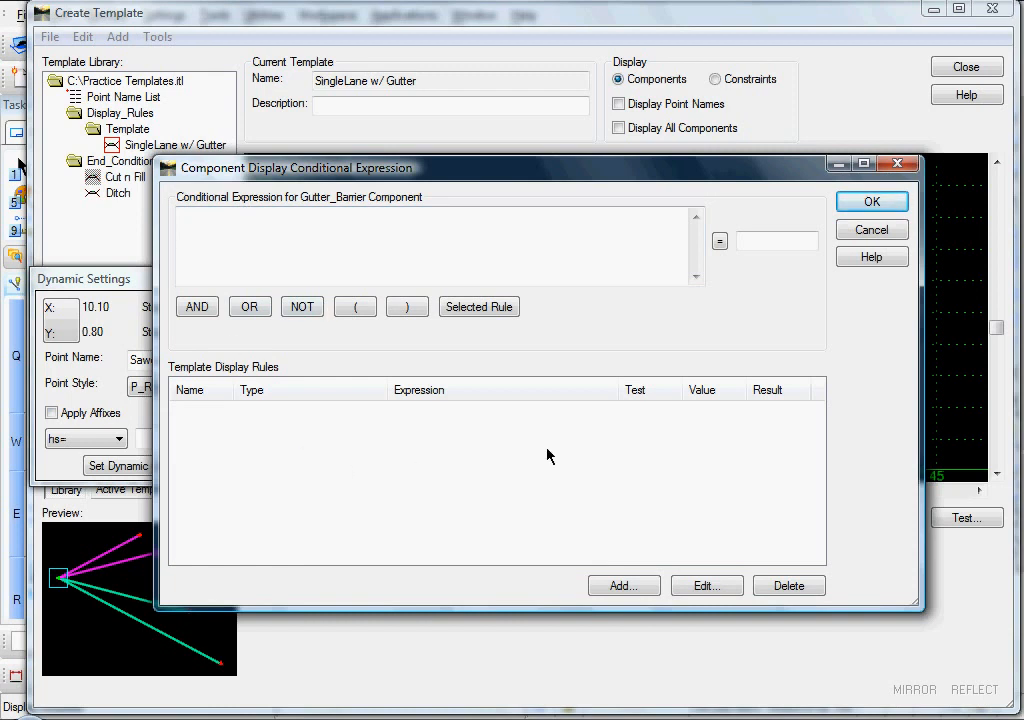
pyautogui.click(620, 587)
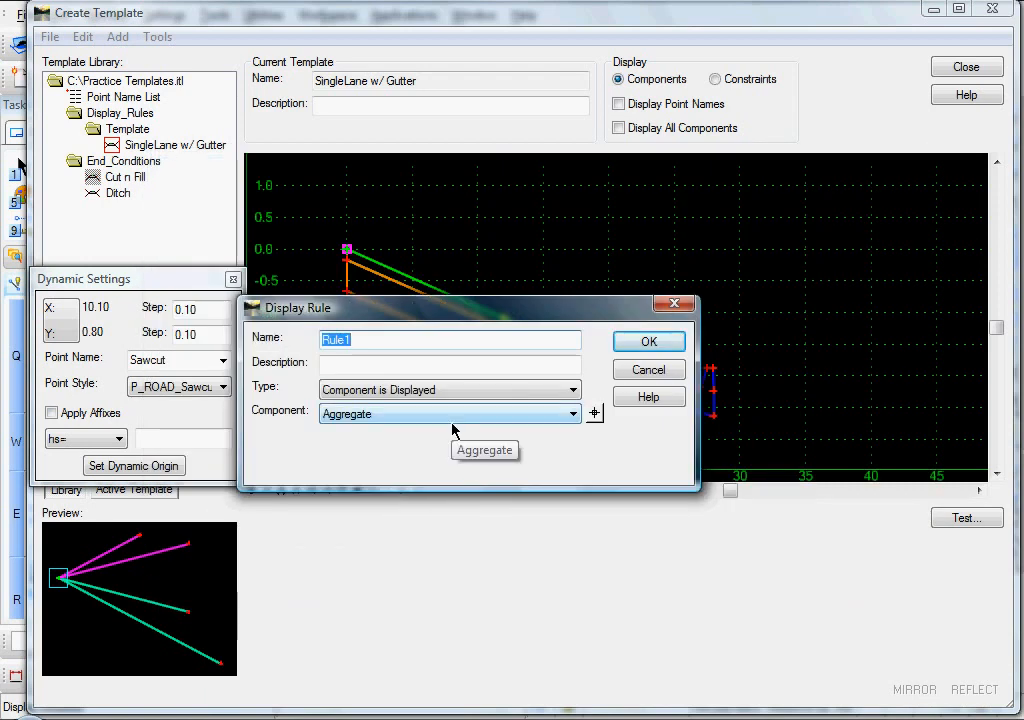
pyautogui.write('EOP ')
pyautogui.write('lower_')
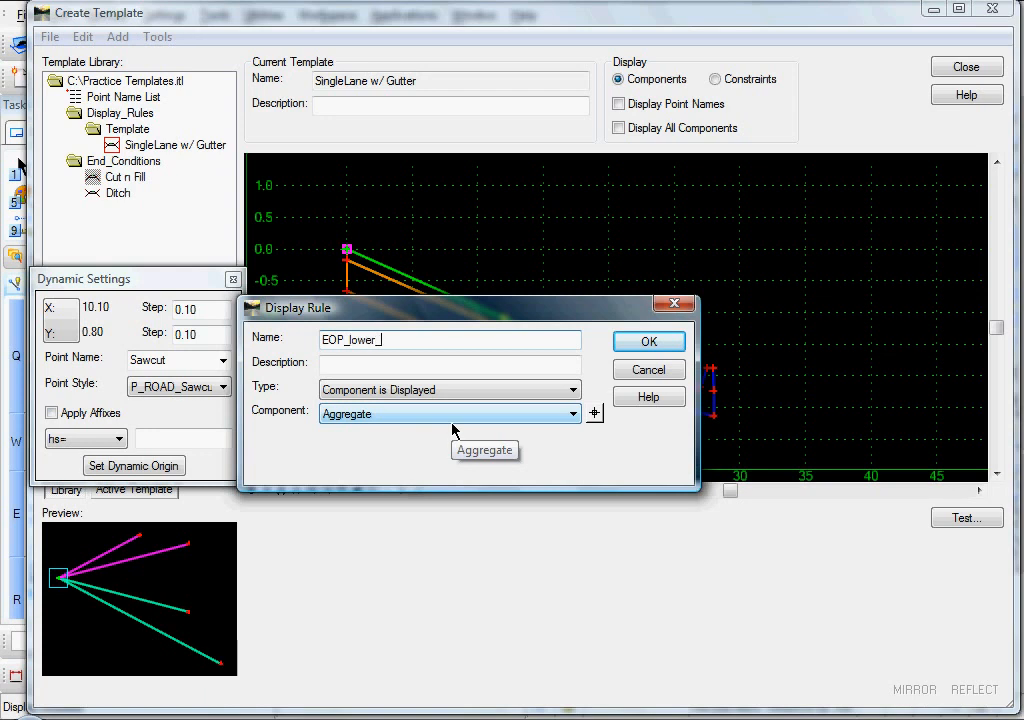
pyautogui.write('than_CL')
pyautogui.click(398, 366)
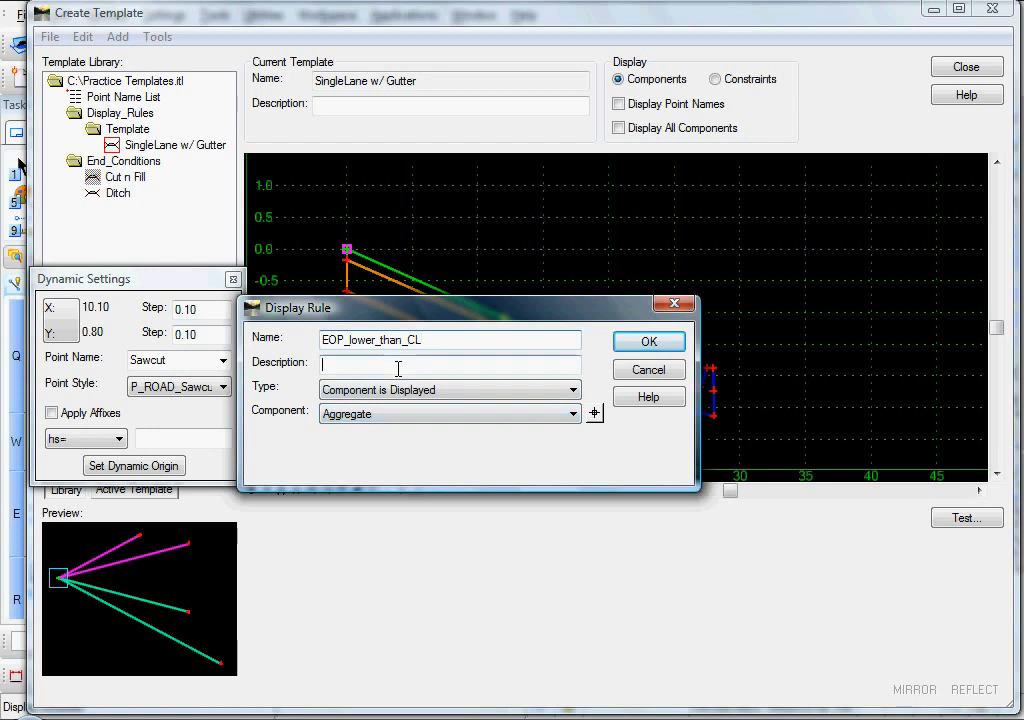
pyautogui.write('EOP is lower than the CL')
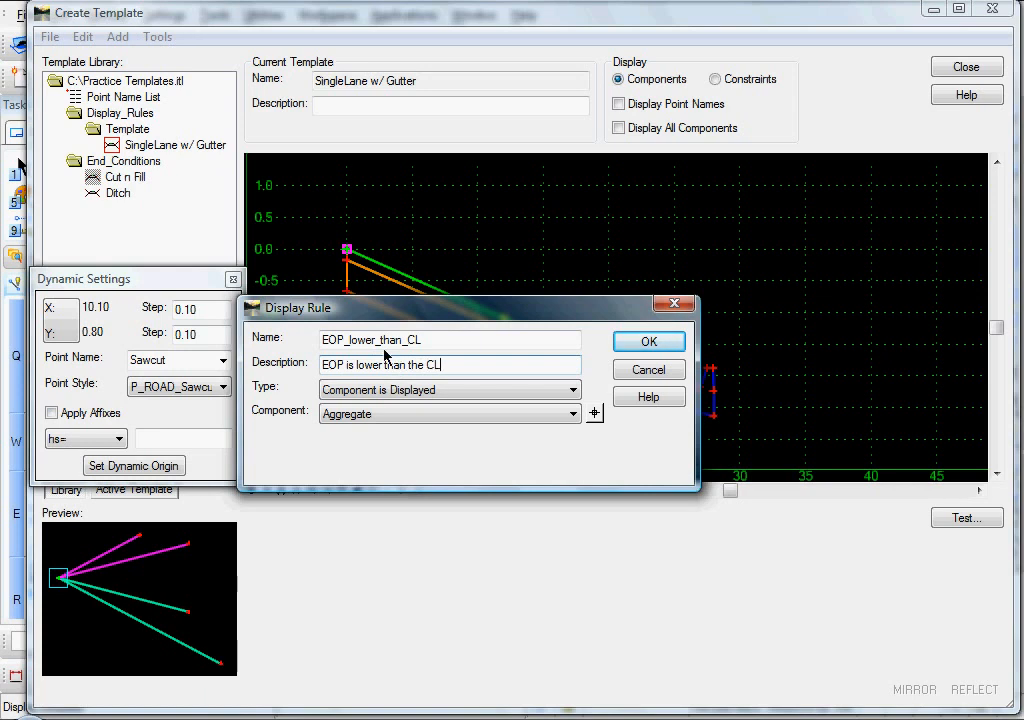
# Step: Define the rule as Vertical between CL and EOP with the test >= 0.00 and accept it
pyautogui.click(383, 390)
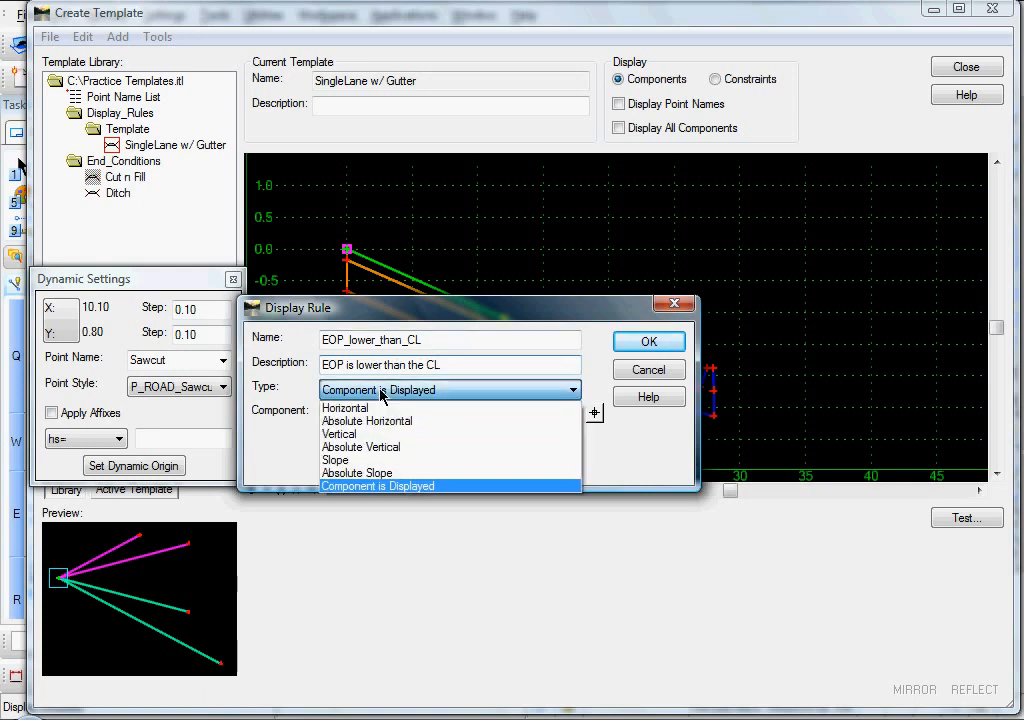
pyautogui.click(348, 435)
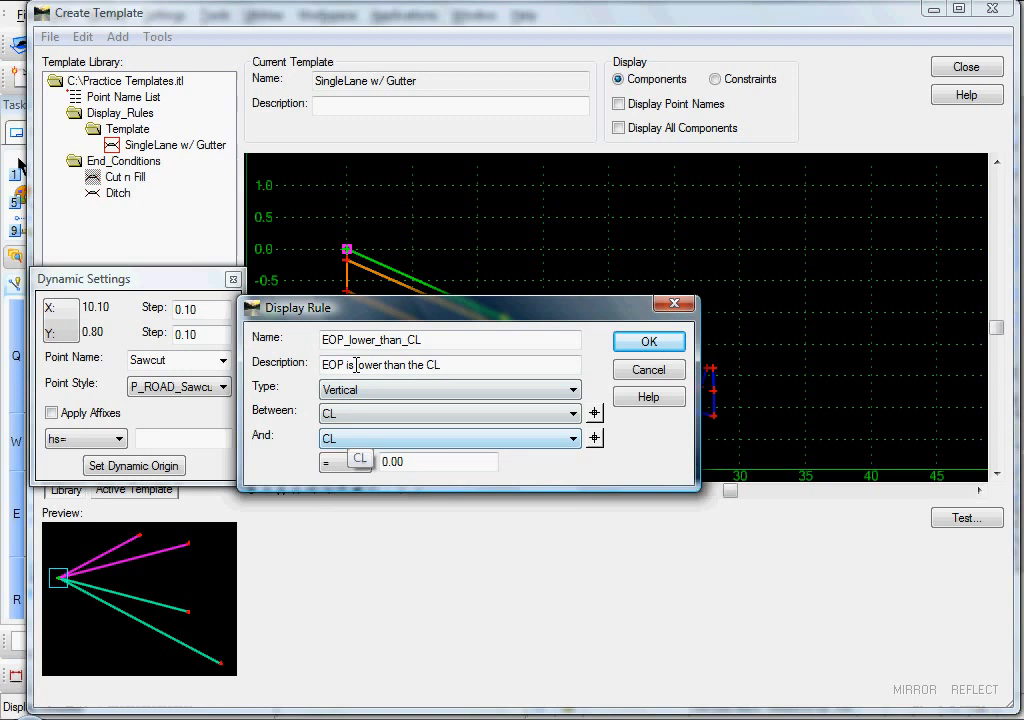
pyautogui.moveTo(380, 318); pyautogui.dragTo(426, 415)
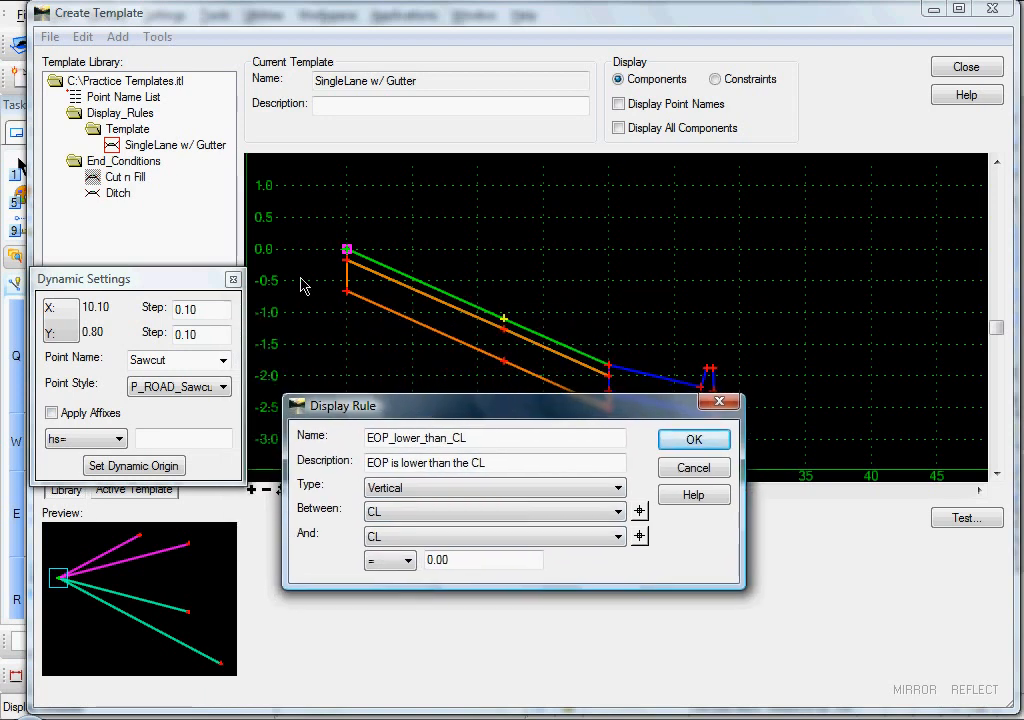
pyautogui.click(433, 512)
pyautogui.click(433, 512)
pyautogui.click(430, 537)
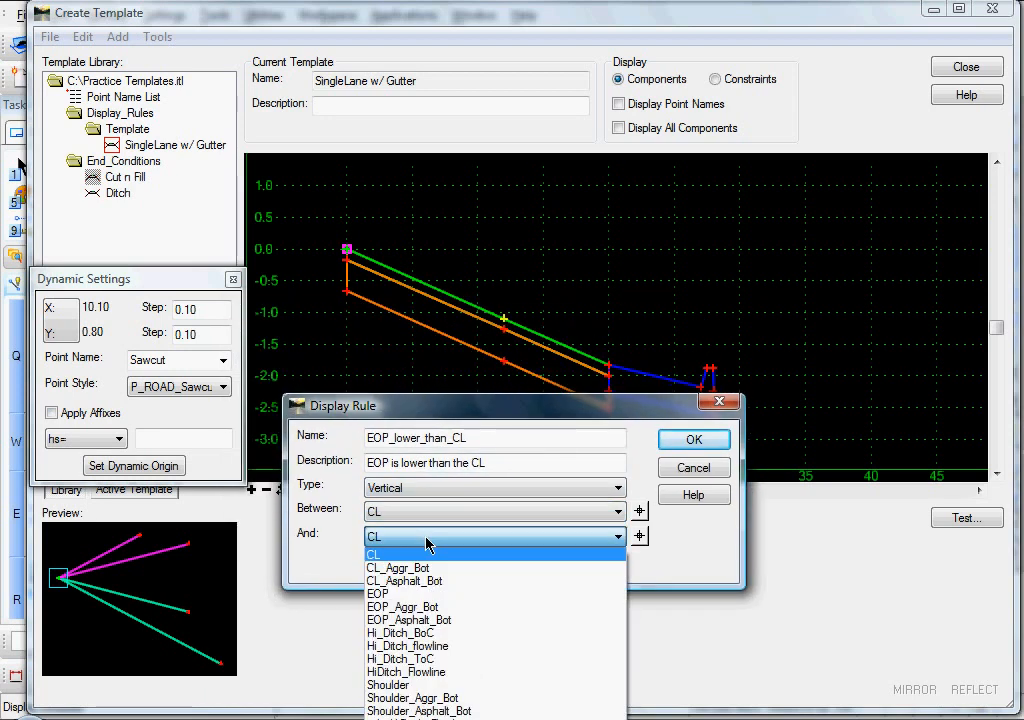
pyautogui.click(404, 594)
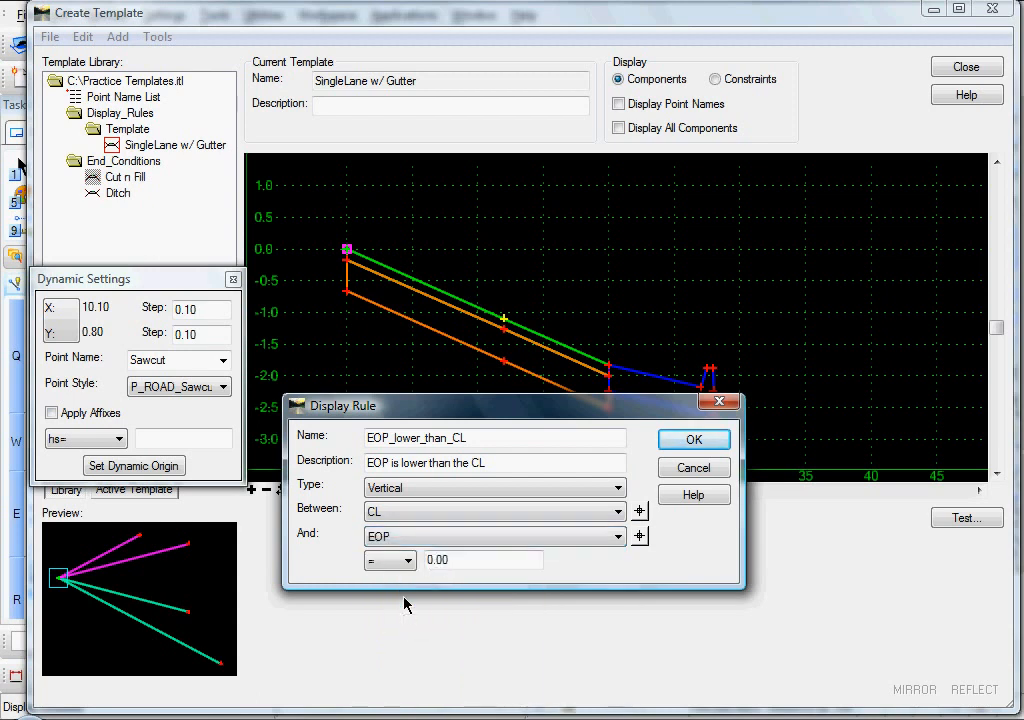
pyautogui.click(381, 567)
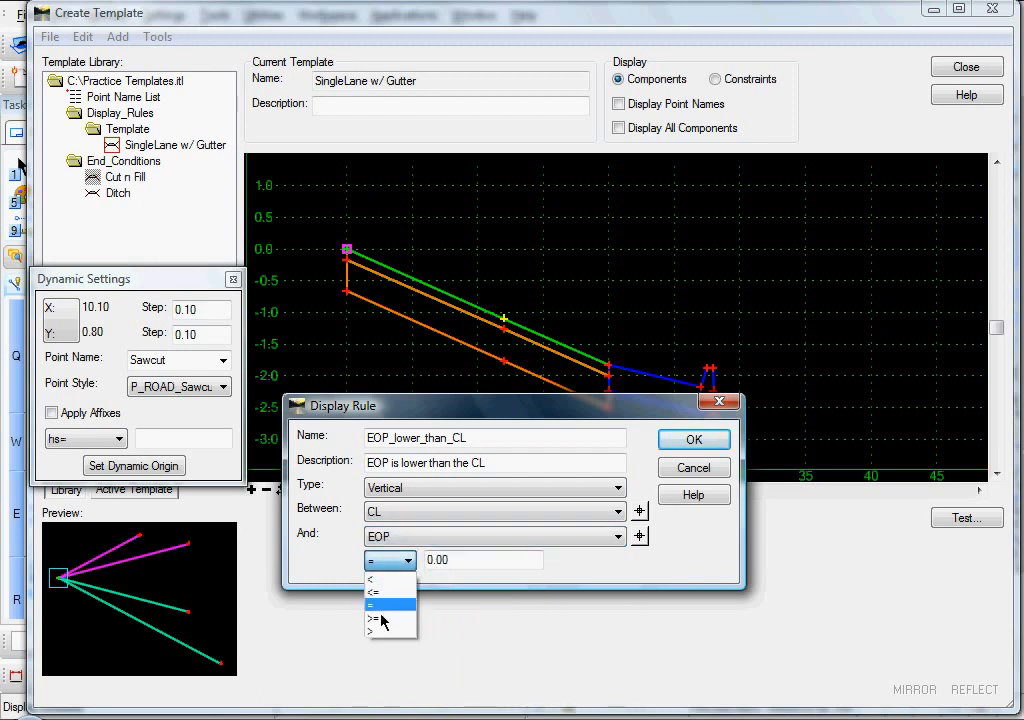
pyautogui.click(397, 616)
pyautogui.click(464, 559)
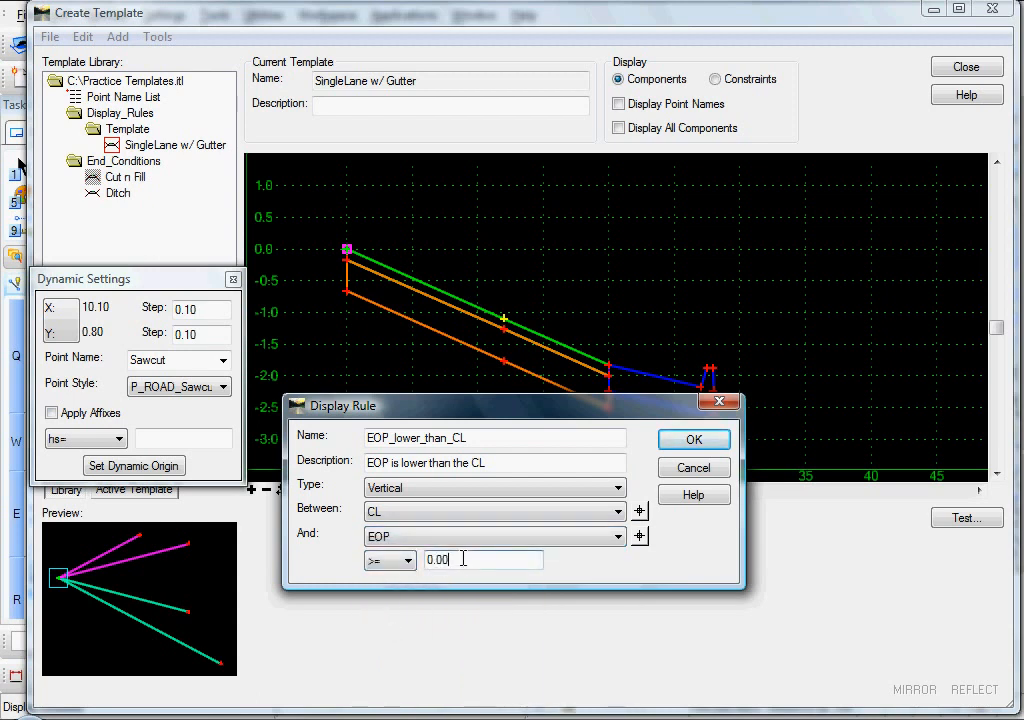
pyautogui.click(691, 440)
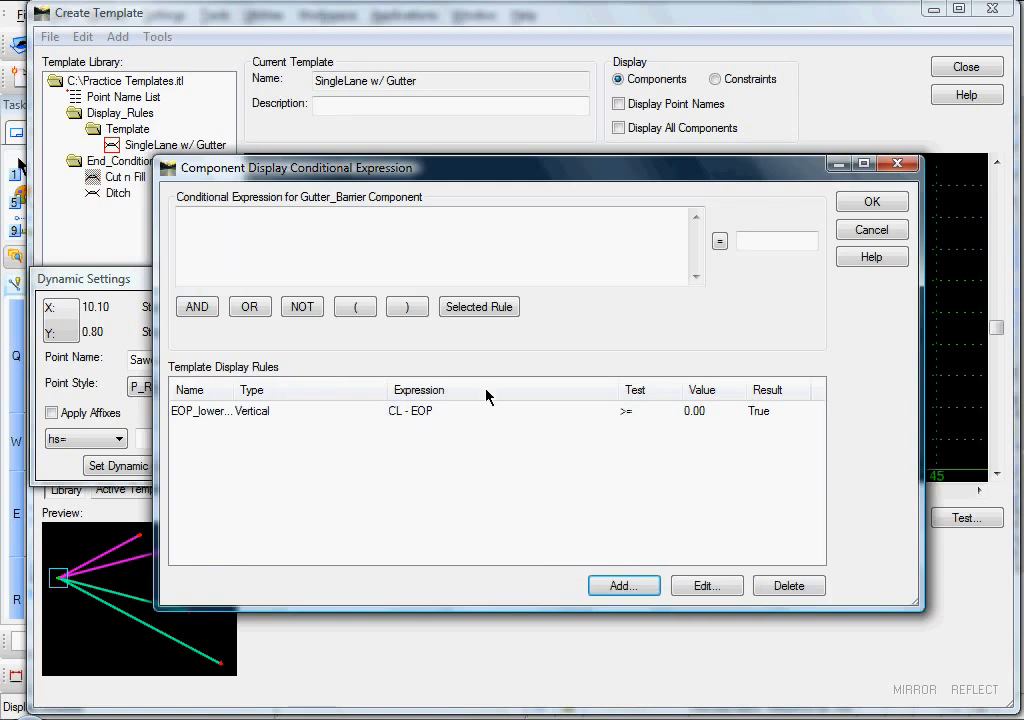
# Step: Use the EOP_lower_than_CL rule as the Gutter_Barrier component's conditional expression and apply it
pyautogui.moveTo(517, 185); pyautogui.dragTo(527, 459)
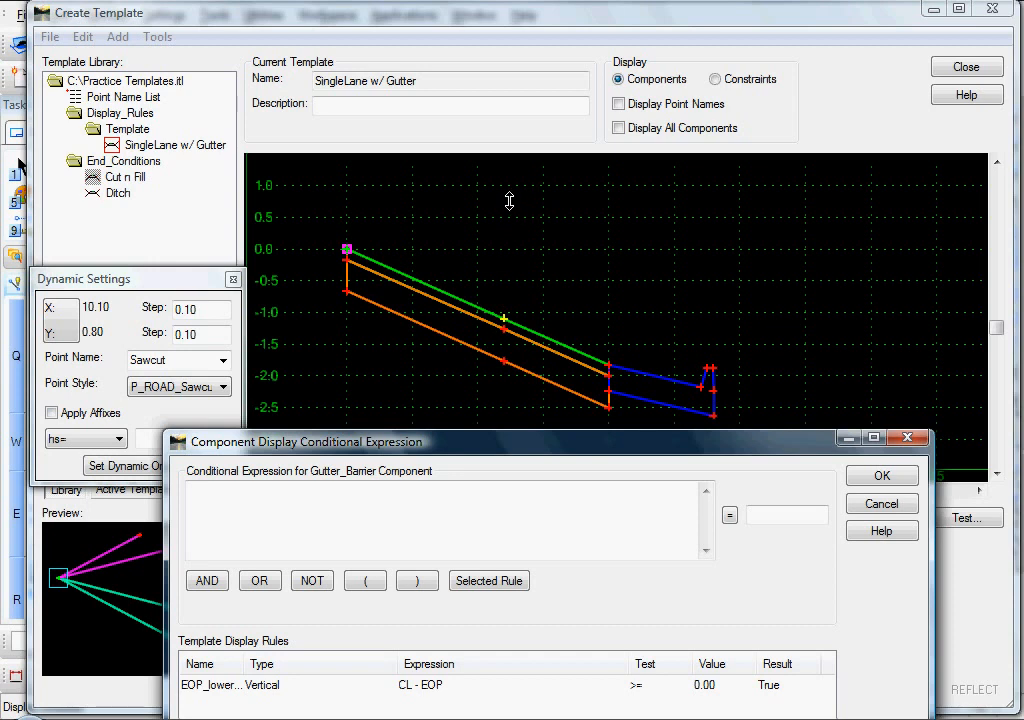
pyautogui.click(346, 250)
pyautogui.moveTo(579, 452); pyautogui.dragTo(571, 171)
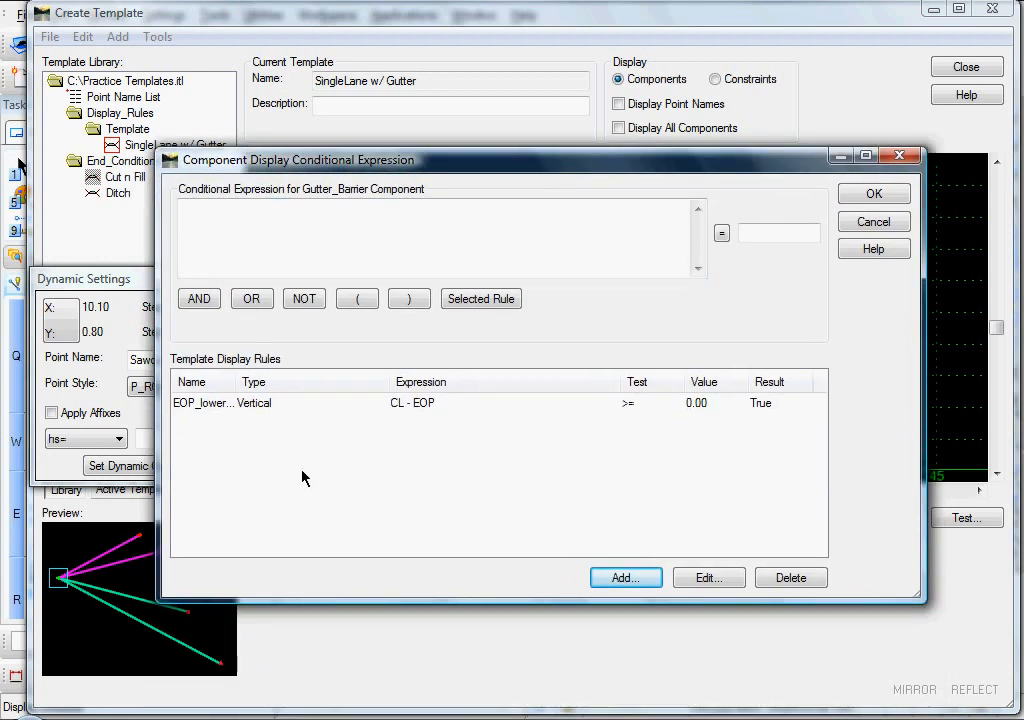
pyautogui.click(255, 406)
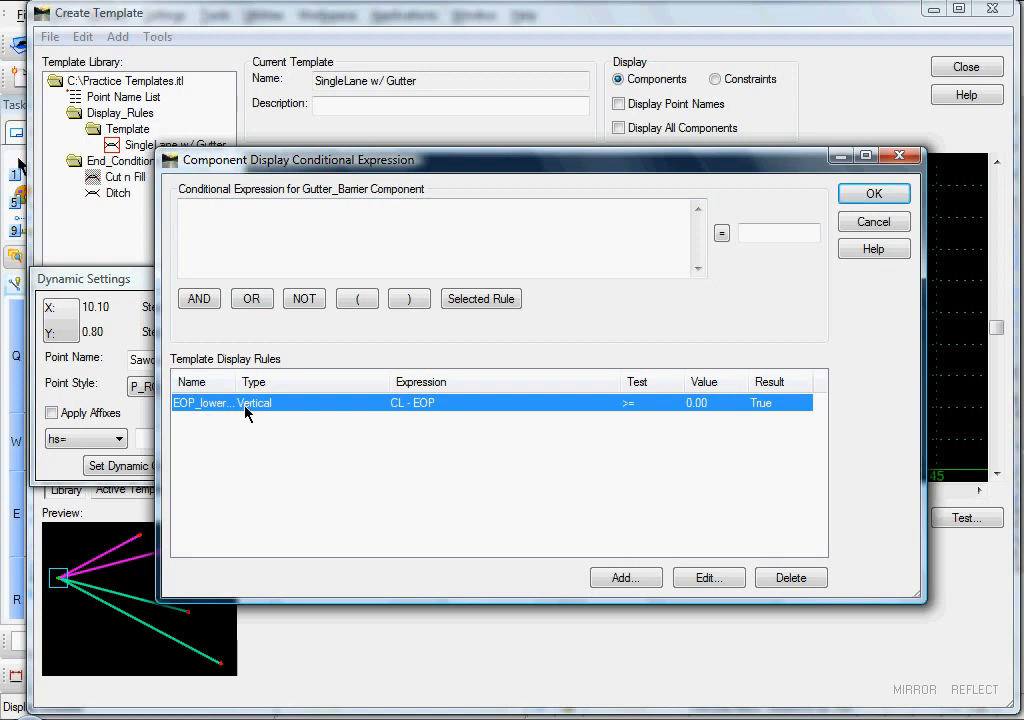
pyautogui.click(475, 302)
pyautogui.click(873, 196)
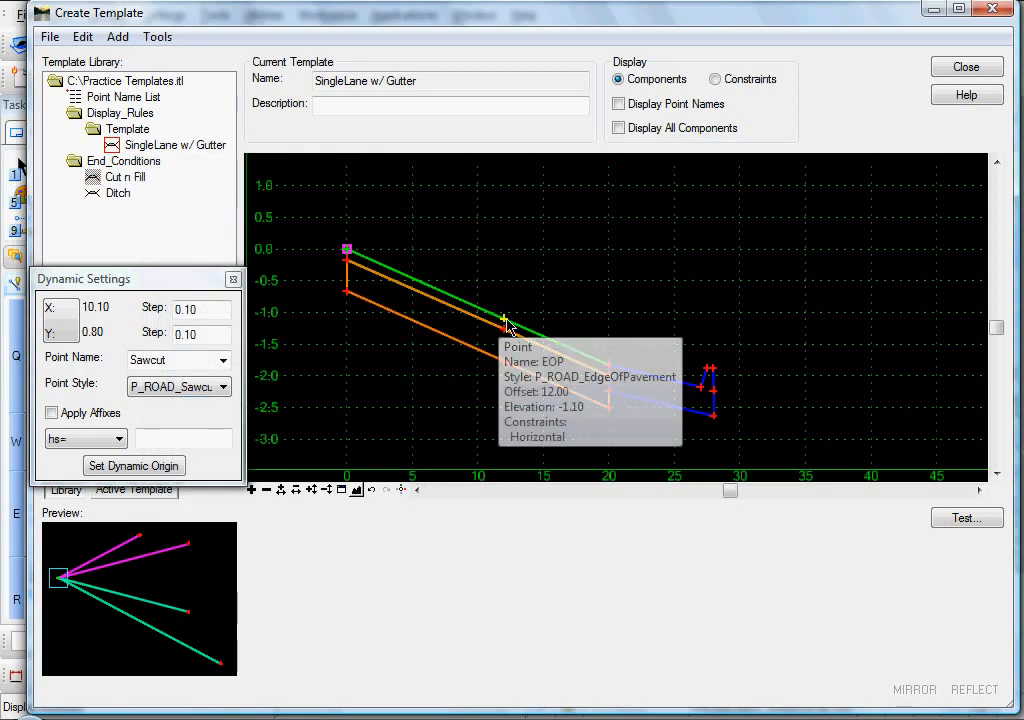
# Step: Move the EOP point to test the gutter's display rule, placing it at an elevation of about -1.07
pyautogui.rightClick(505, 321)
pyautogui.click(571, 474)
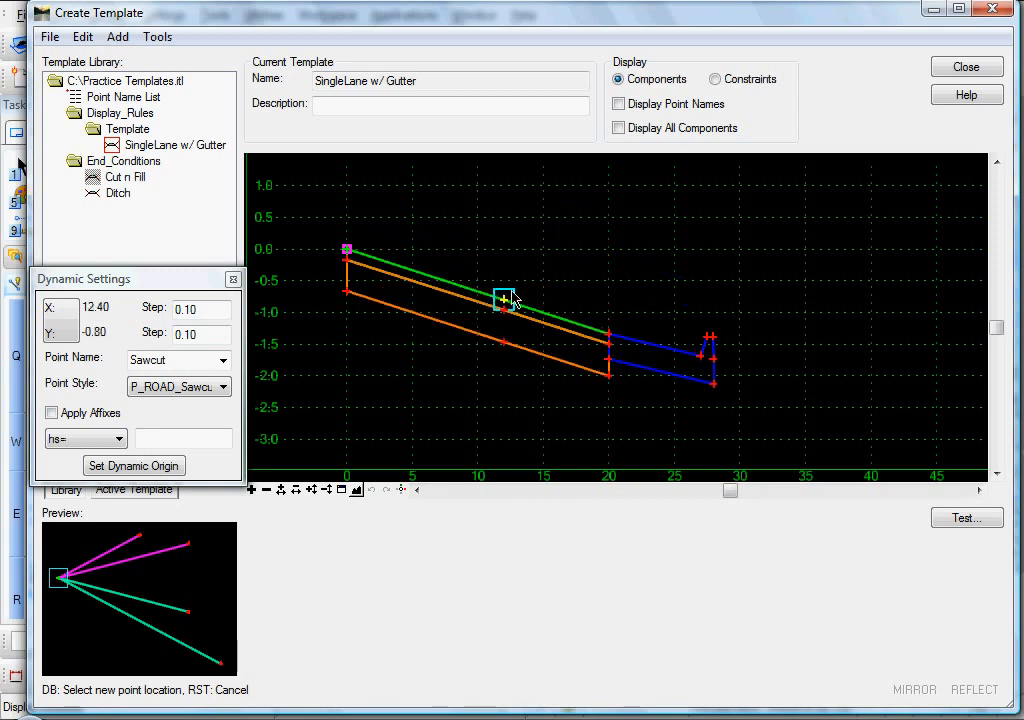
pyautogui.click(505, 316)
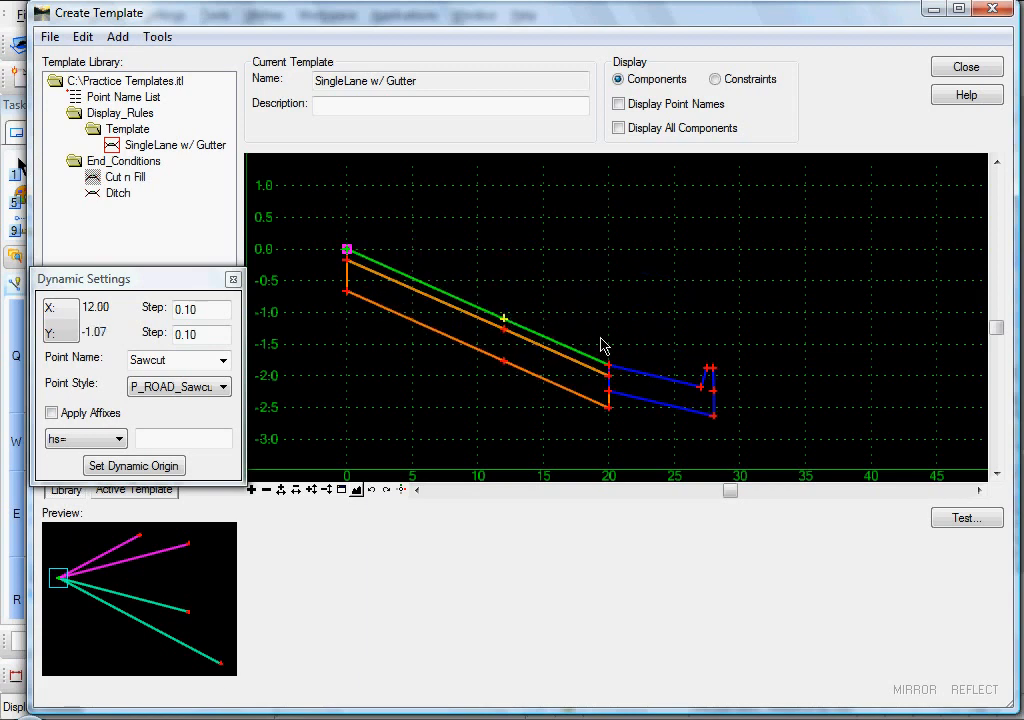
# Step: Attach the Cut n Fill end condition from the template library to the gutter's Hi_Ditch_BoC point
pyautogui.moveTo(630, 338); pyautogui.dragTo(578, 314, button='middle')
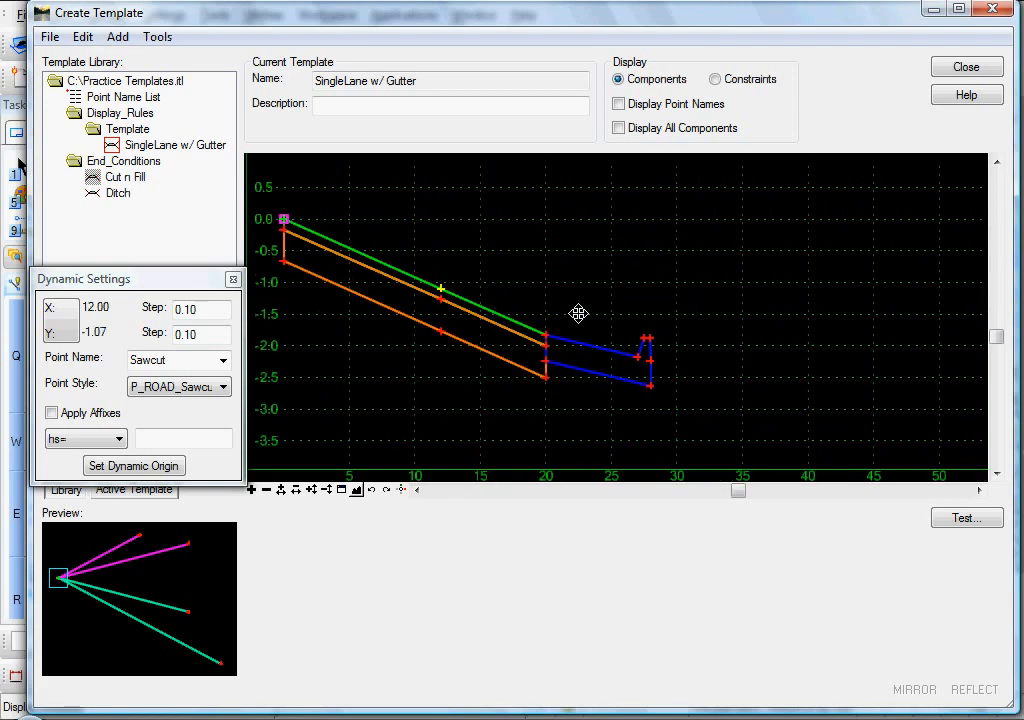
pyautogui.moveTo(654, 346)
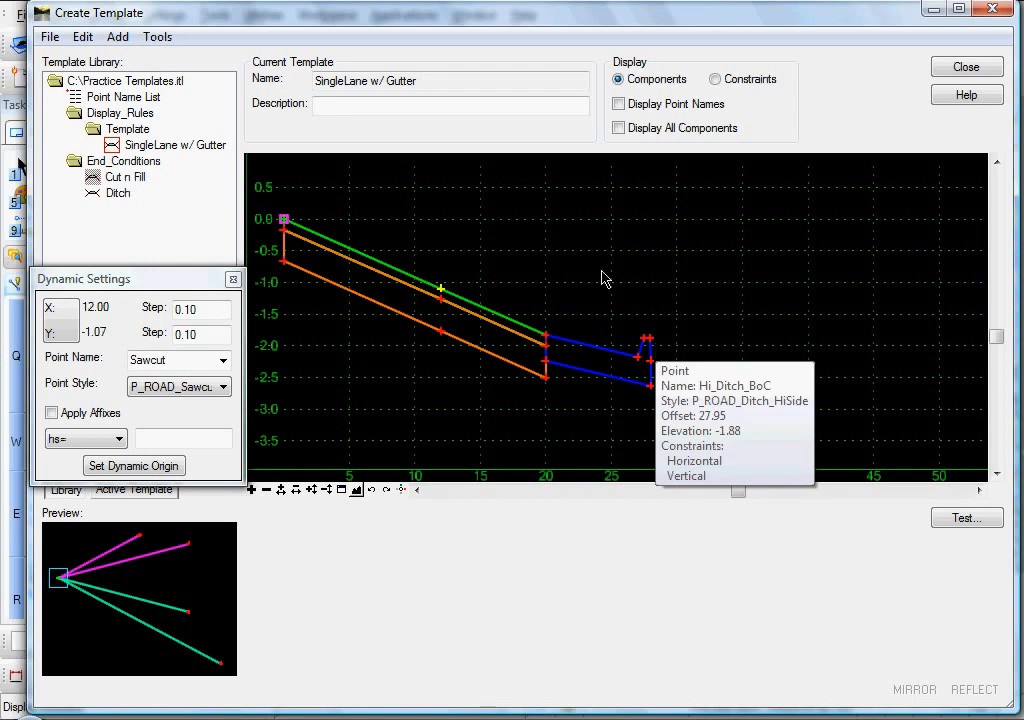
pyautogui.click(117, 180)
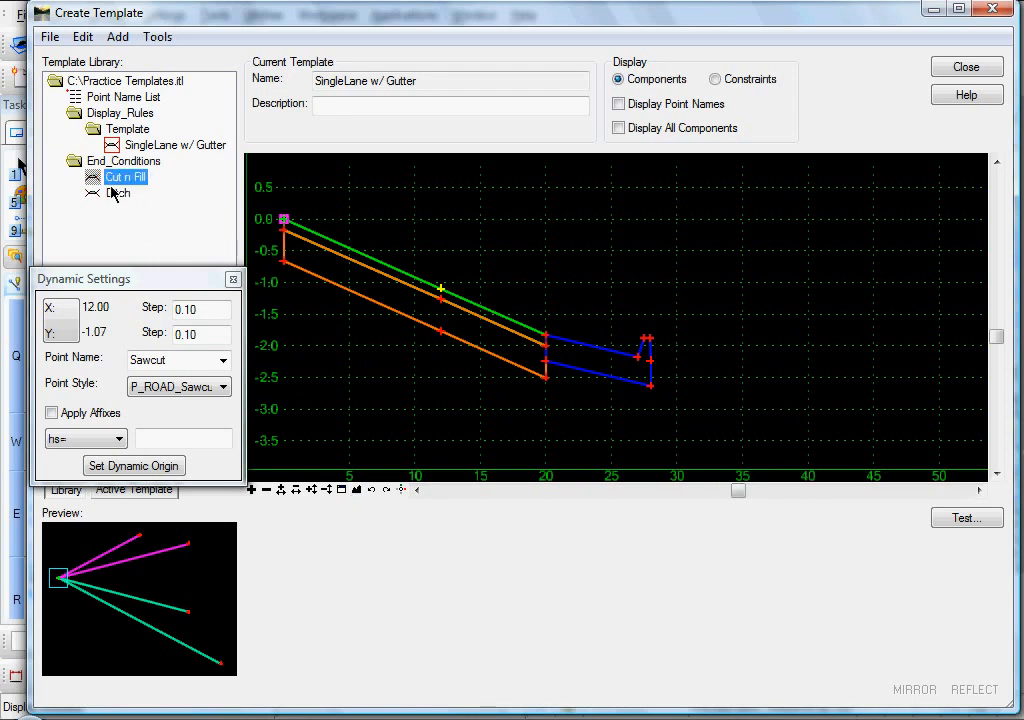
pyautogui.moveTo(113, 182); pyautogui.dragTo(657, 342)
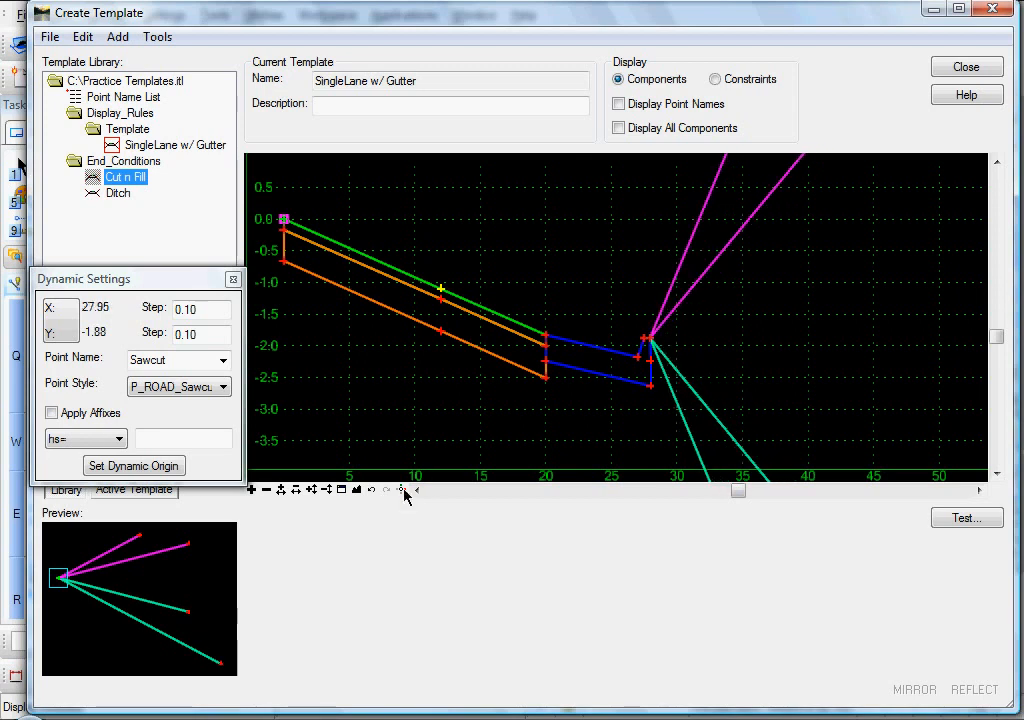
# Step: Test how the gutter and attached end conditions display by trial-moving the EOP point around CL's elevation, without keeping the move
pyautogui.click(343, 489)
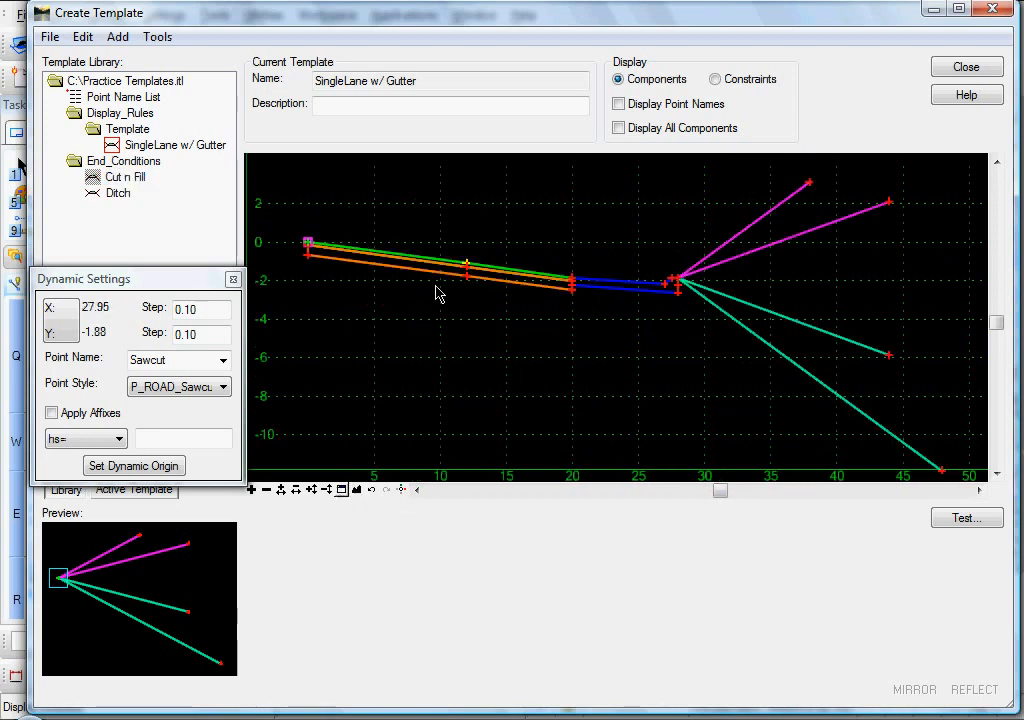
pyautogui.rightClick(467, 264)
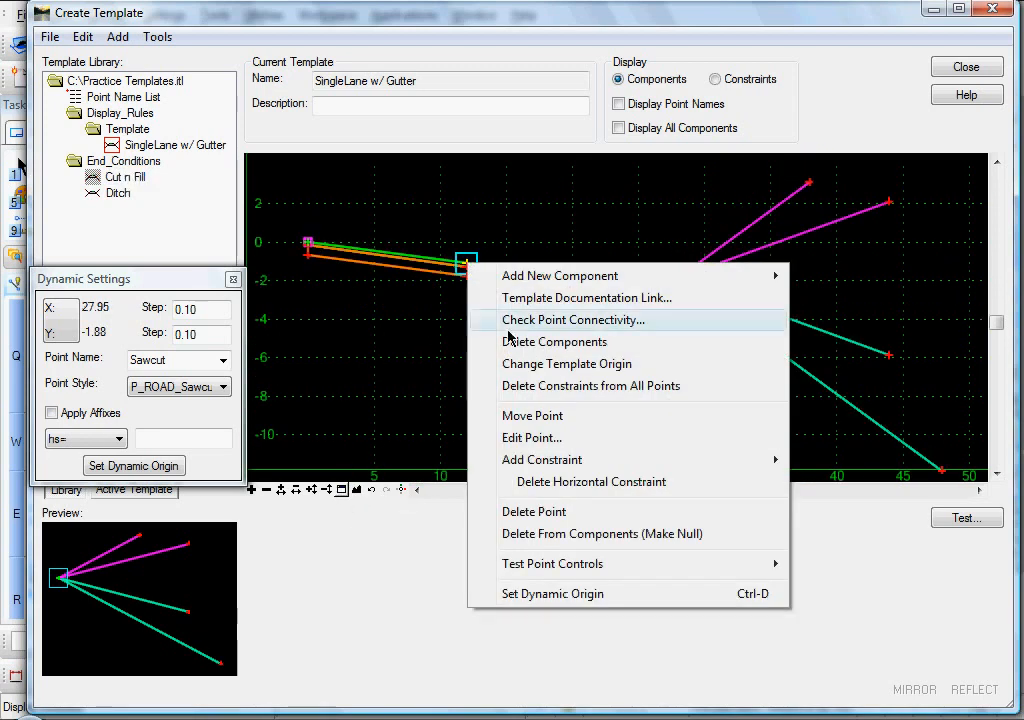
pyautogui.click(521, 416)
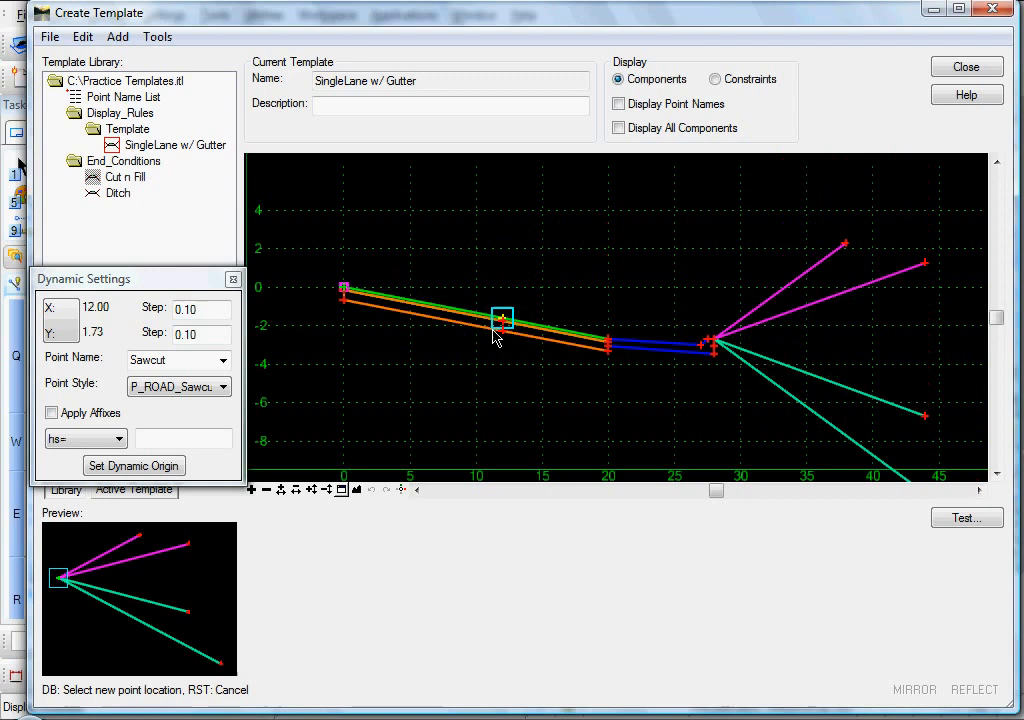
pyautogui.click(491, 341)
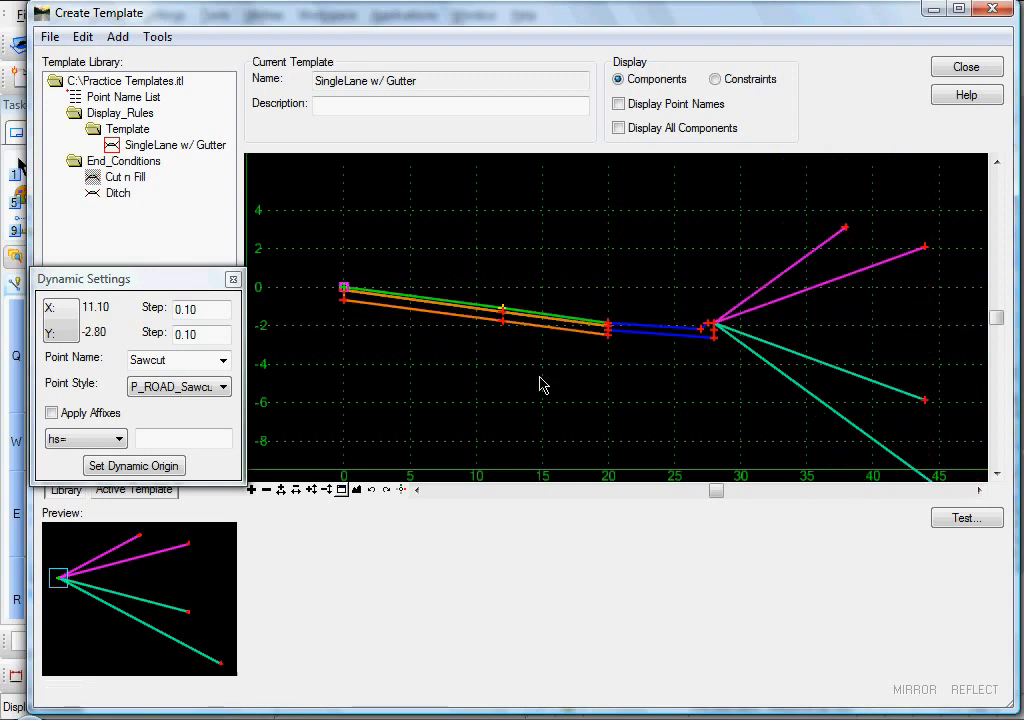
# Step: Use the EOP_lower_than_CL rule as the Cut 1:2 component's conditional expression and accept it
pyautogui.rightClick(780, 284)
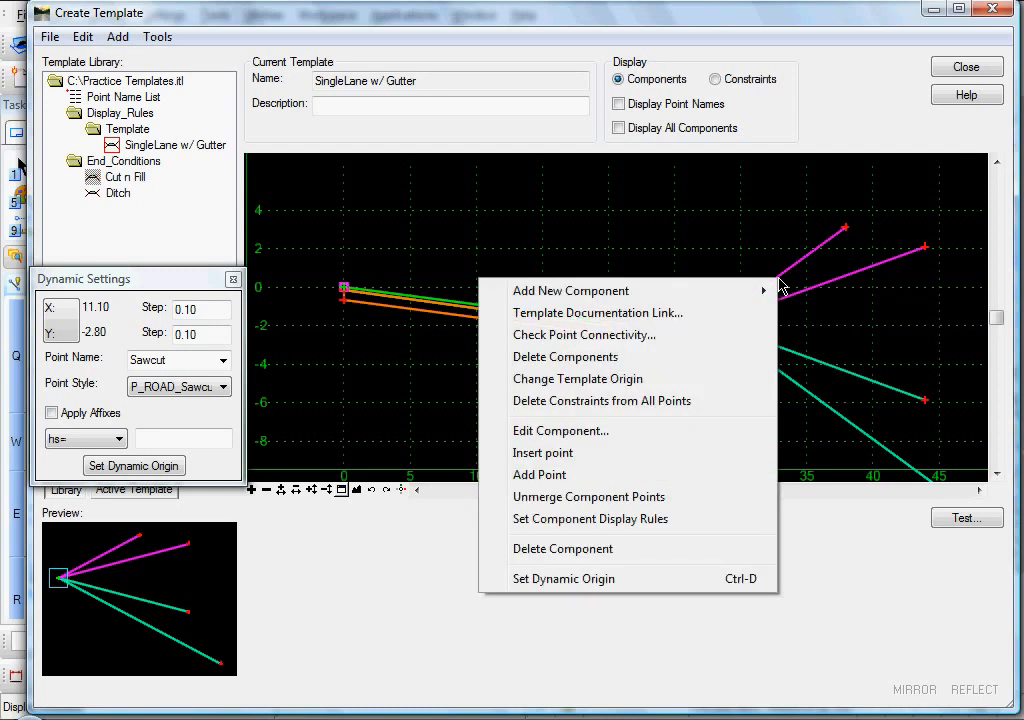
pyautogui.click(541, 519)
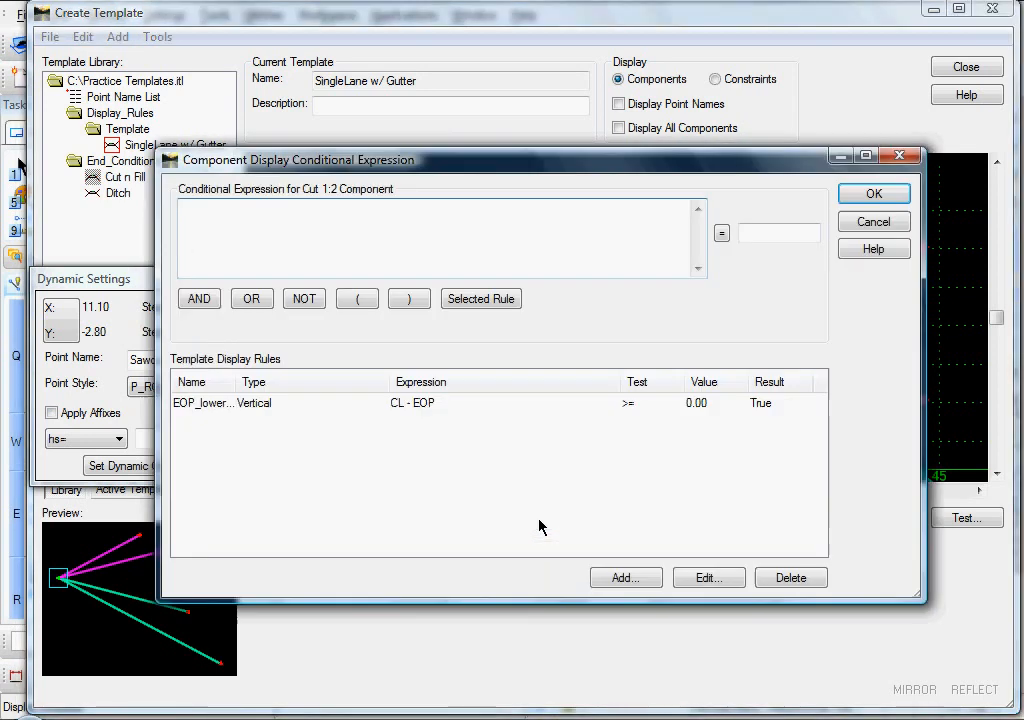
pyautogui.click(259, 405)
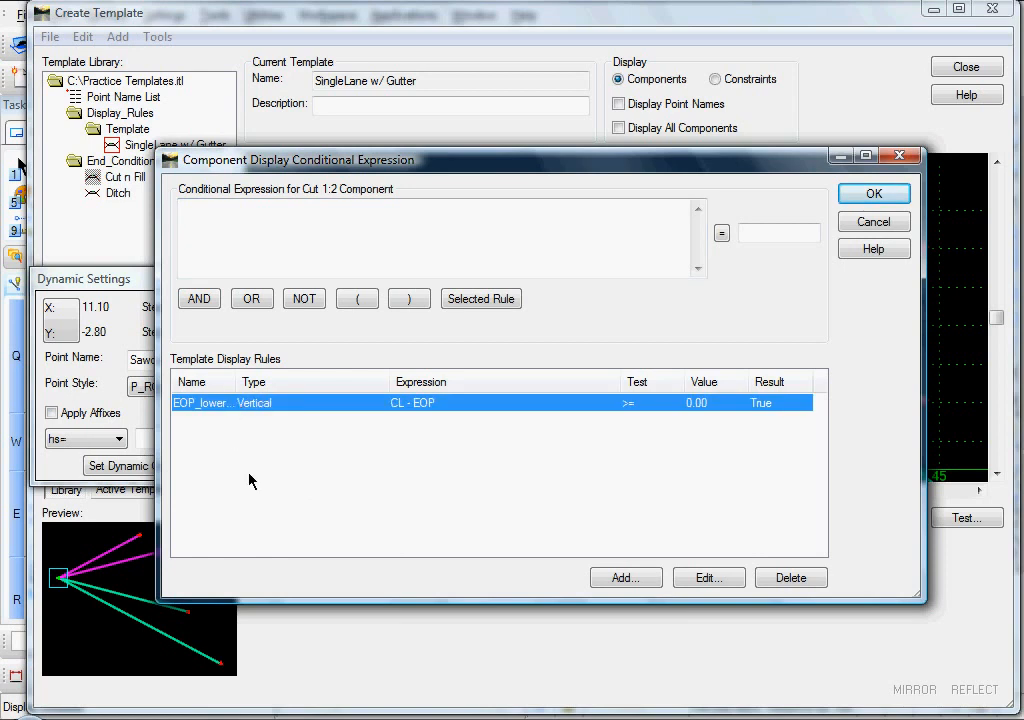
pyautogui.moveTo(237, 382); pyautogui.dragTo(306, 382)
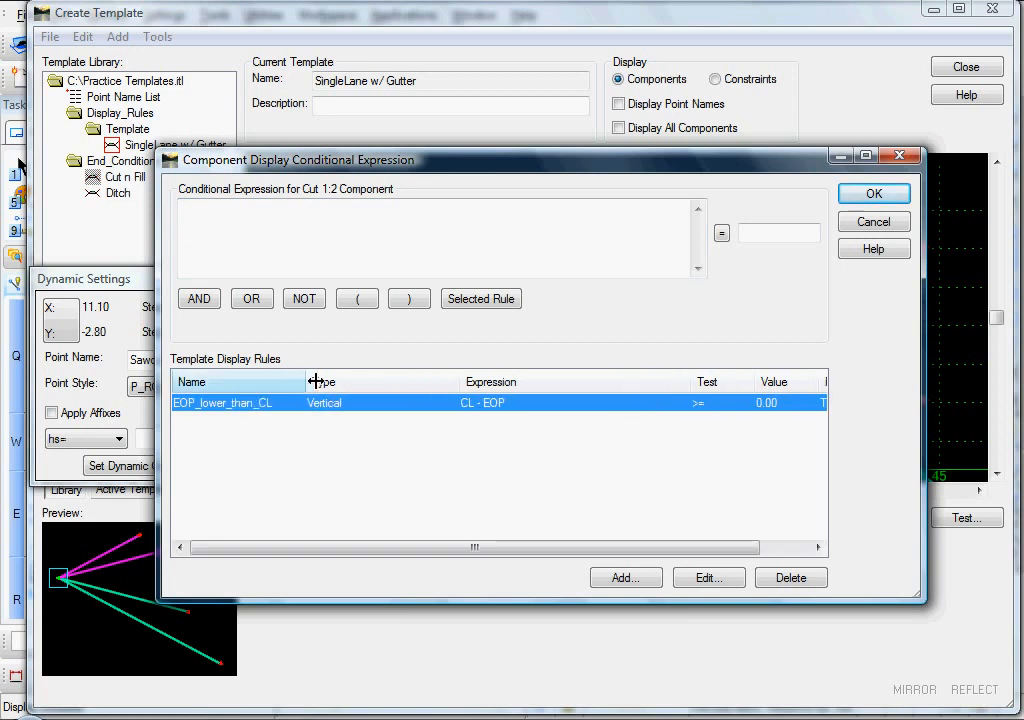
pyautogui.click(463, 301)
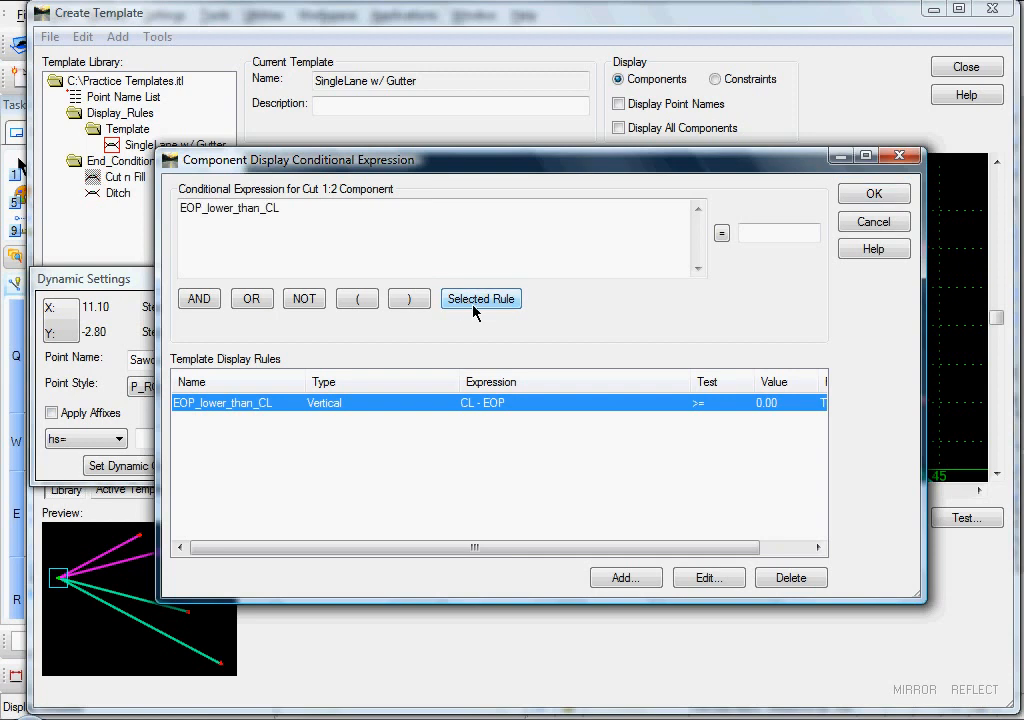
pyautogui.click(873, 196)
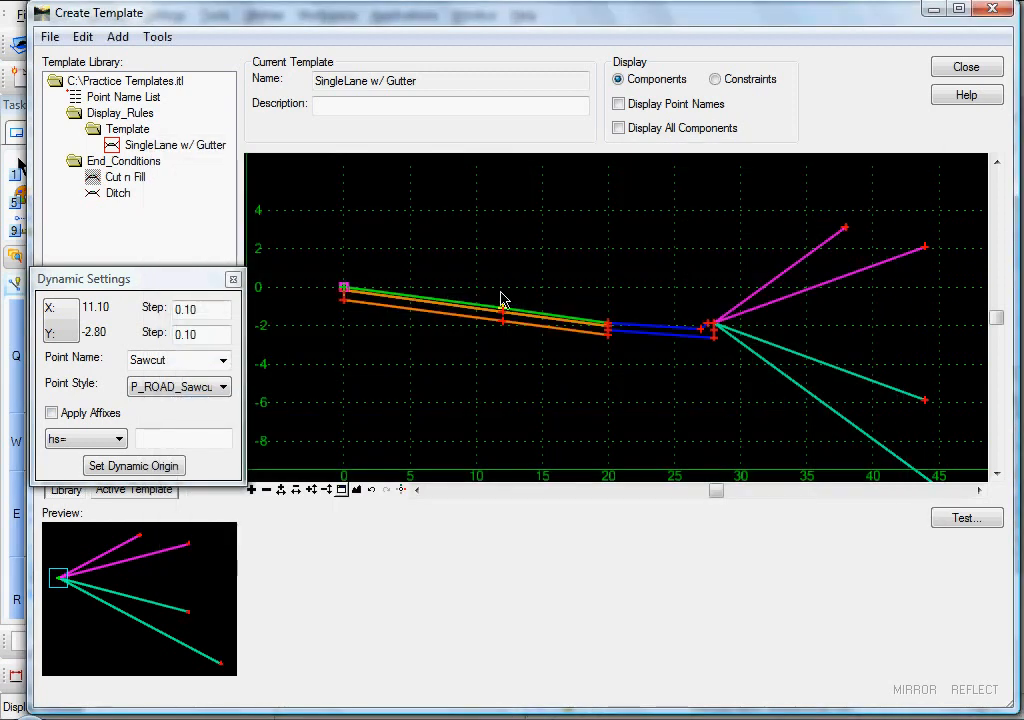
# Step: Test the Cut 1:2 display rule with a trial move of the EOP point, and cancel the move
pyautogui.rightClick(504, 313)
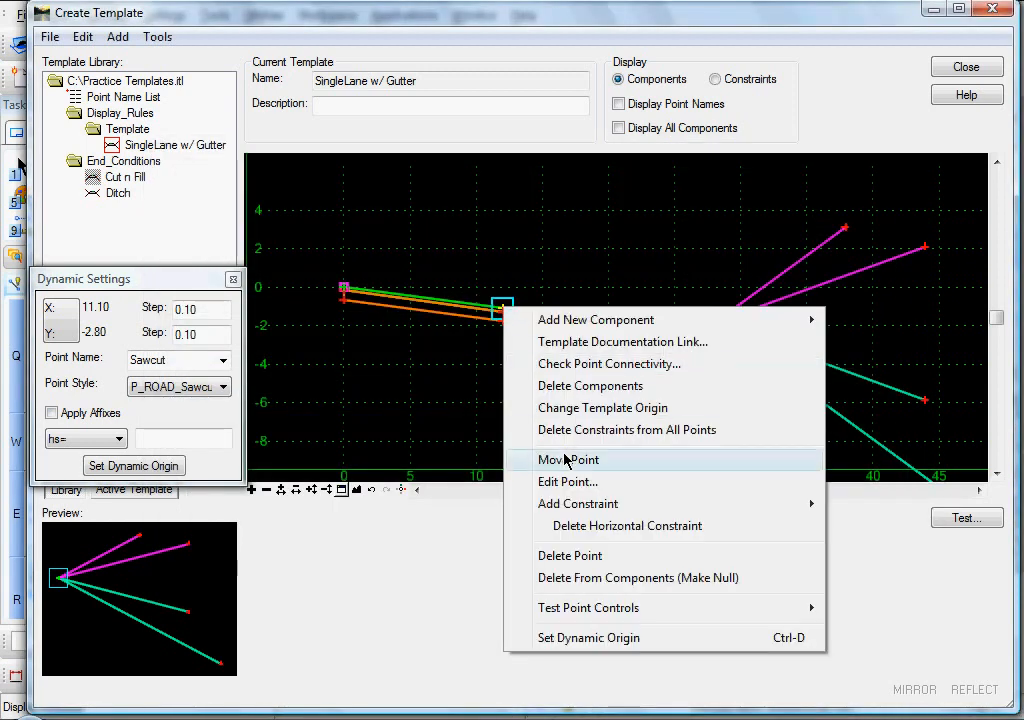
pyautogui.click(567, 458)
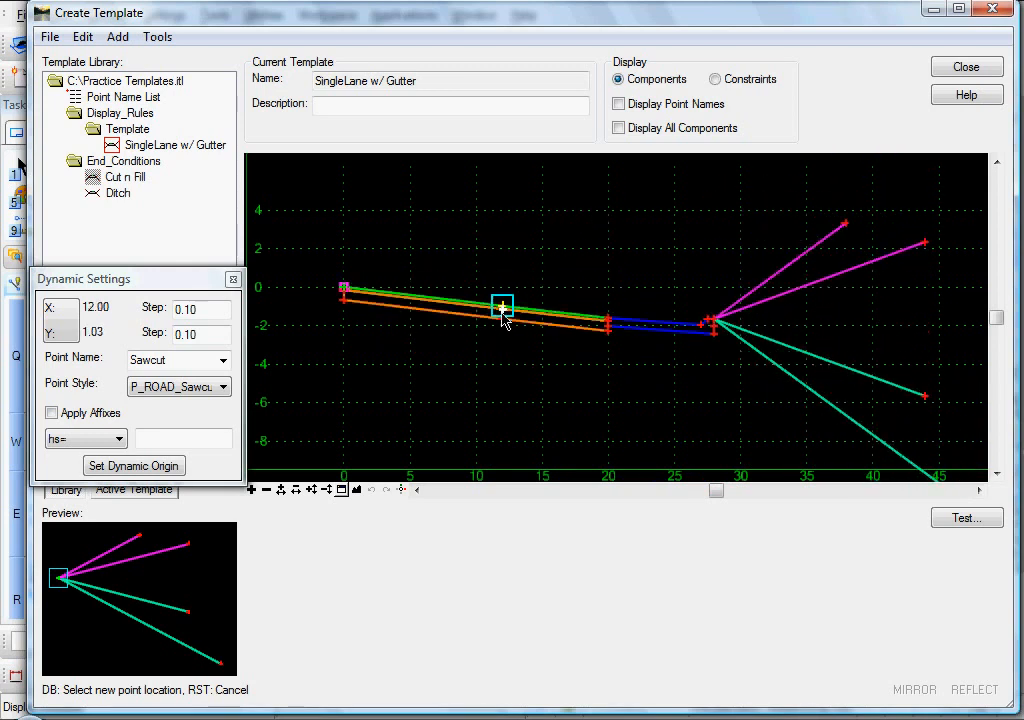
pyautogui.rightClick(487, 333)
pyautogui.moveTo(569, 292); pyautogui.dragTo(491, 281, button='middle')
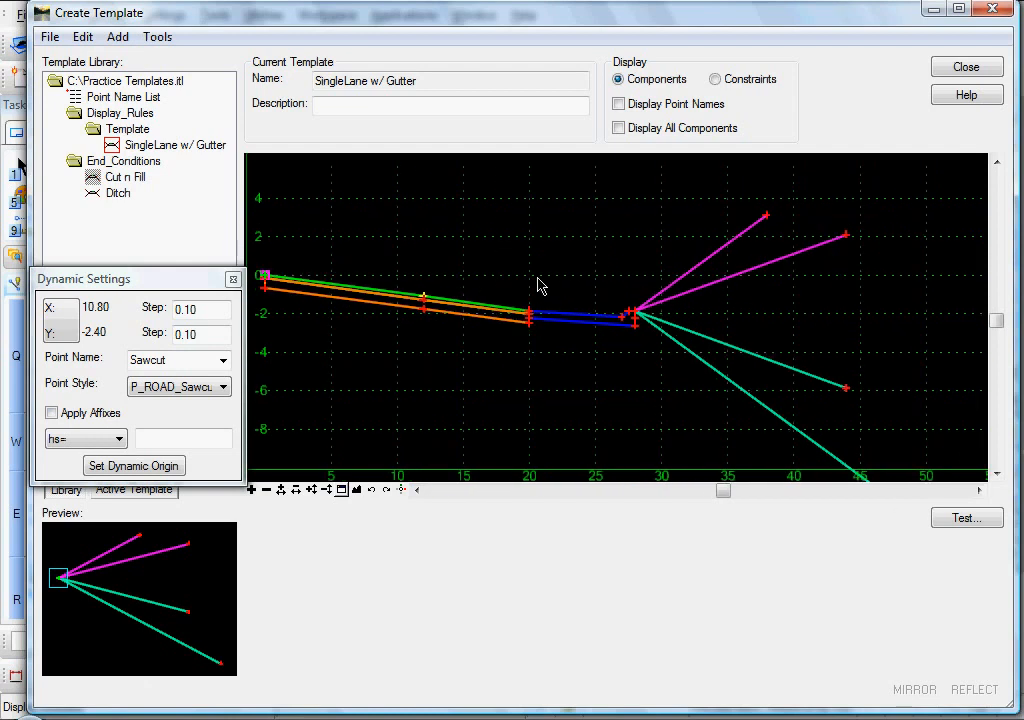
pyautogui.rightClick(724, 289)
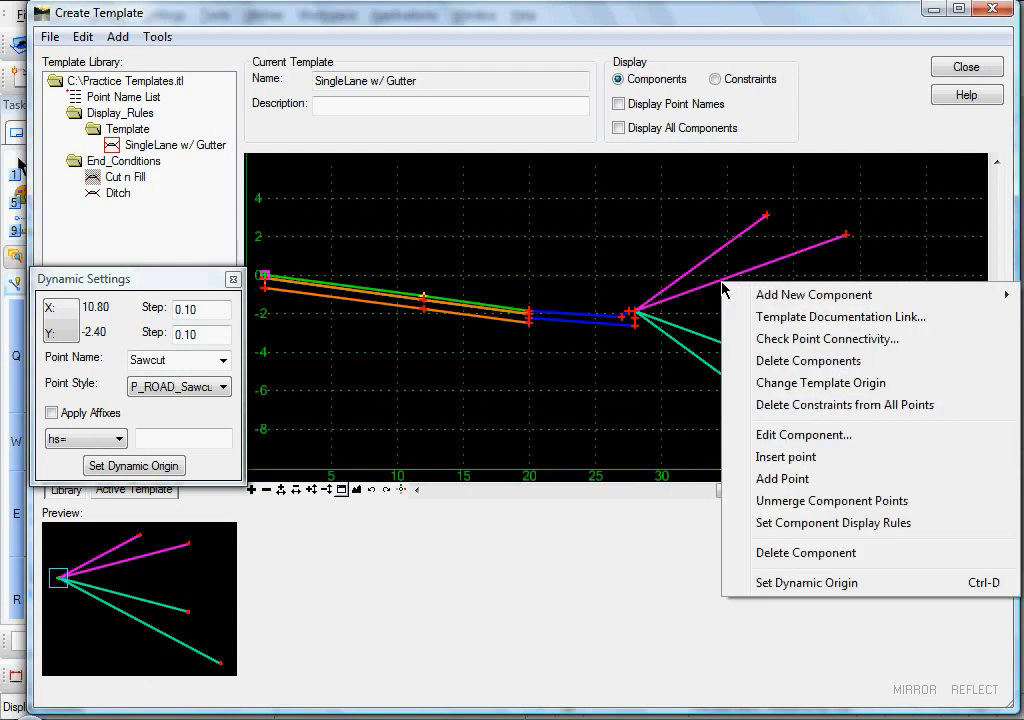
pyautogui.click(805, 526)
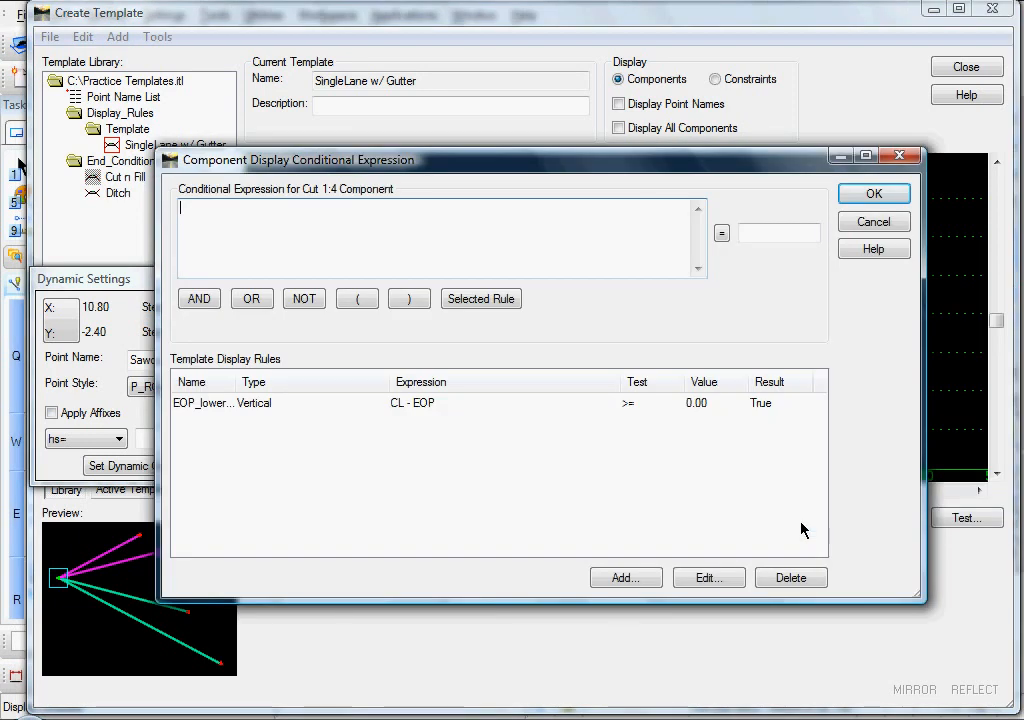
pyautogui.click(848, 226)
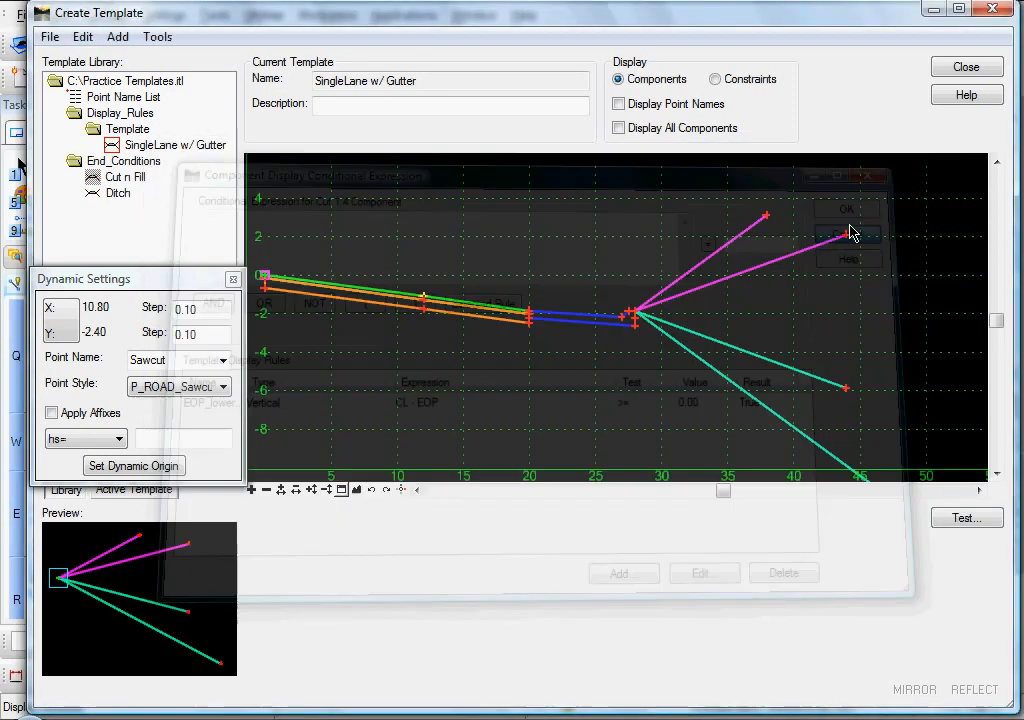
# Step: Through the Cut 1:4 component's properties, set its display rule to EOP_lower_than_CL, apply it and close the properties
pyautogui.doubleClick(709, 294)
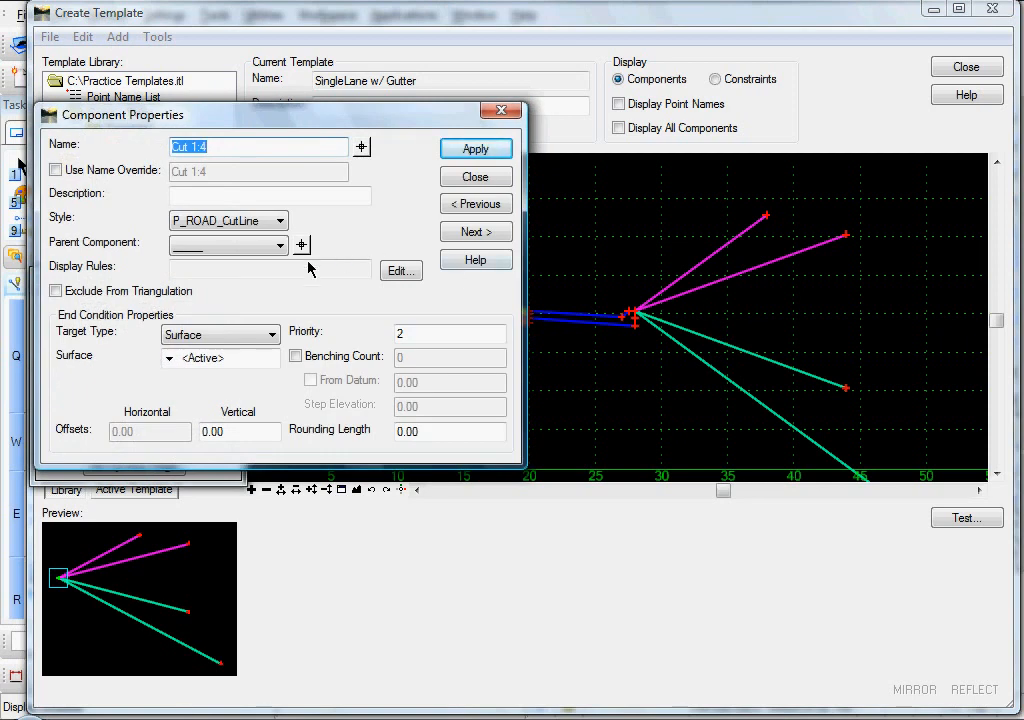
pyautogui.click(211, 270)
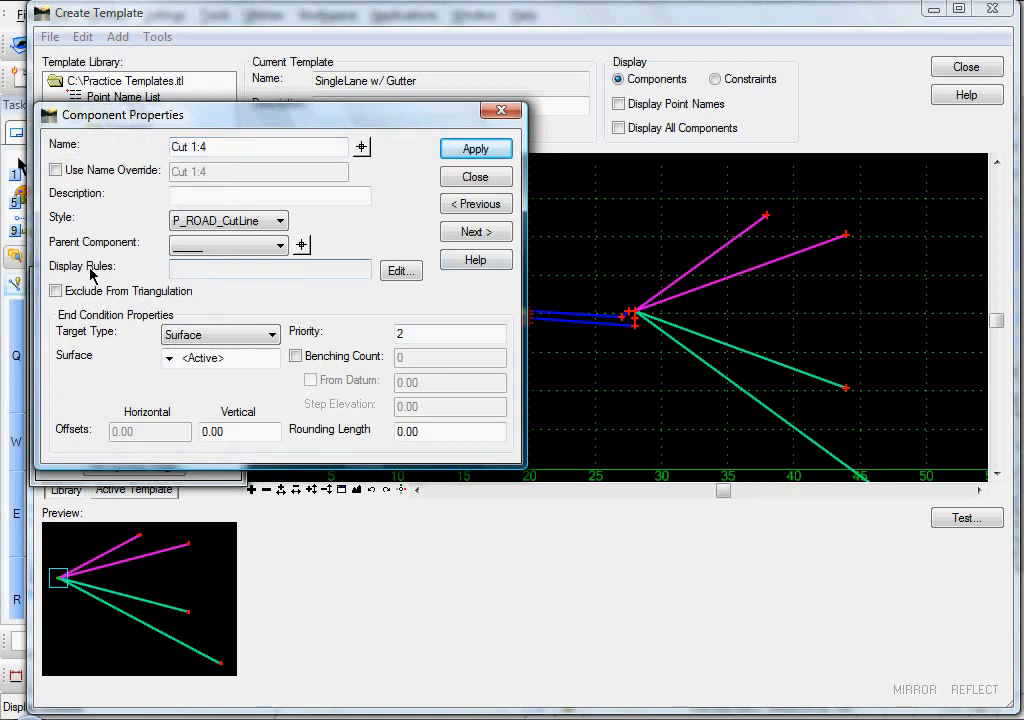
pyautogui.click(400, 271)
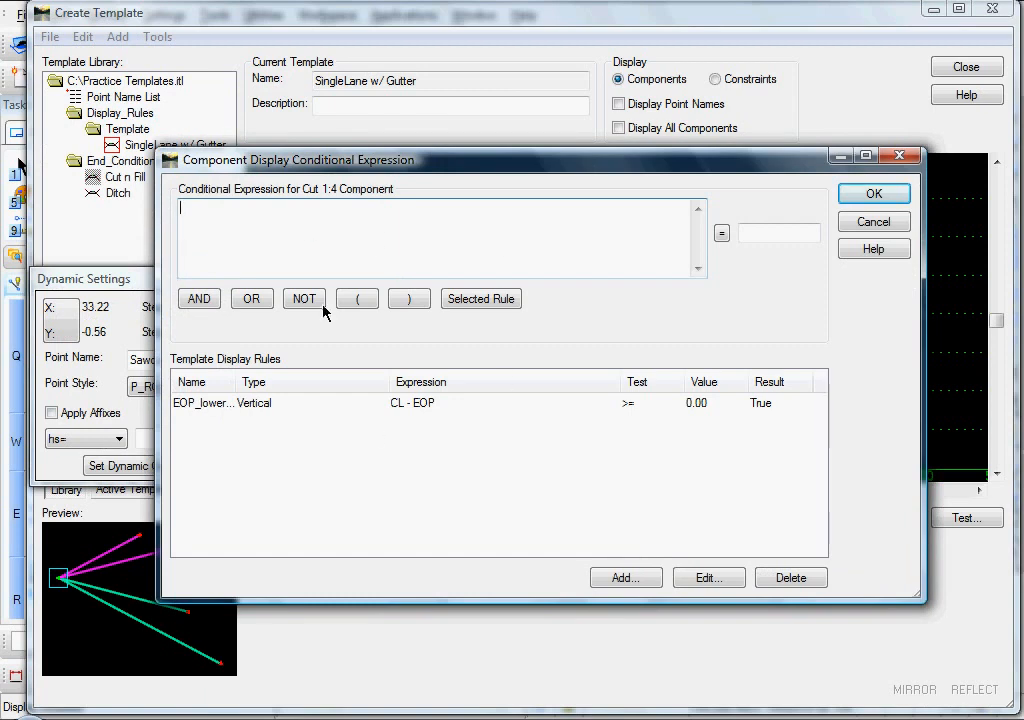
pyautogui.click(250, 406)
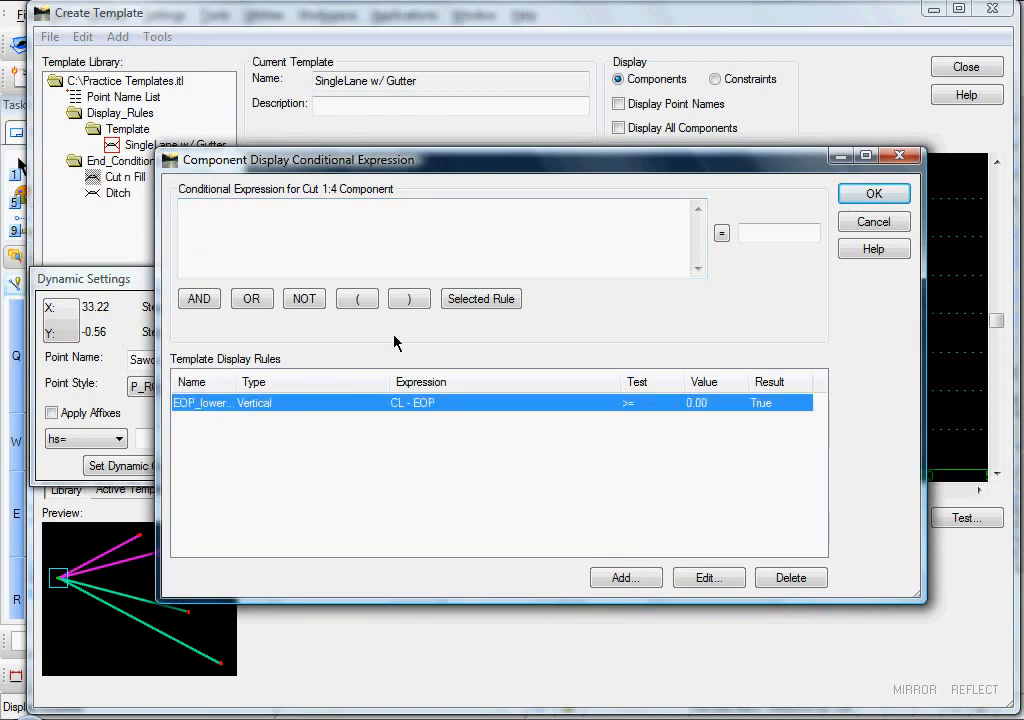
pyautogui.click(480, 299)
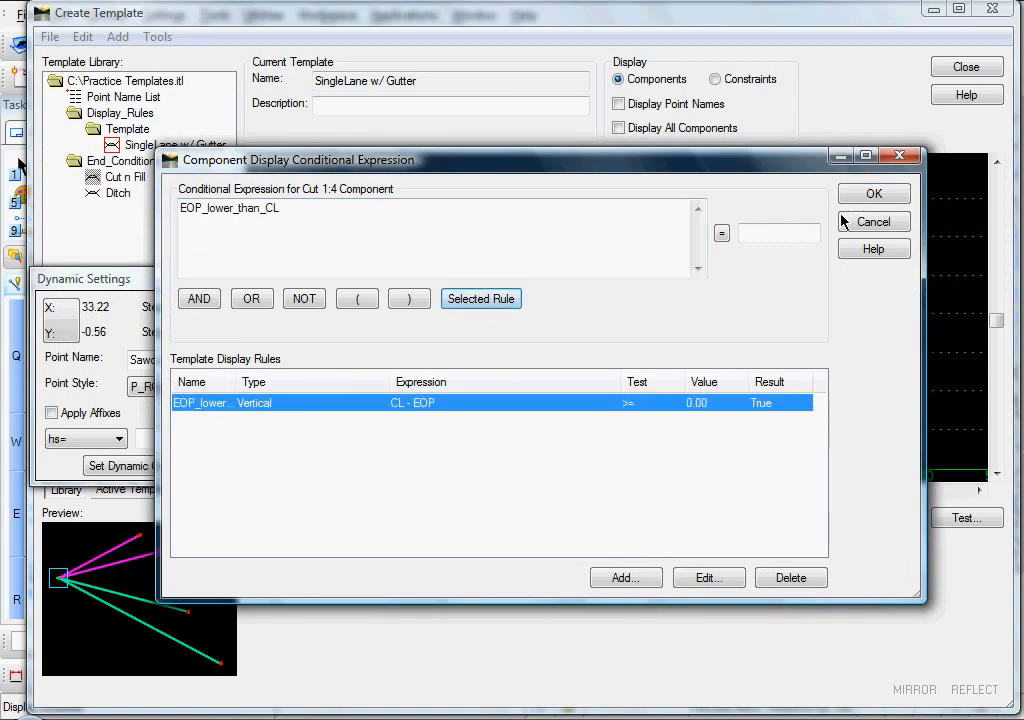
pyautogui.click(870, 196)
pyautogui.click(475, 151)
pyautogui.click(474, 181)
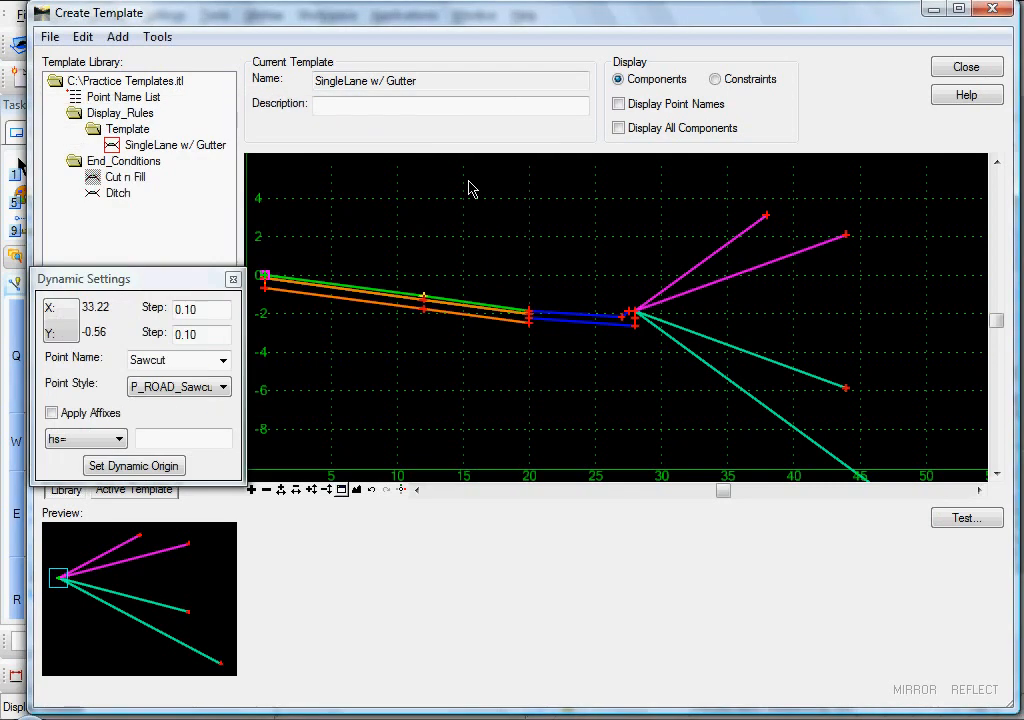
# Step: Test the display rules of both cut components by trial-moving the EOP point above and below CL
pyautogui.rightClick(422, 298)
pyautogui.click(470, 449)
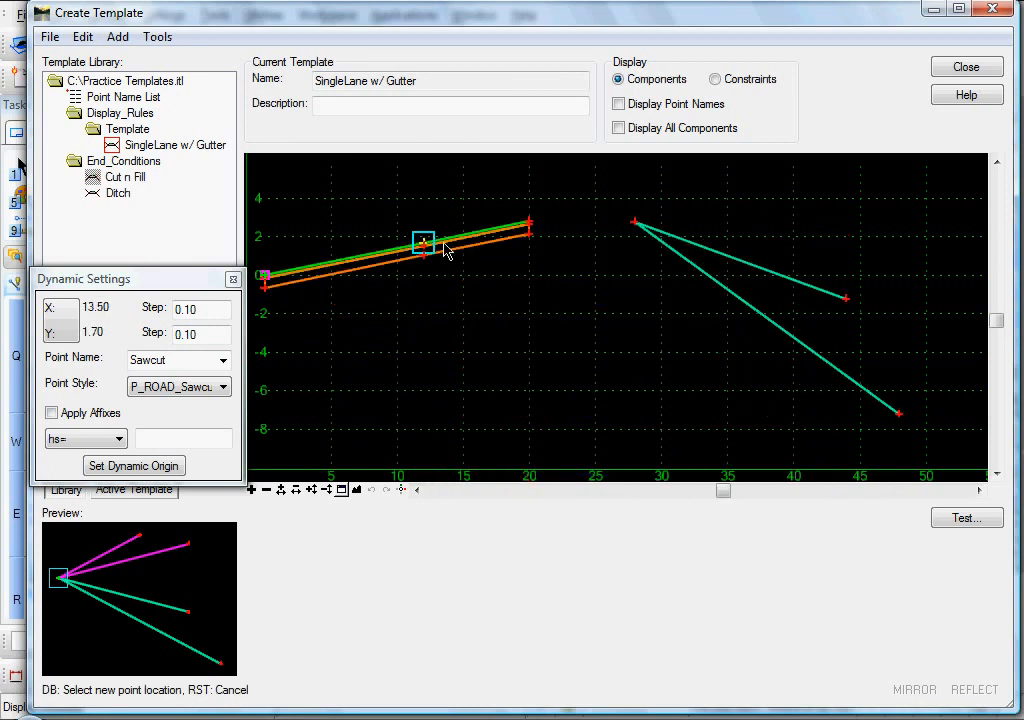
pyautogui.click(441, 346)
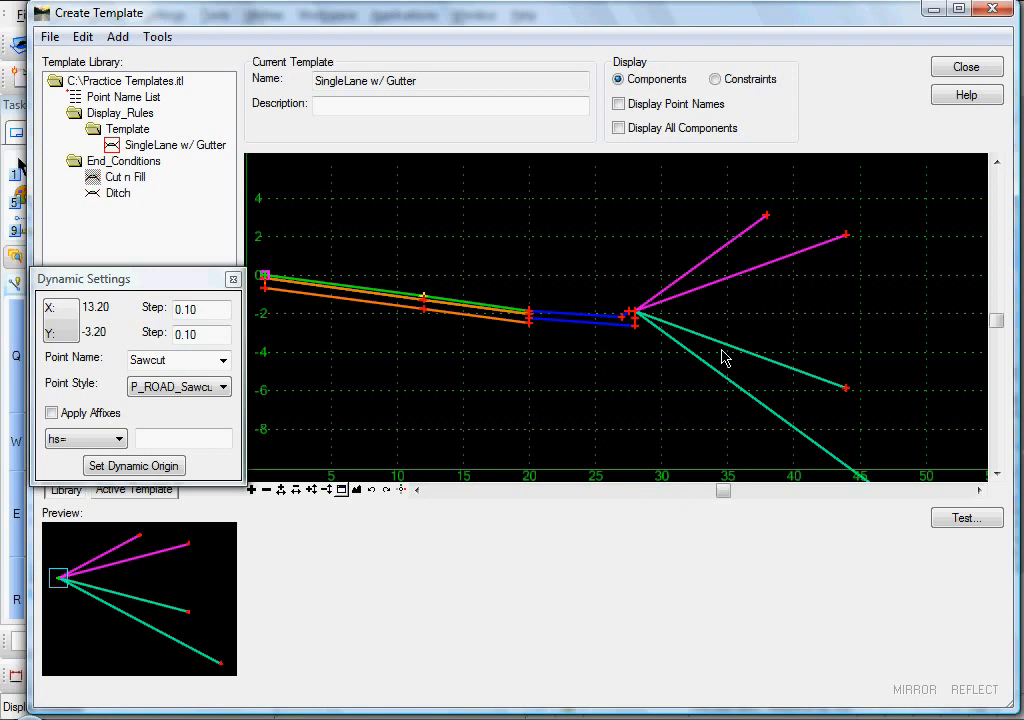
# Step: Add a new display rule for the Fill 1:4 component, named GutterIsDisplayed with the description "Gutter is displayed"
pyautogui.moveTo(737, 351)
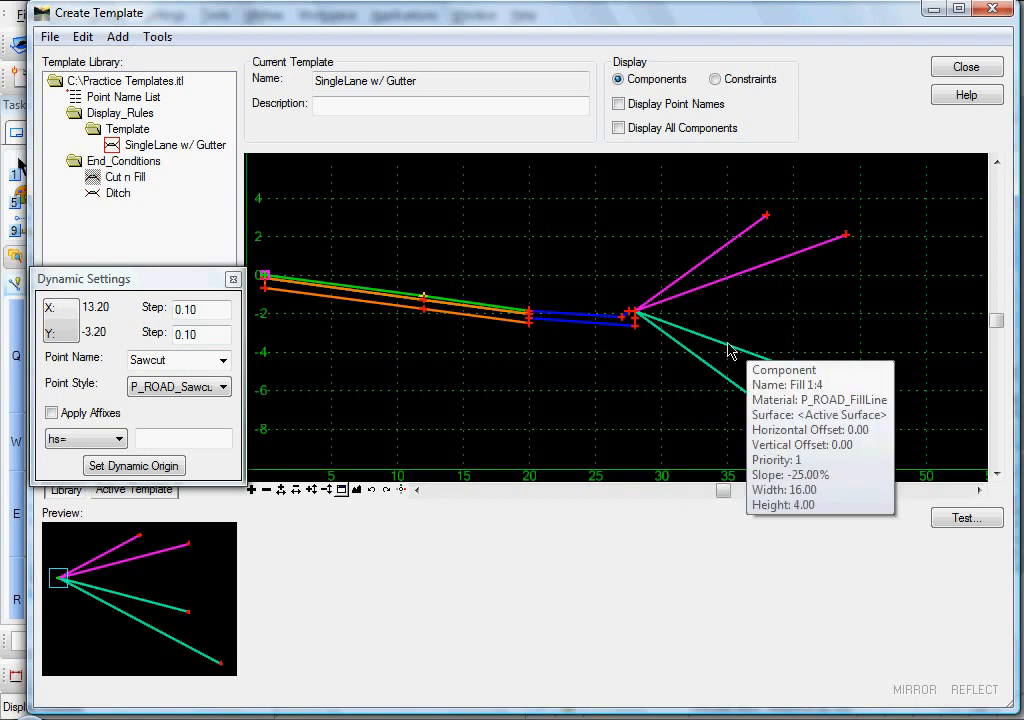
pyautogui.rightClick(727, 351)
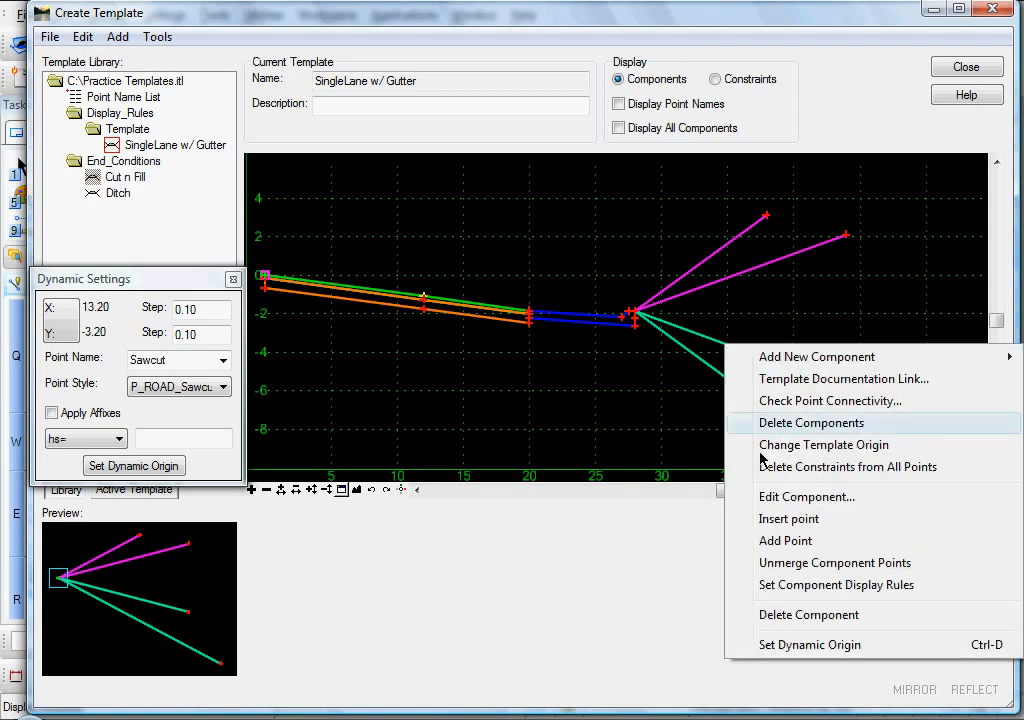
pyautogui.click(787, 588)
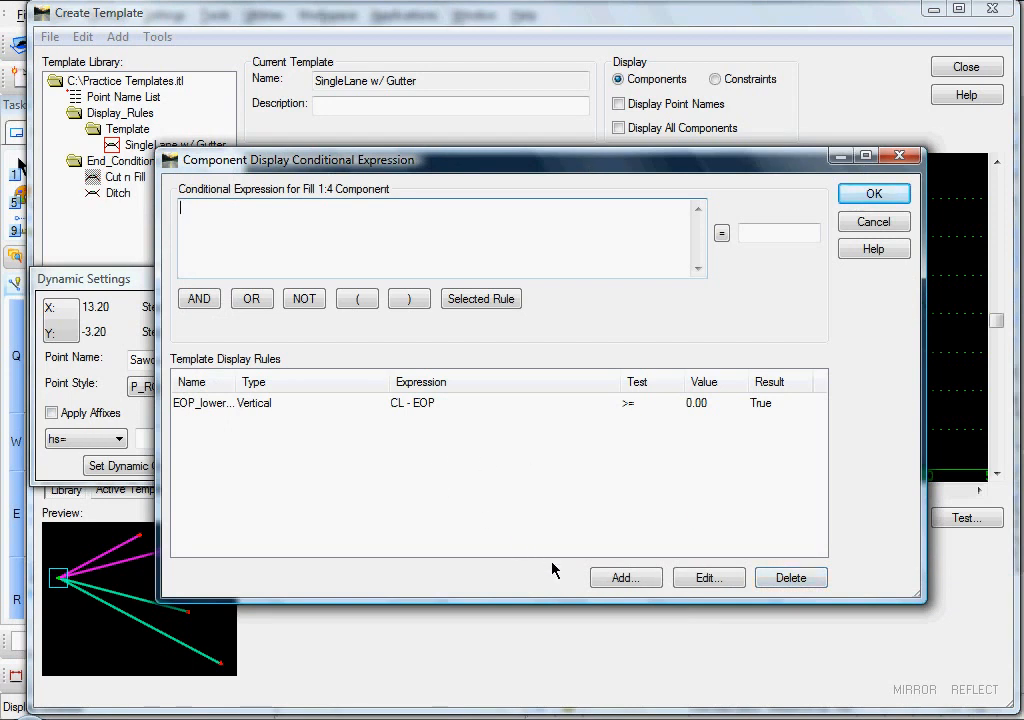
pyautogui.click(622, 579)
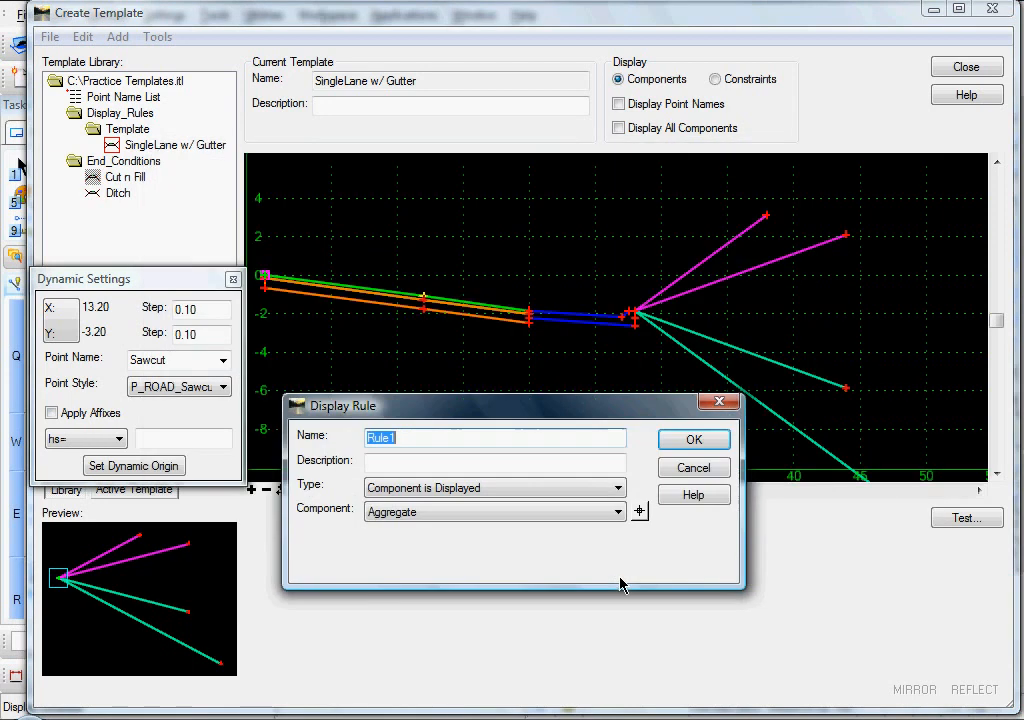
pyautogui.write('GutterIsDisplayed')
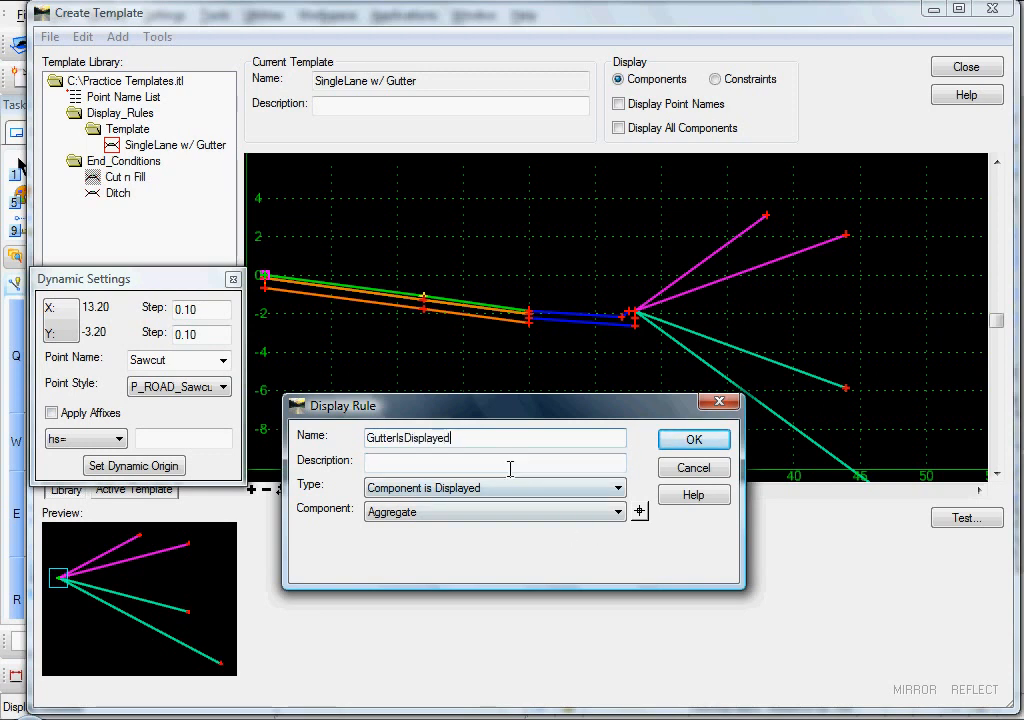
pyautogui.click(500, 464)
pyautogui.write('Gutter is displayed')
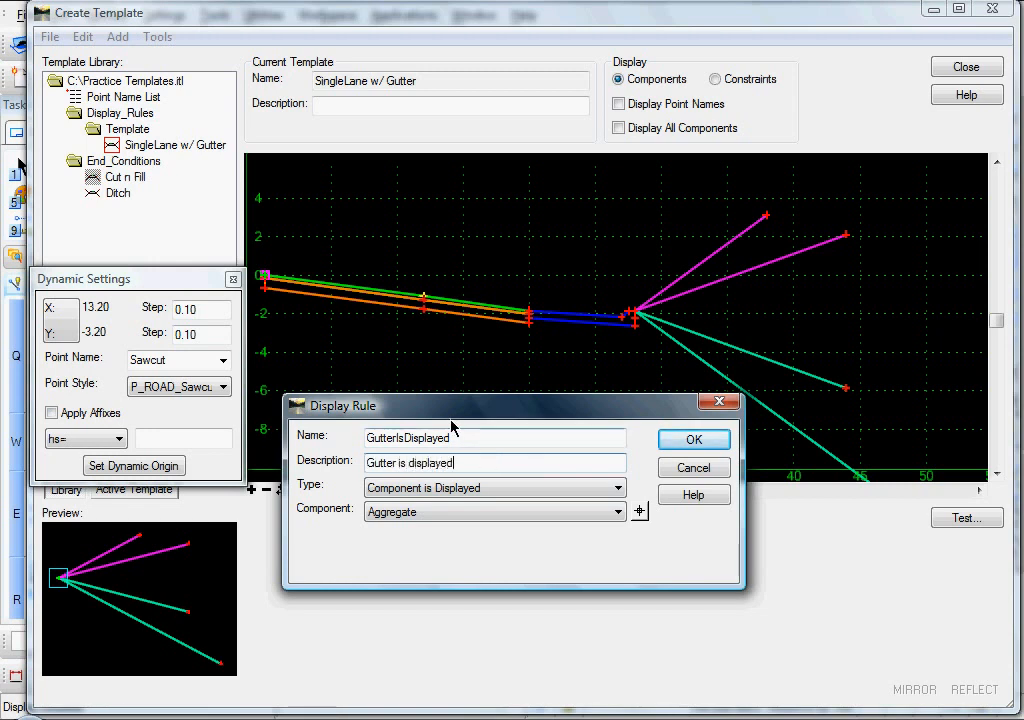
pyautogui.moveTo(459, 416); pyautogui.dragTo(444, 392)
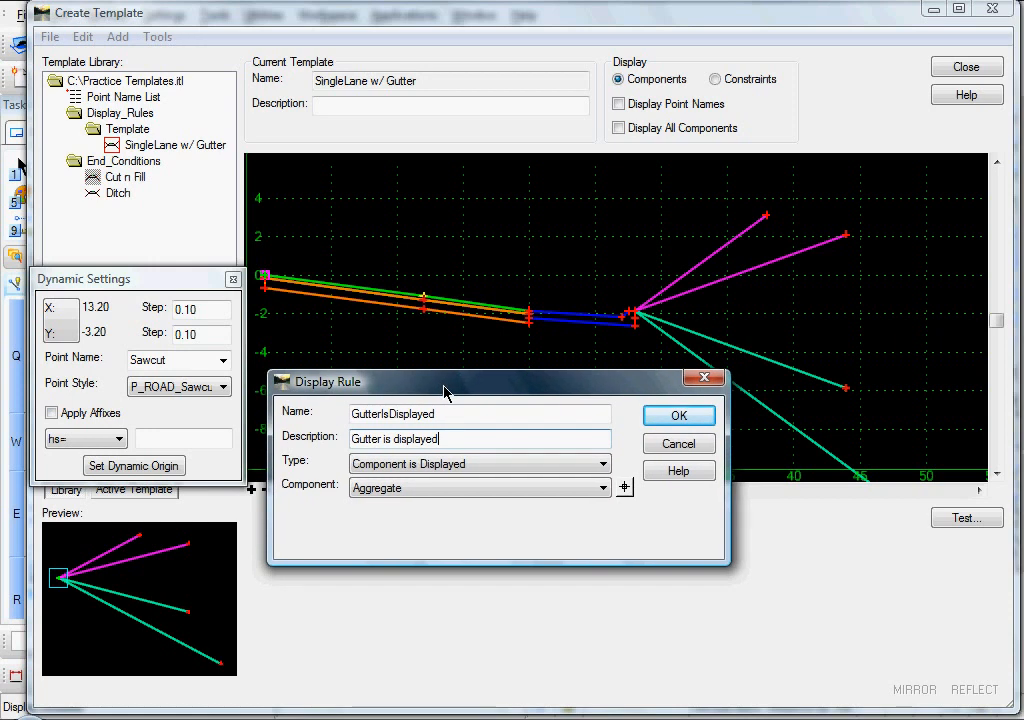
# Step: Keep the rule's type as Component is Displayed, choose Gutter_Barrier as its component and accept the rule
pyautogui.click(385, 467)
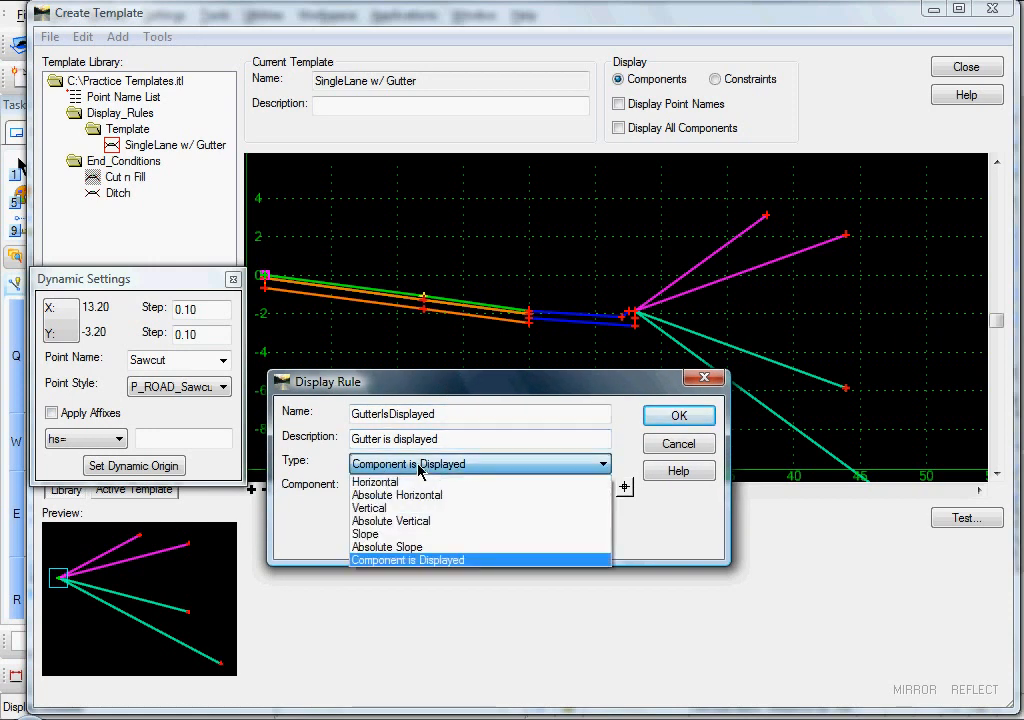
pyautogui.click(419, 470)
pyautogui.click(387, 492)
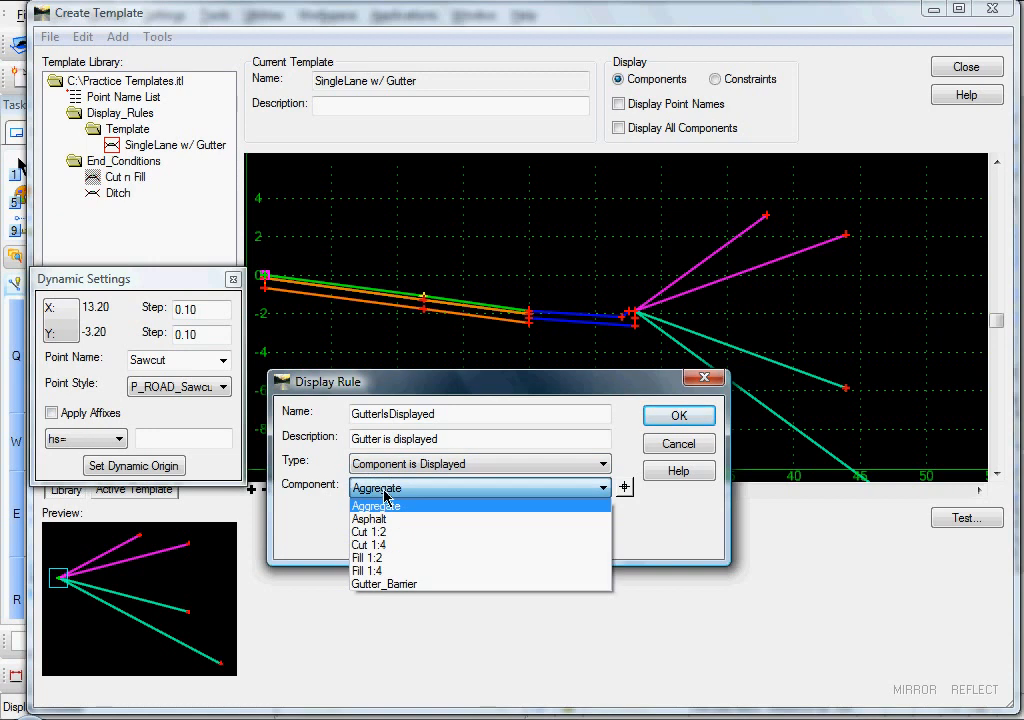
pyautogui.click(386, 586)
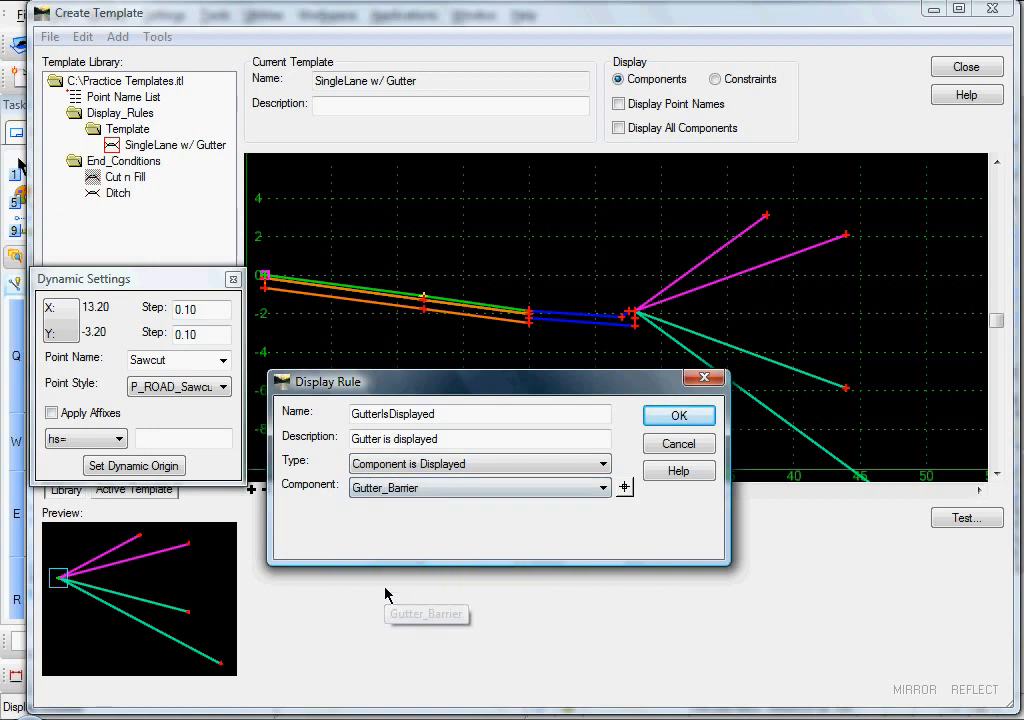
pyautogui.click(665, 419)
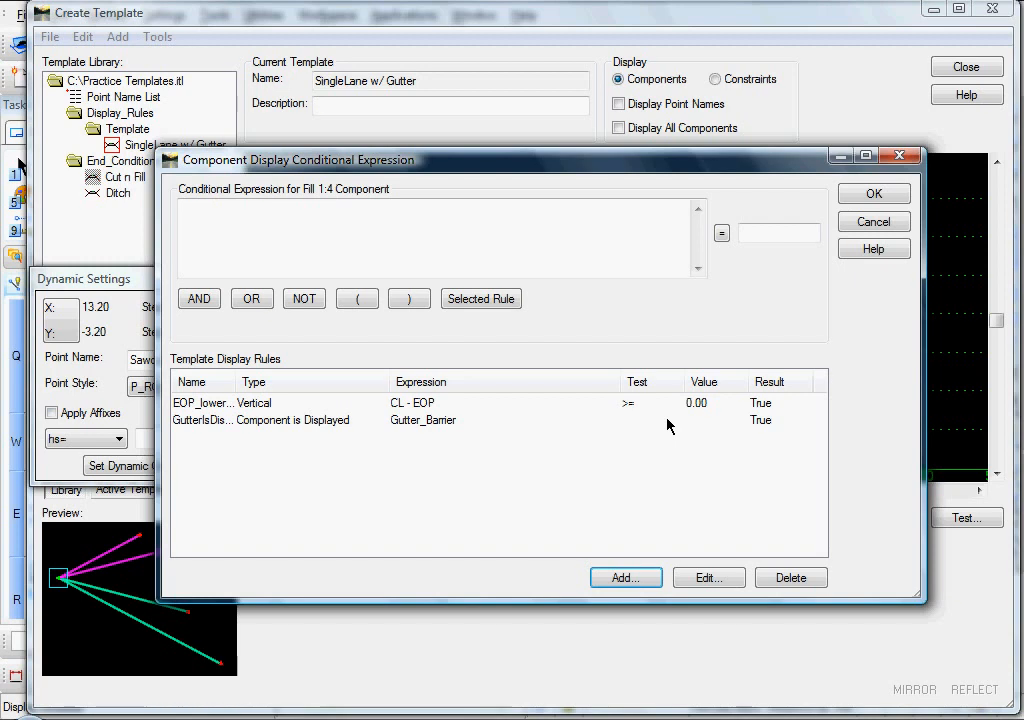
# Step: Set the Fill 1:4 component's display rule expression to GutterIsDisplayed and accept it
pyautogui.click(862, 200)
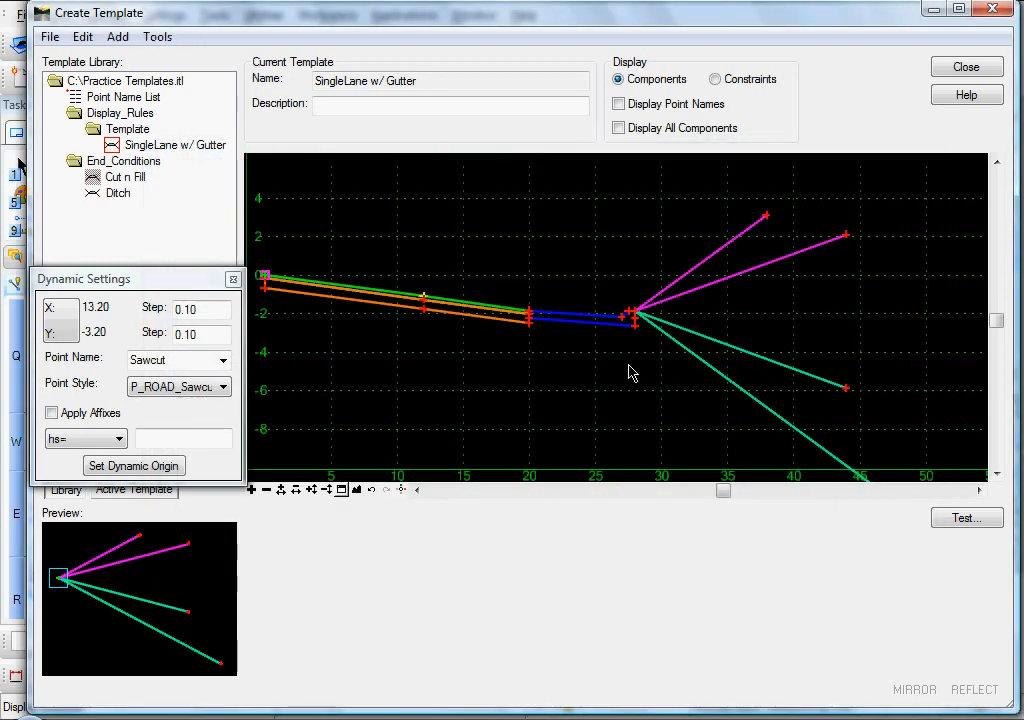
pyautogui.moveTo(716, 355)
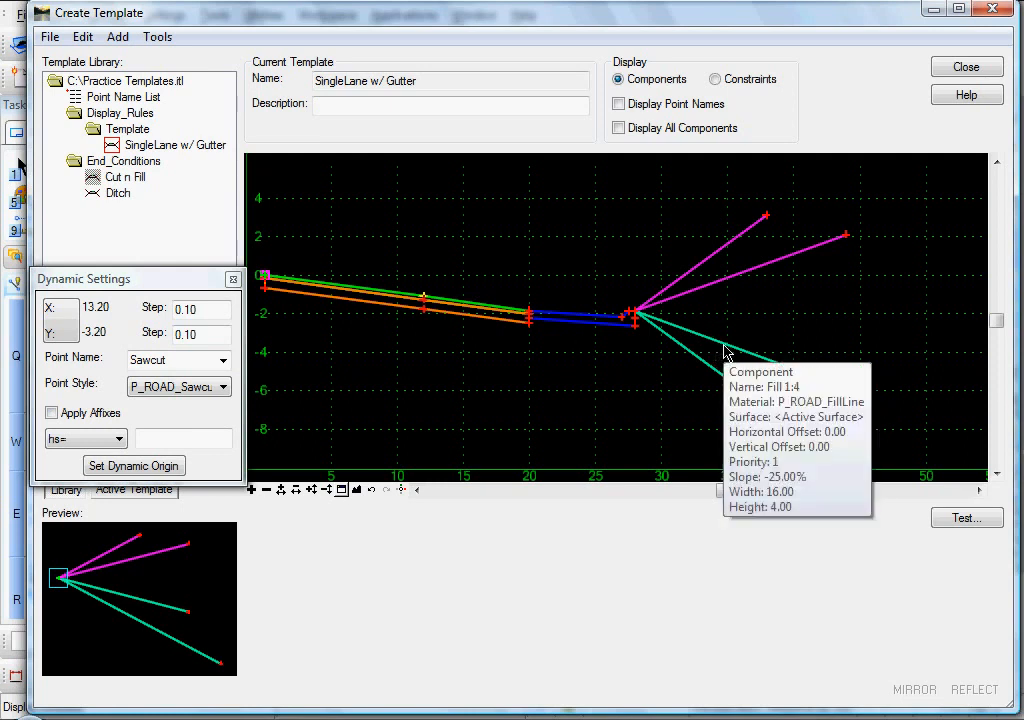
pyautogui.rightClick(726, 352)
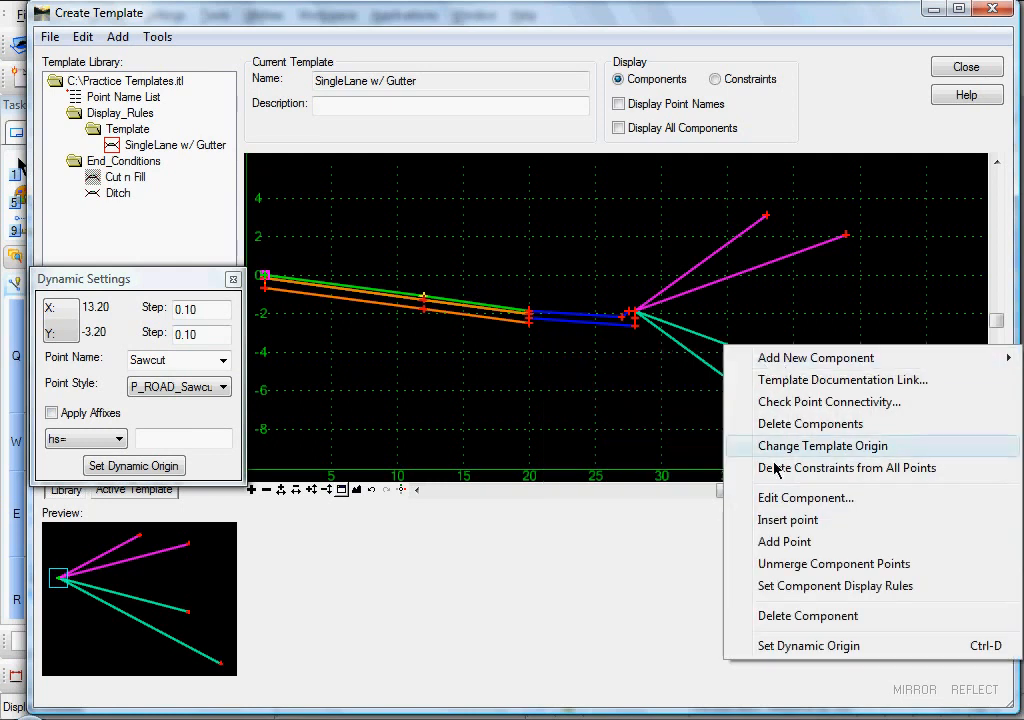
pyautogui.click(783, 588)
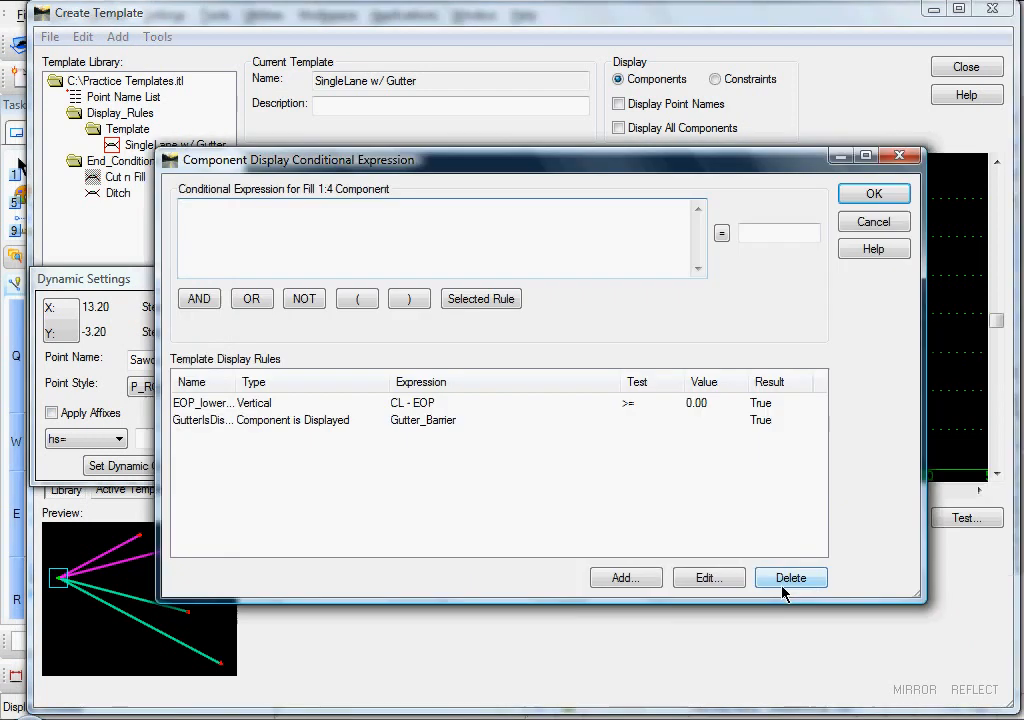
pyautogui.click(284, 424)
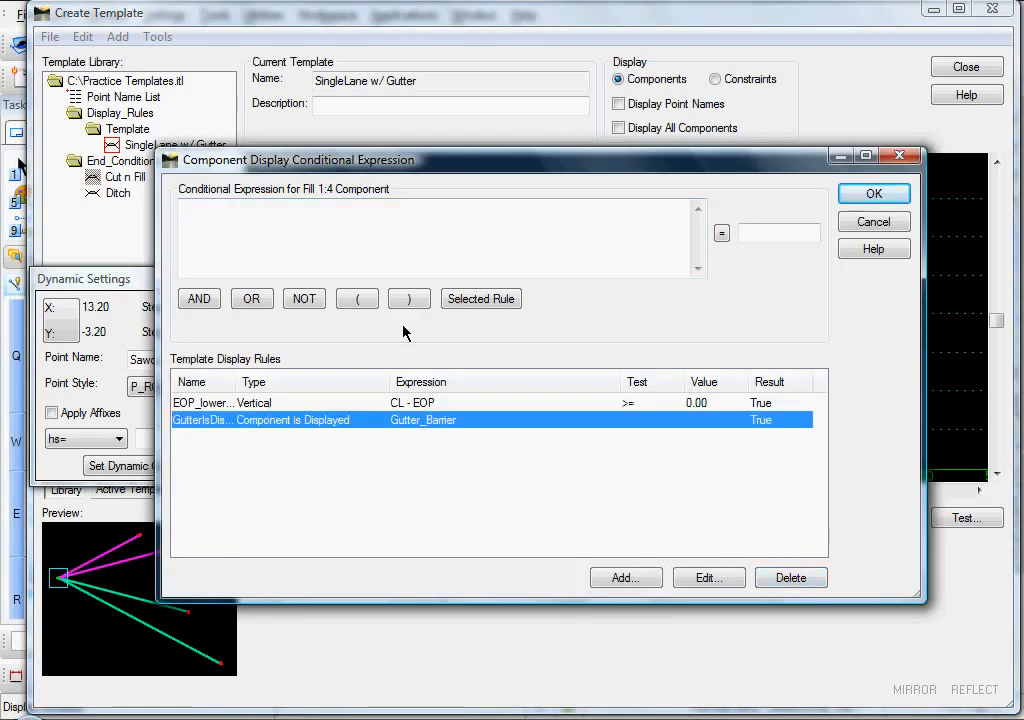
pyautogui.click(464, 299)
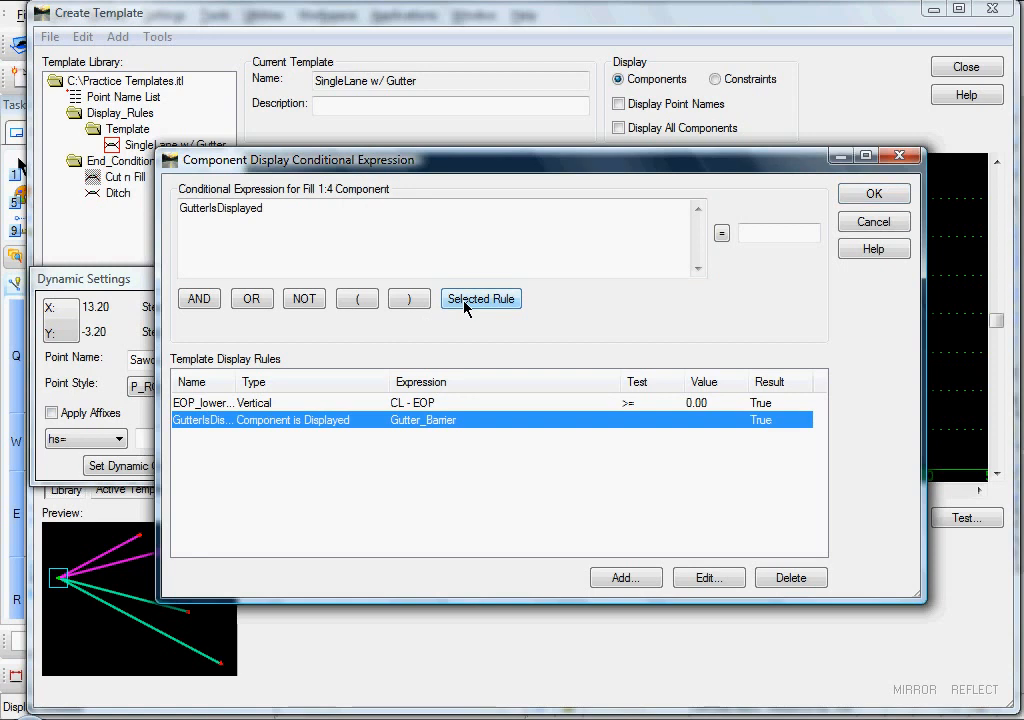
pyautogui.click(862, 196)
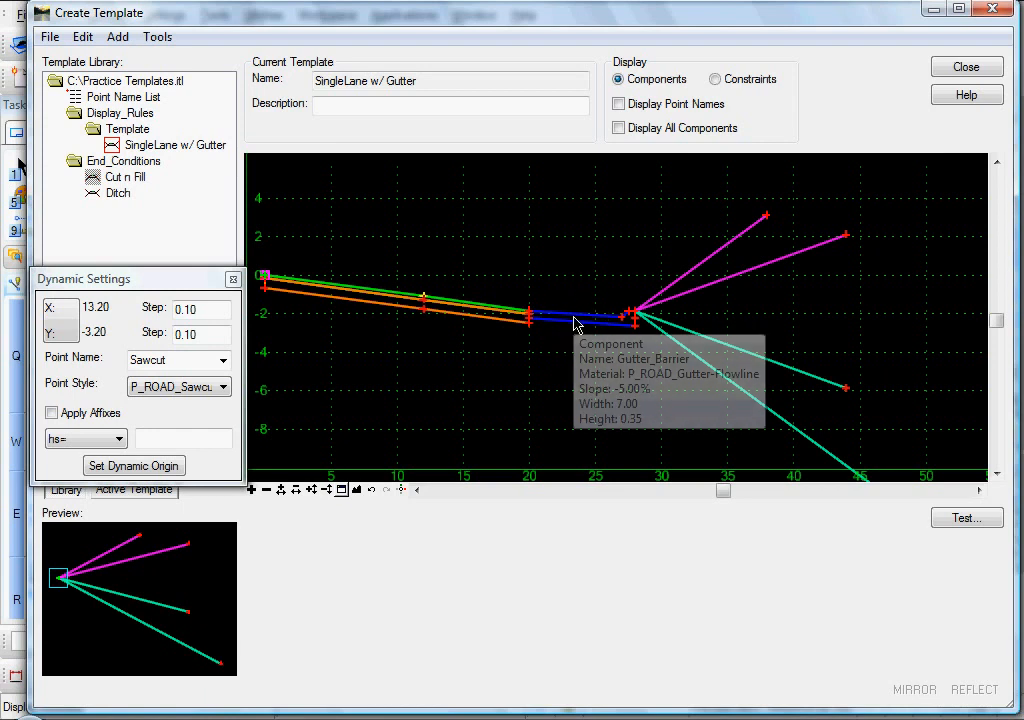
# Step: Test the Fill 1:4 display rule by trial-moving the EOP point relative to CL
pyautogui.moveTo(737, 352)
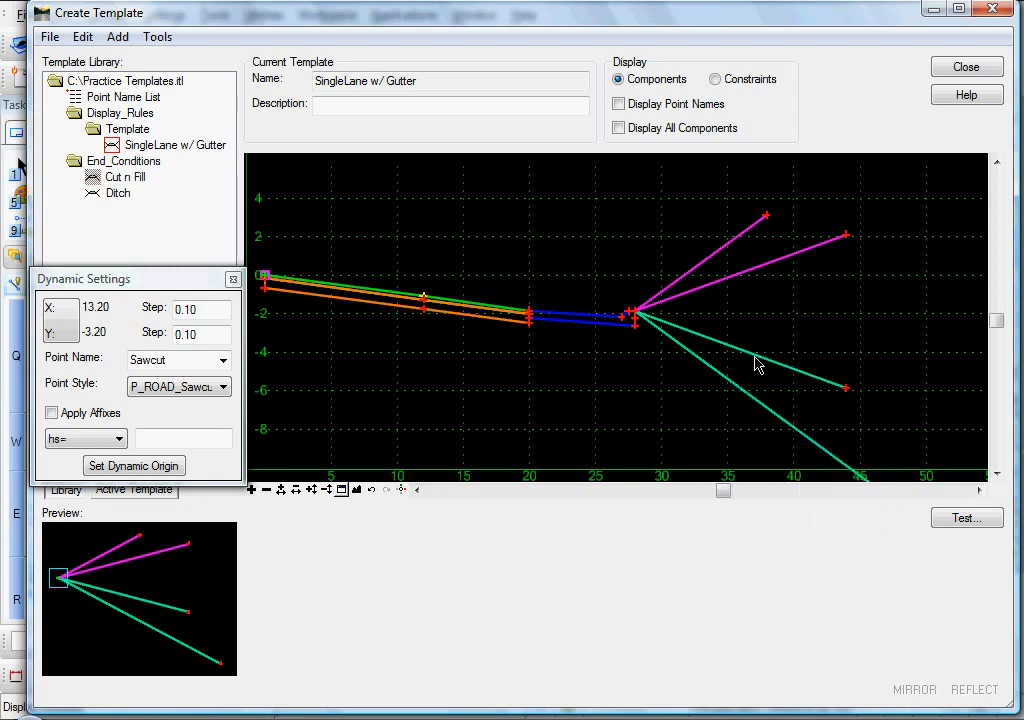
pyautogui.rightClick(424, 301)
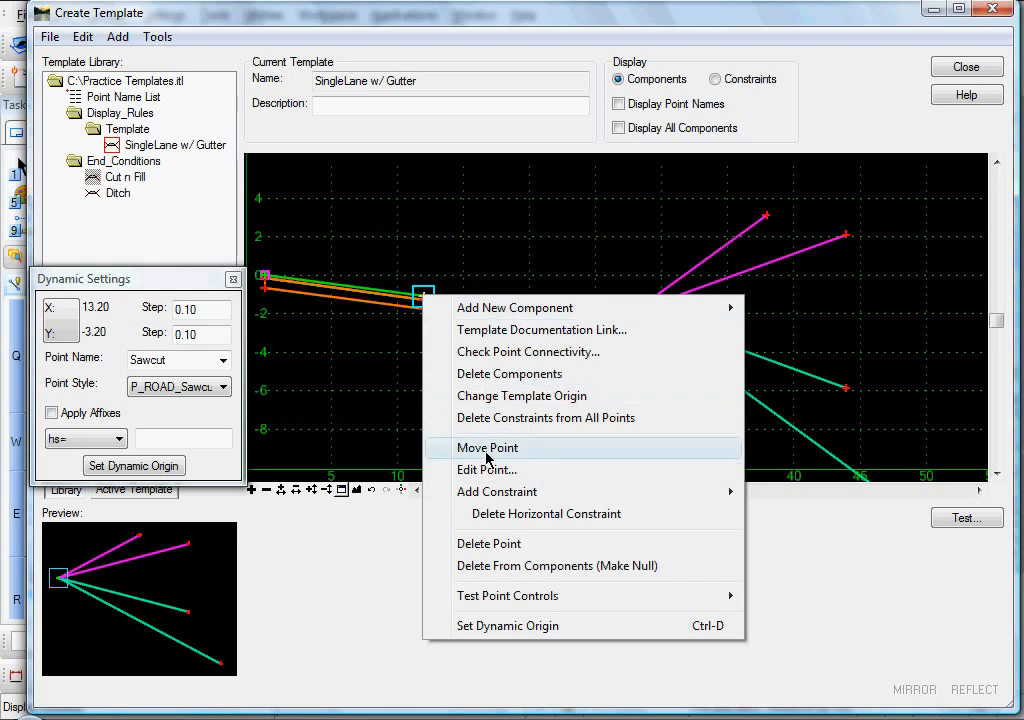
pyautogui.click(440, 448)
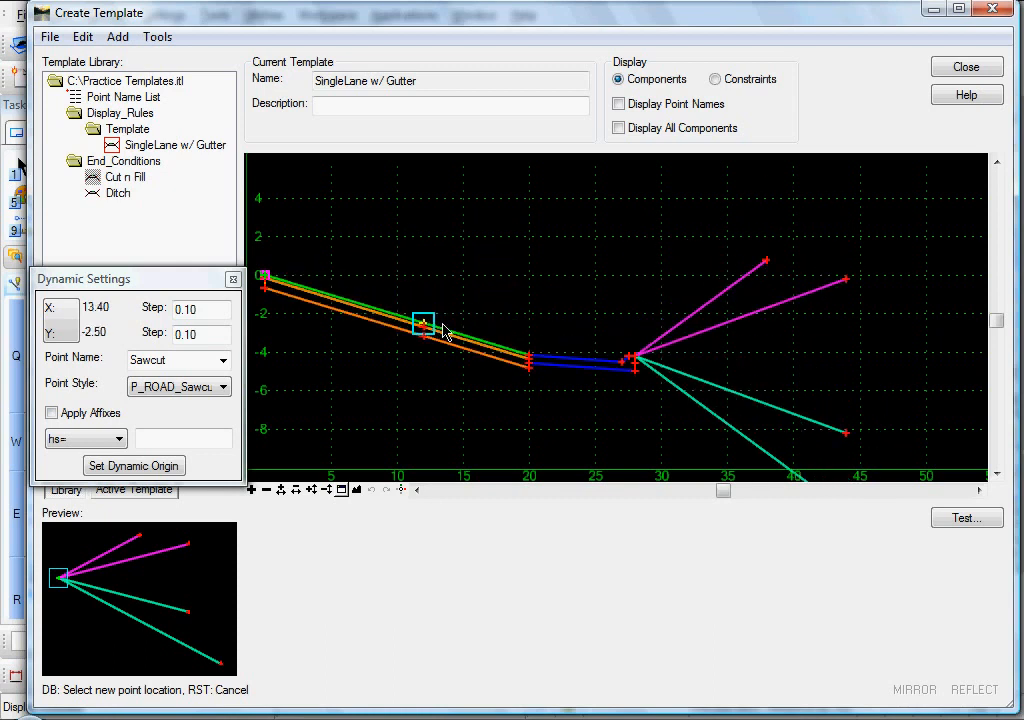
pyautogui.click(446, 333)
pyautogui.scroll(-1, 535, 347)
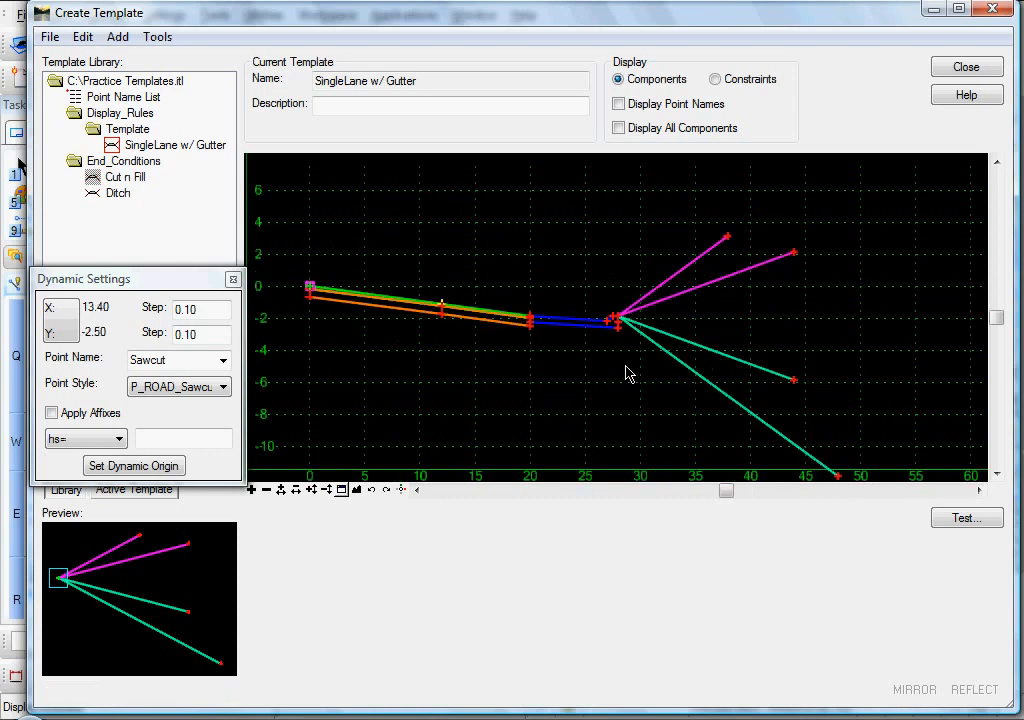
pyautogui.rightClick(687, 374)
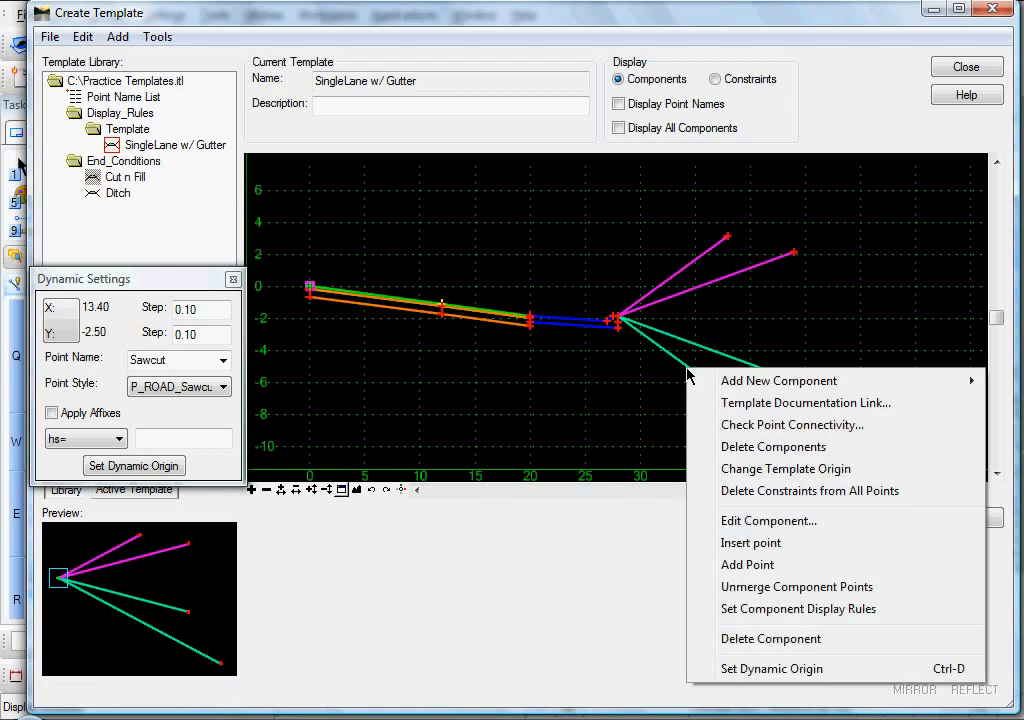
pyautogui.click(769, 609)
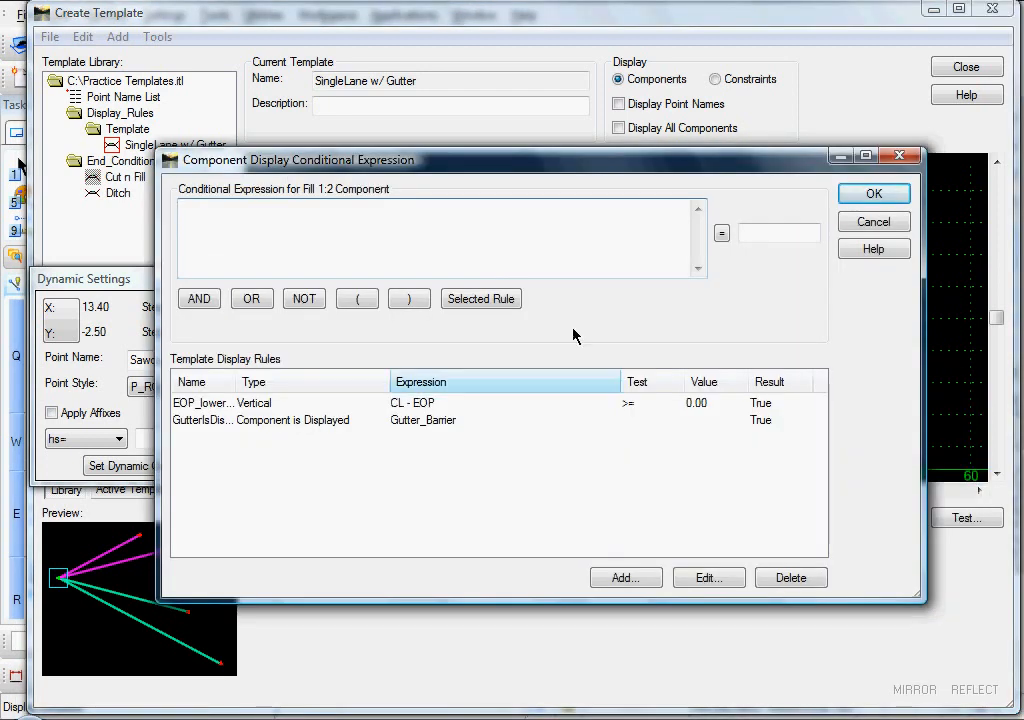
pyautogui.click(870, 222)
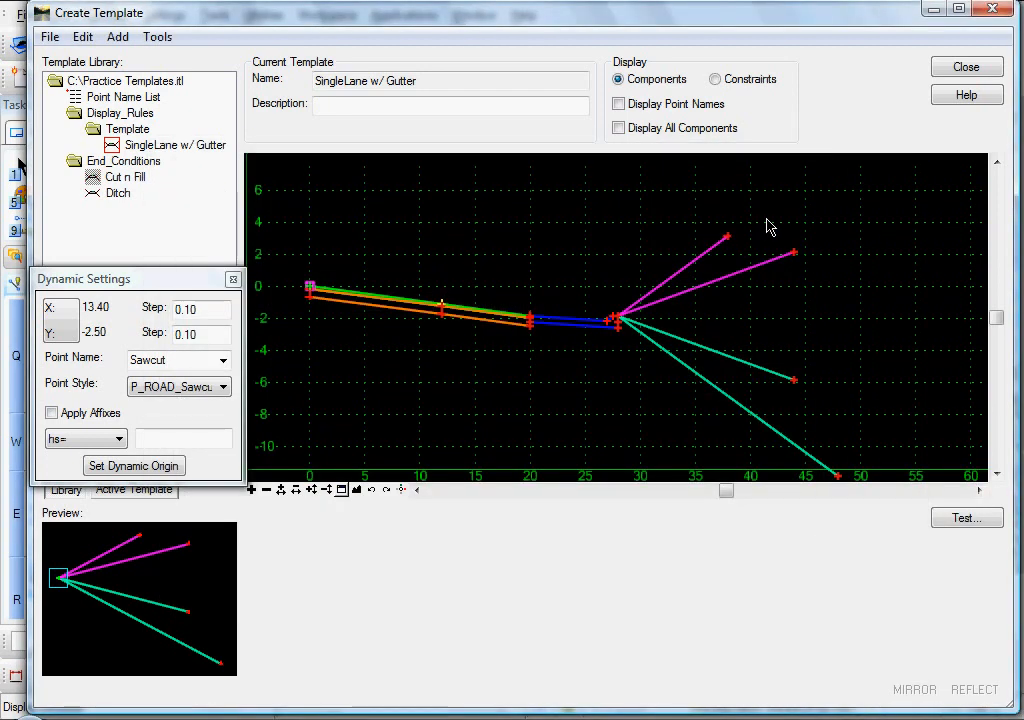
# Step: Set the parent component of the Fill 1:2 component to Gutter_Barrier, apply it and close the properties
pyautogui.rightClick(711, 392)
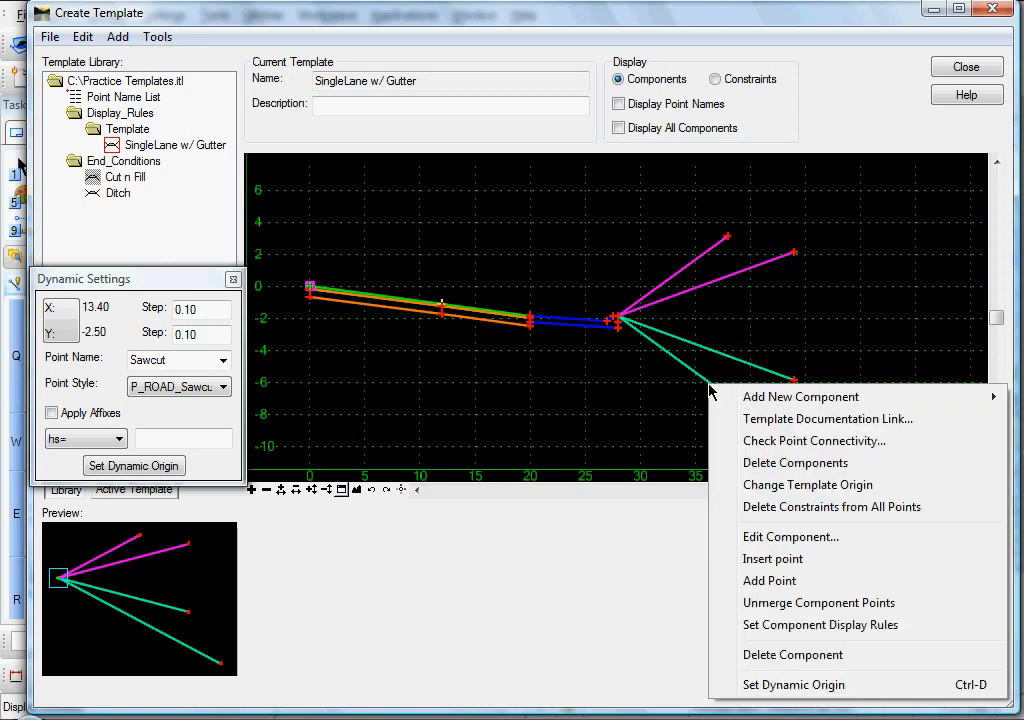
pyautogui.click(757, 538)
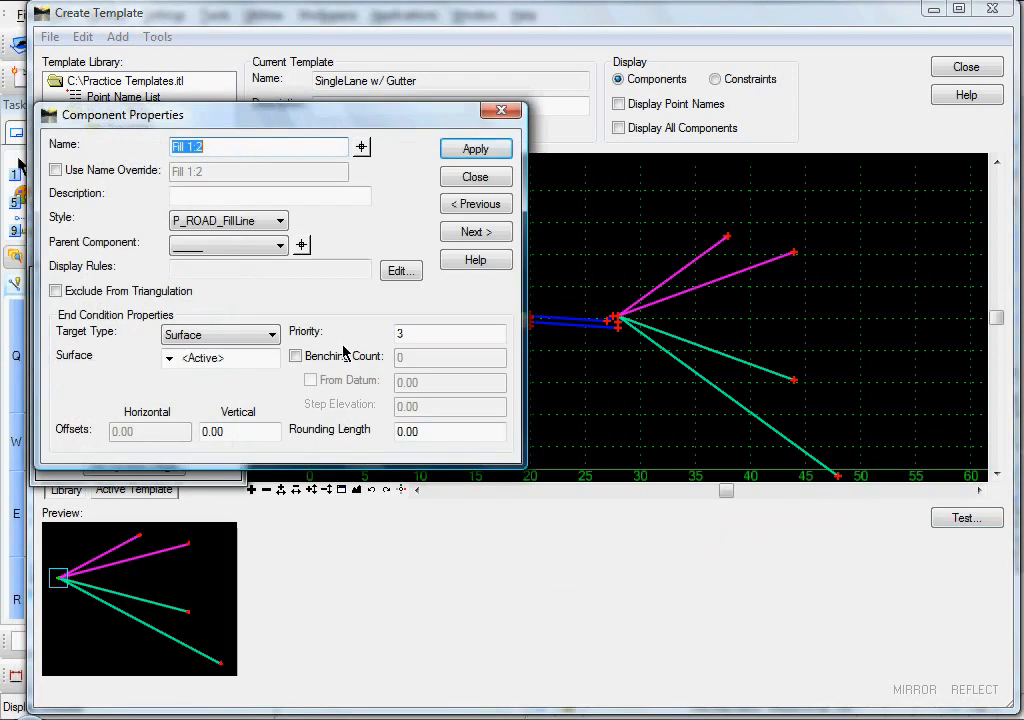
pyautogui.click(208, 251)
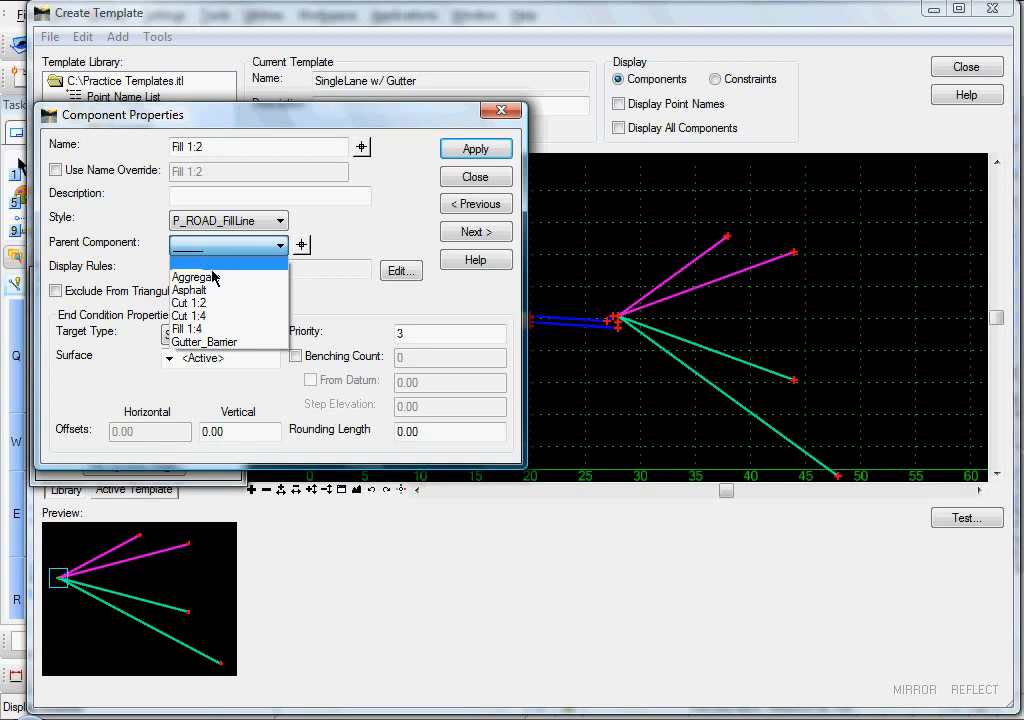
pyautogui.click(214, 342)
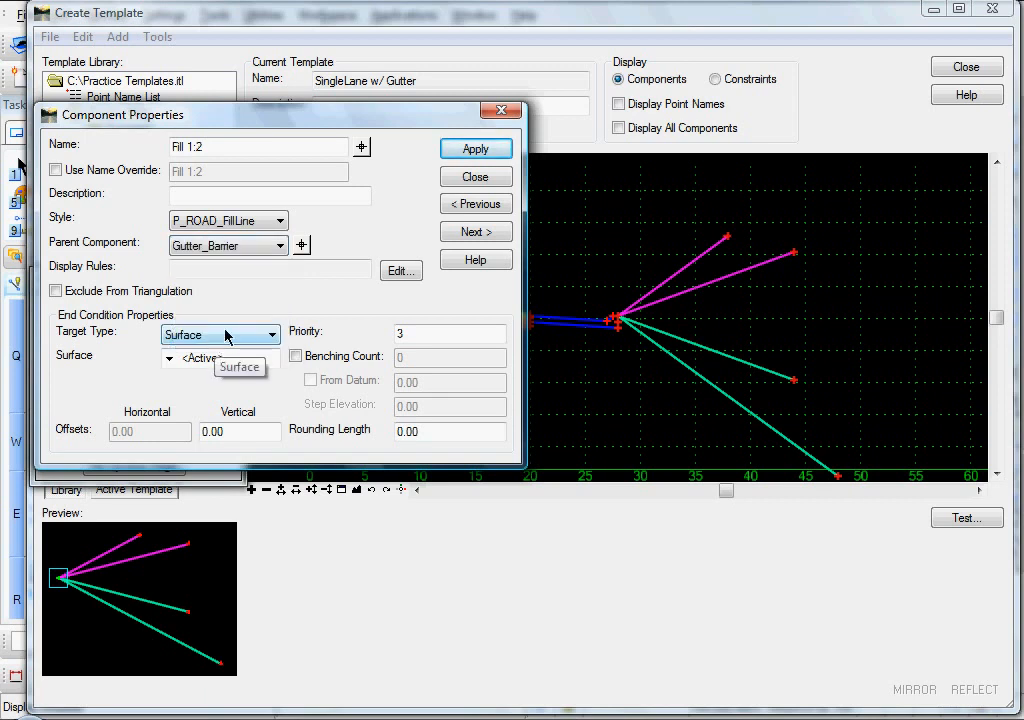
pyautogui.click(465, 150)
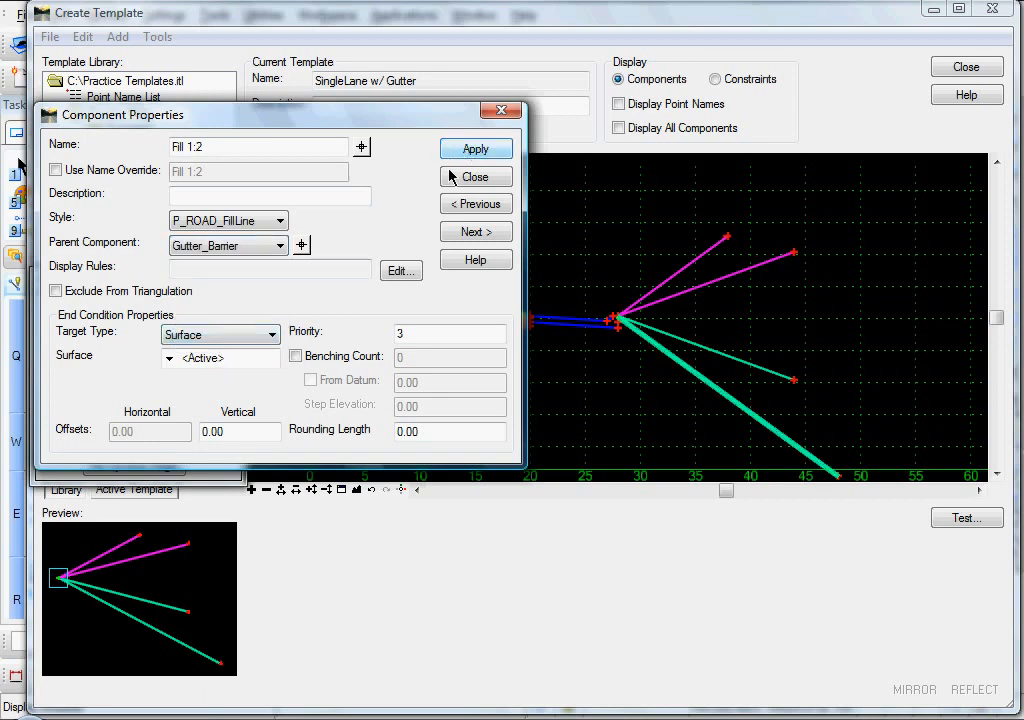
pyautogui.click(470, 178)
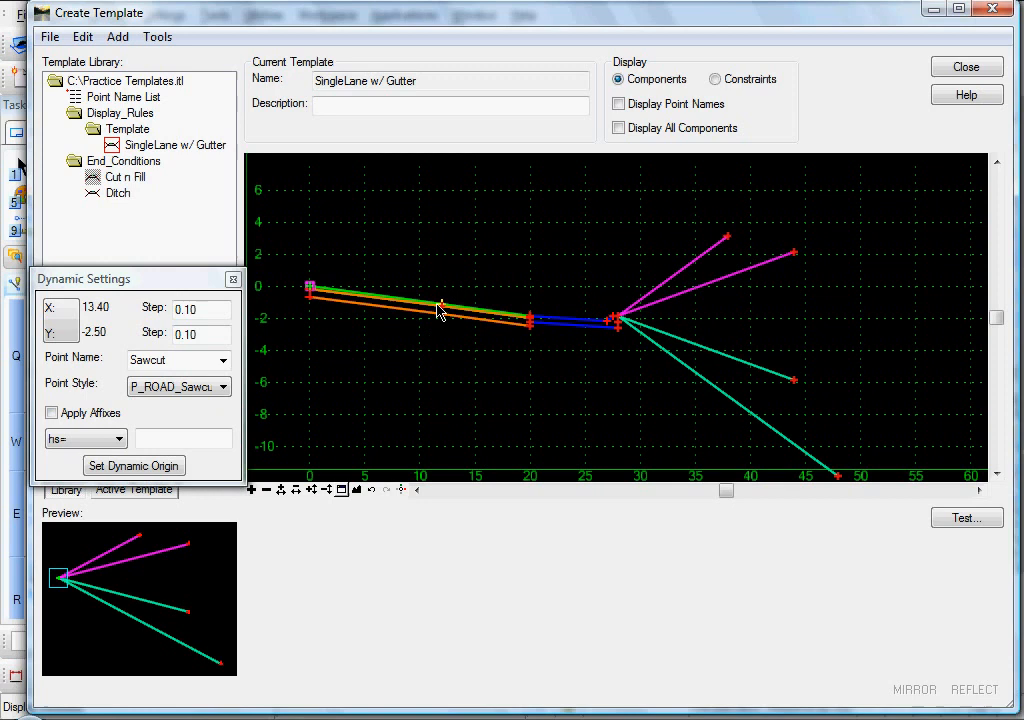
# Step: Move the EOP point above CL, to an elevation of about 3, to check which components display
pyautogui.rightClick(441, 303)
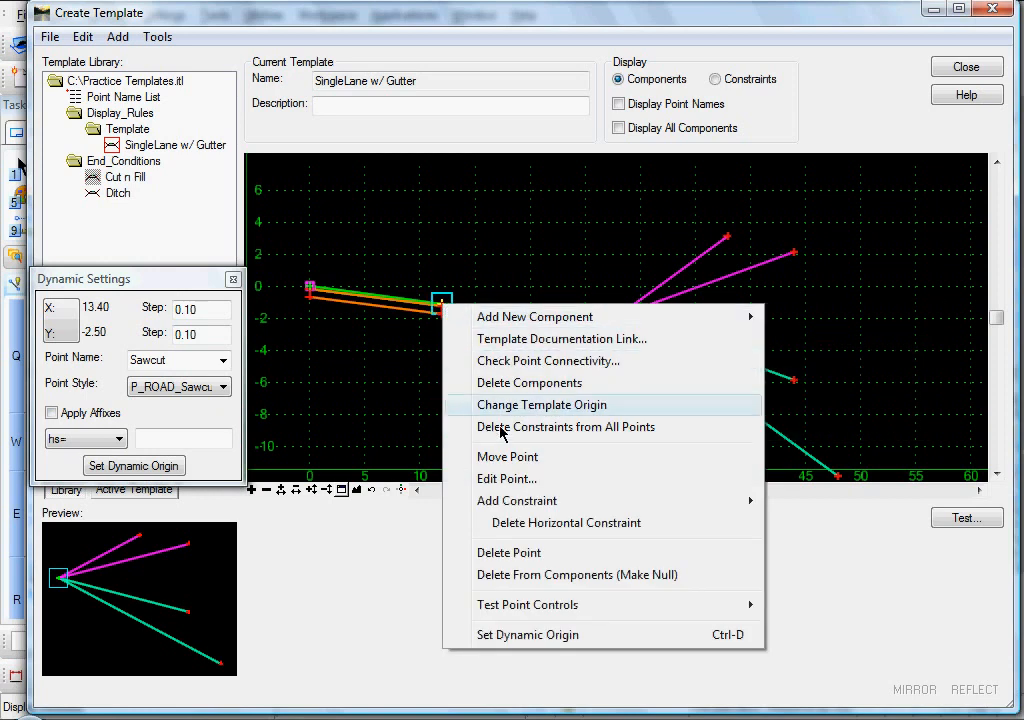
pyautogui.click(490, 457)
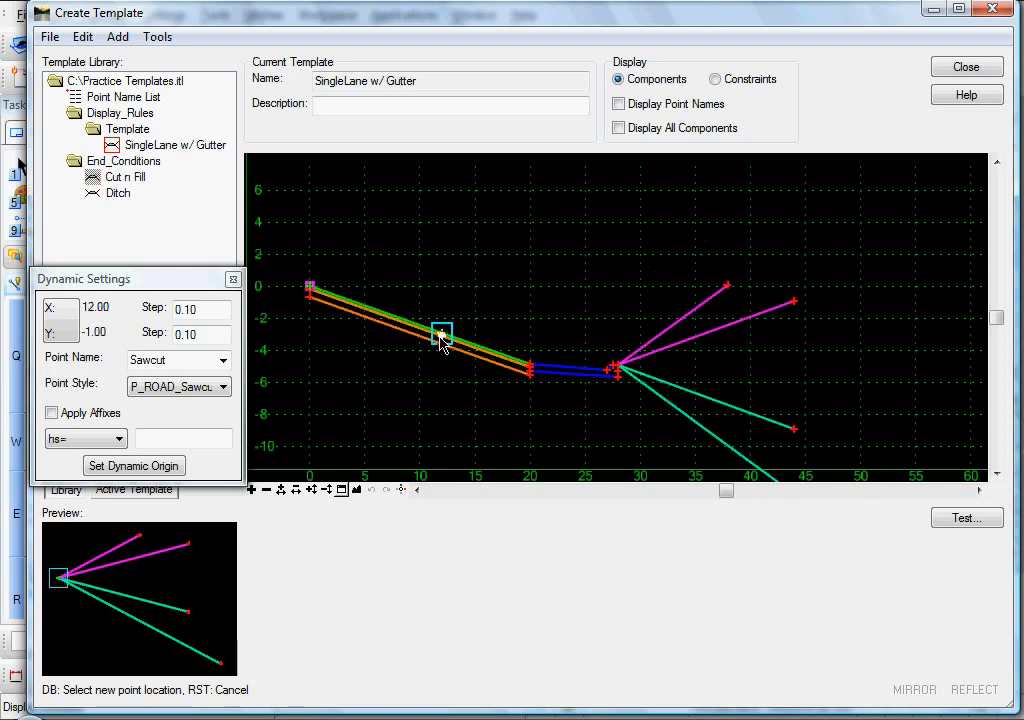
pyautogui.click(427, 248)
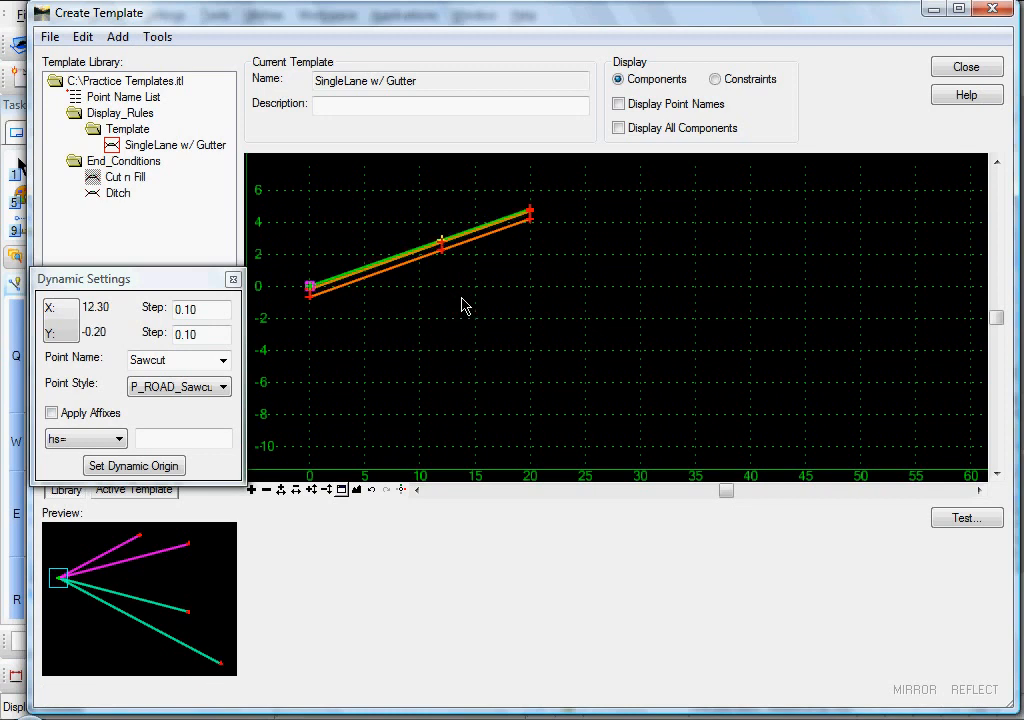
# Step: Attach the Cut n Fill end condition from the template library to the top outer shoulder point at offset 20
pyautogui.moveTo(462, 305); pyautogui.dragTo(521, 366, button='middle')
pyautogui.scroll(1, 526, 370)
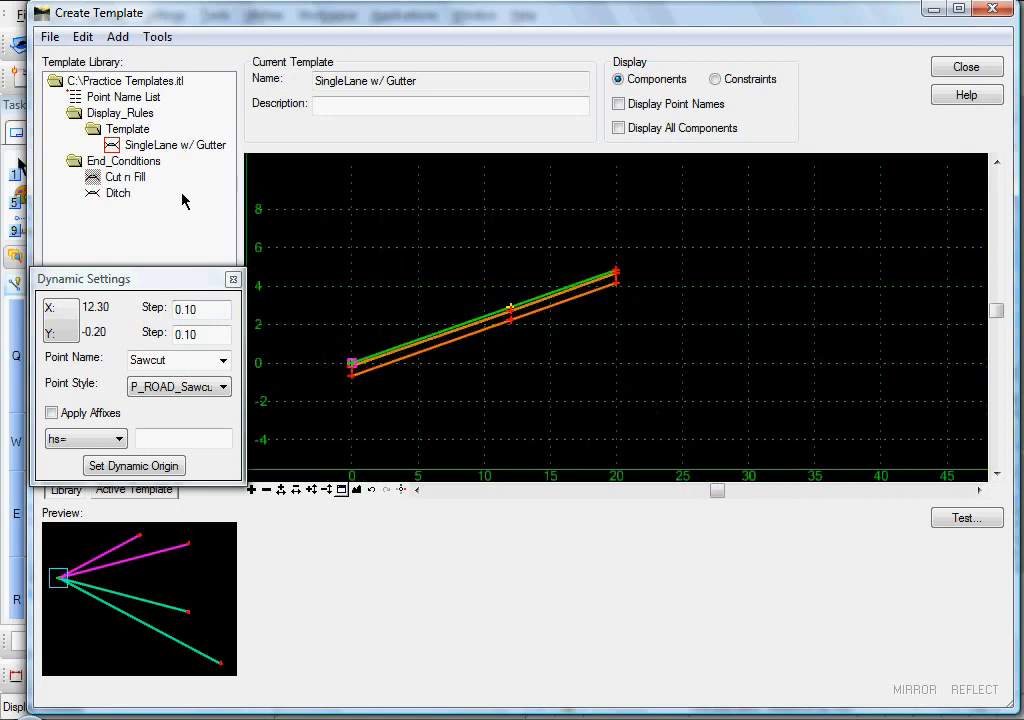
pyautogui.click(118, 180)
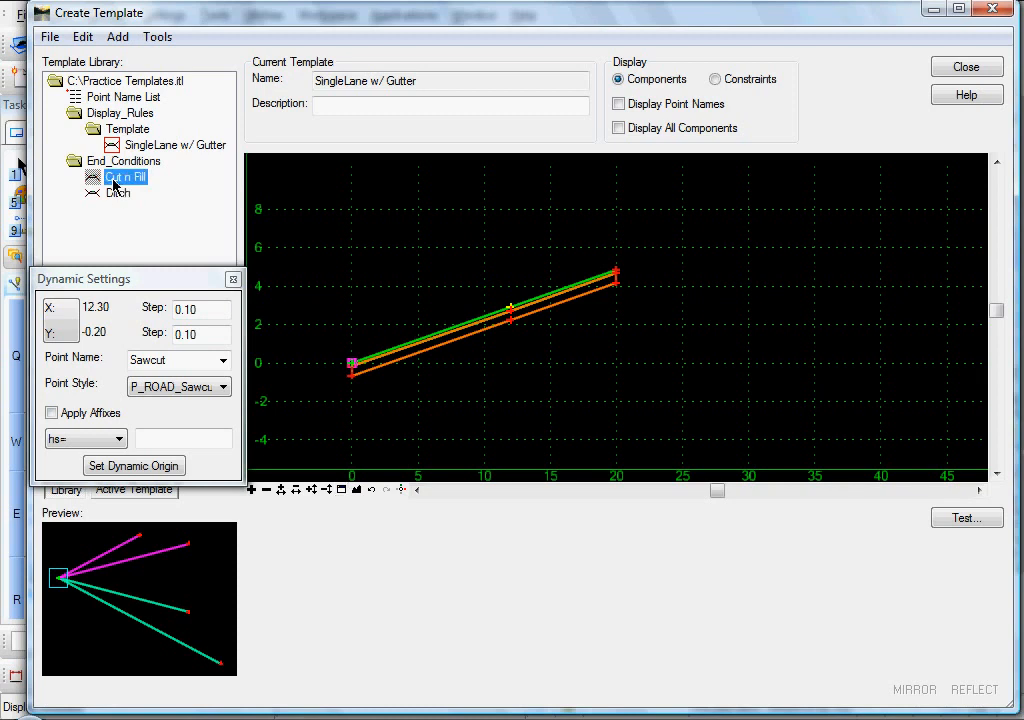
pyautogui.moveTo(116, 186); pyautogui.dragTo(620, 274)
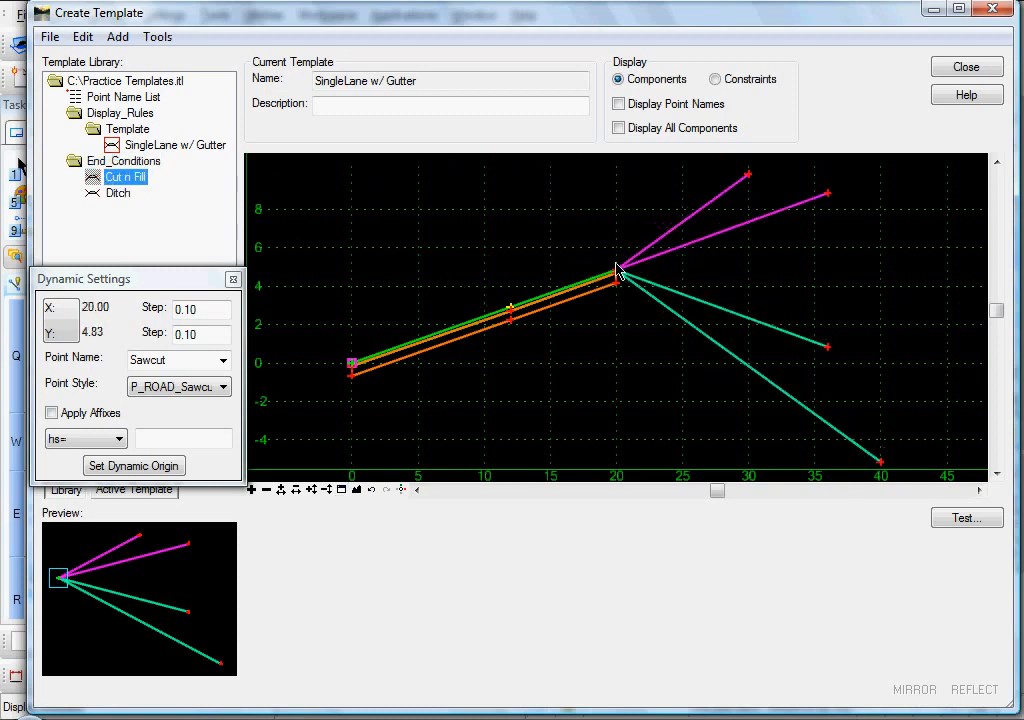
pyautogui.scroll(1, 628, 292)
pyautogui.scroll(1, 642, 274)
pyautogui.scroll(-2, 629, 272)
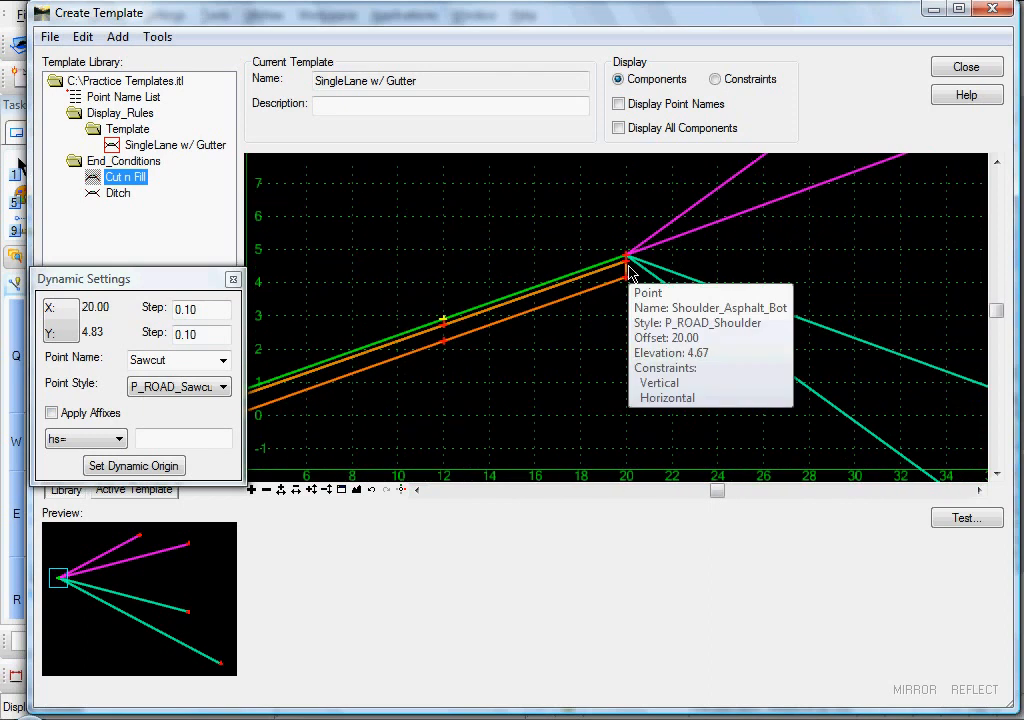
# Step: Delete the two cut components of the newly attached end condition, keeping its two fill slopes
pyautogui.moveTo(583, 338); pyautogui.dragTo(523, 352, button='middle')
pyautogui.rightClick(616, 256)
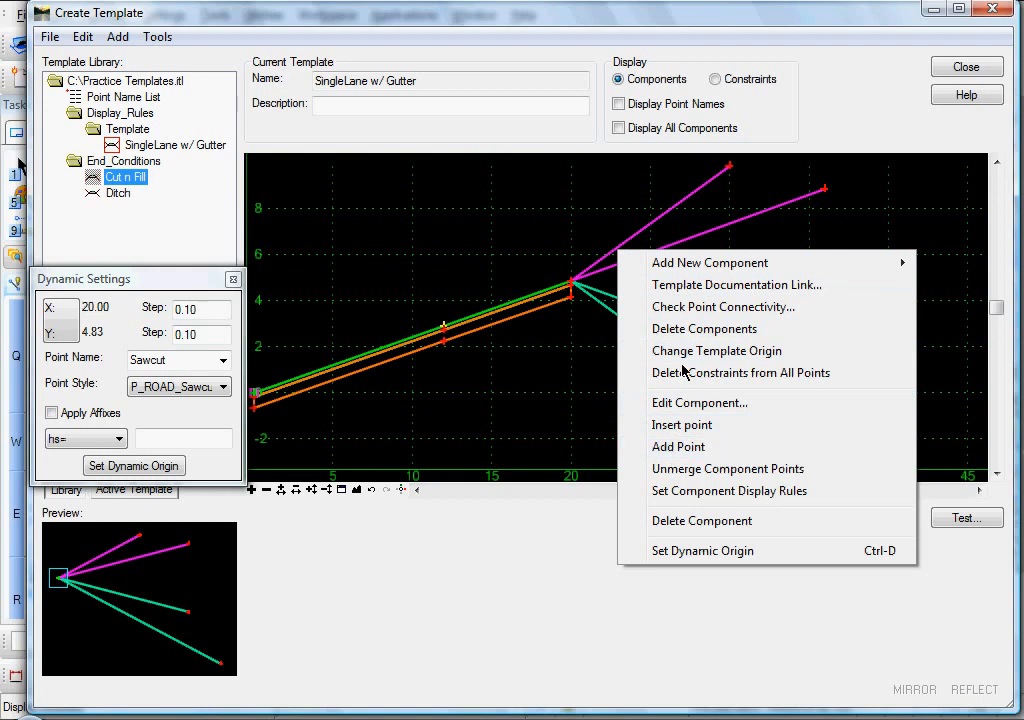
pyautogui.click(663, 521)
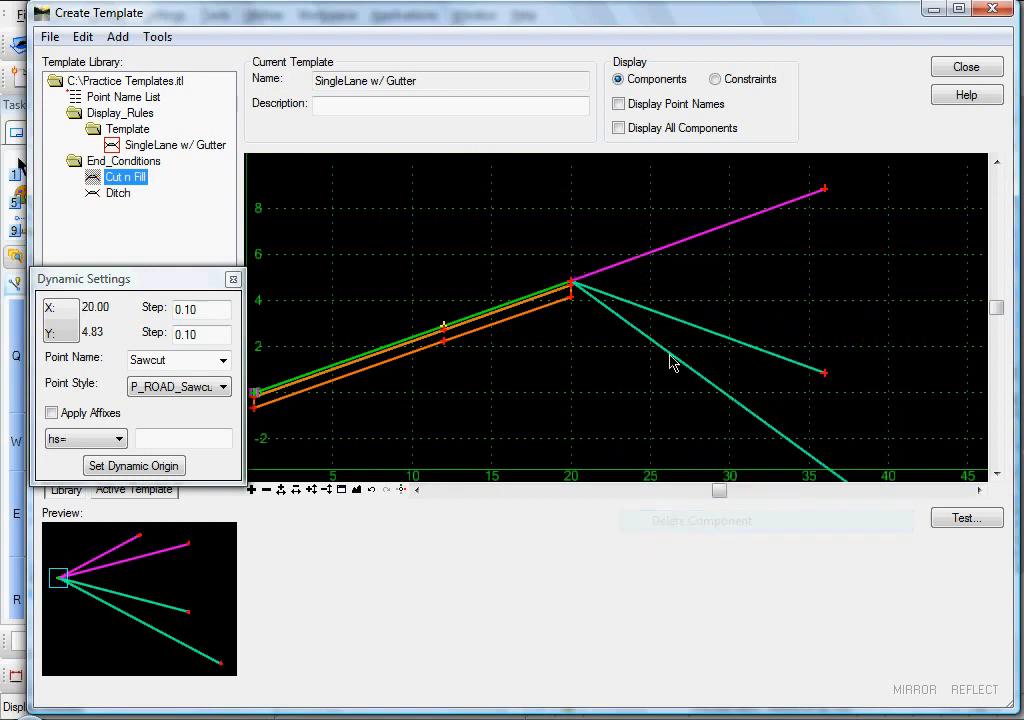
pyautogui.rightClick(666, 261)
pyautogui.click(722, 526)
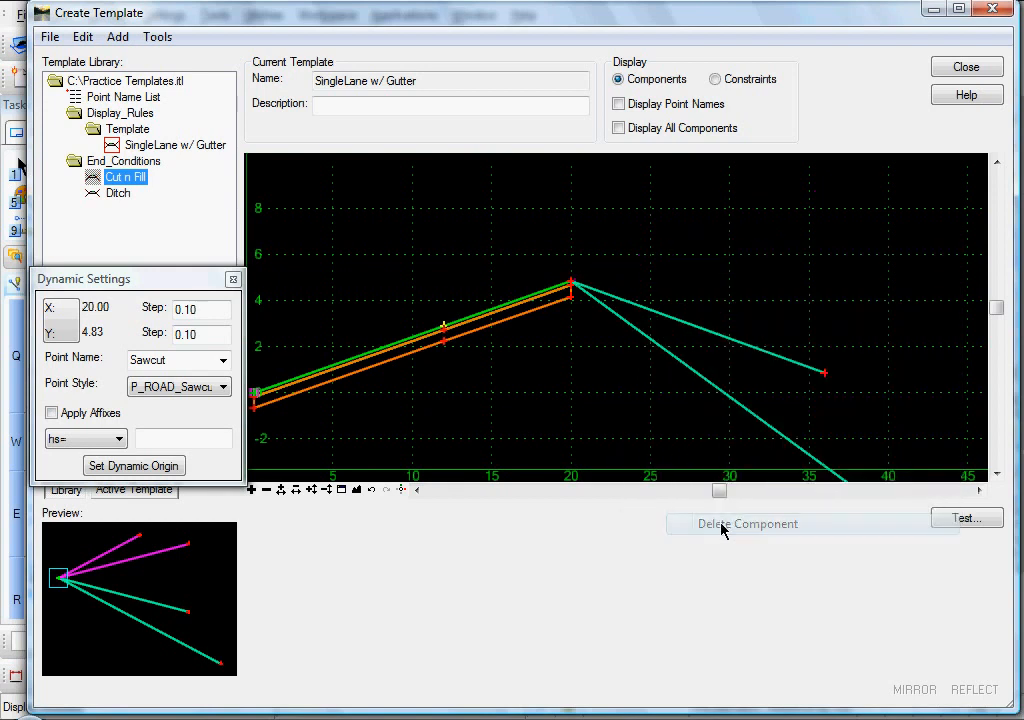
# Step: Move the EOP point to about X 12.00, Y 1.93, keeping it above CL
pyautogui.scroll(-2, 469, 411)
pyautogui.moveTo(469, 411); pyautogui.dragTo(458, 351, button='middle')
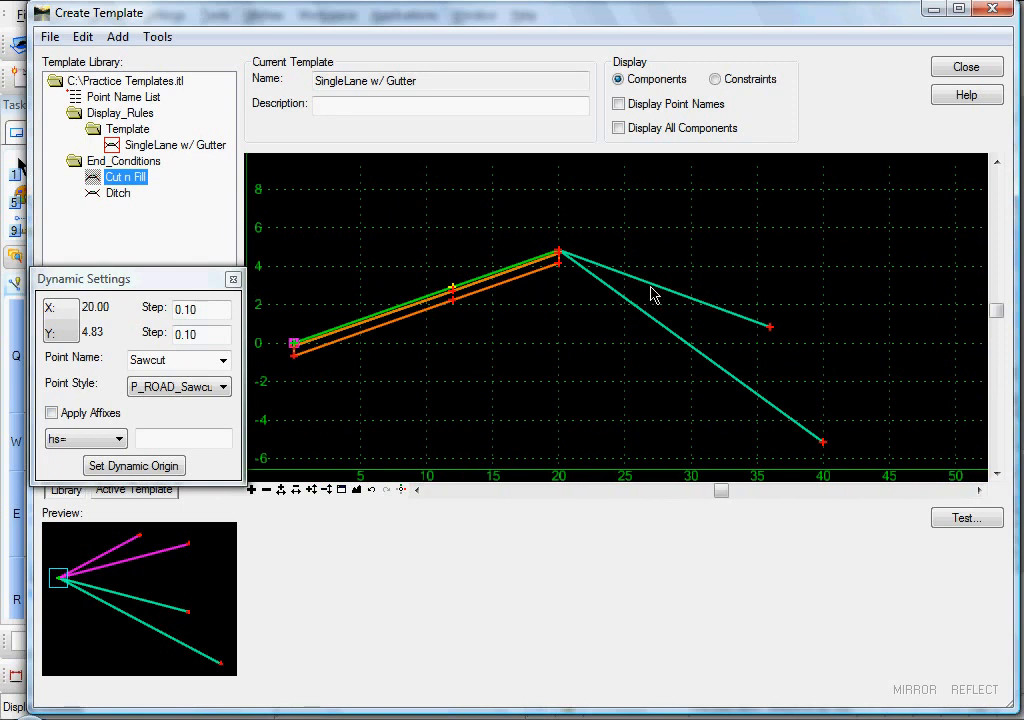
pyautogui.rightClick(452, 289)
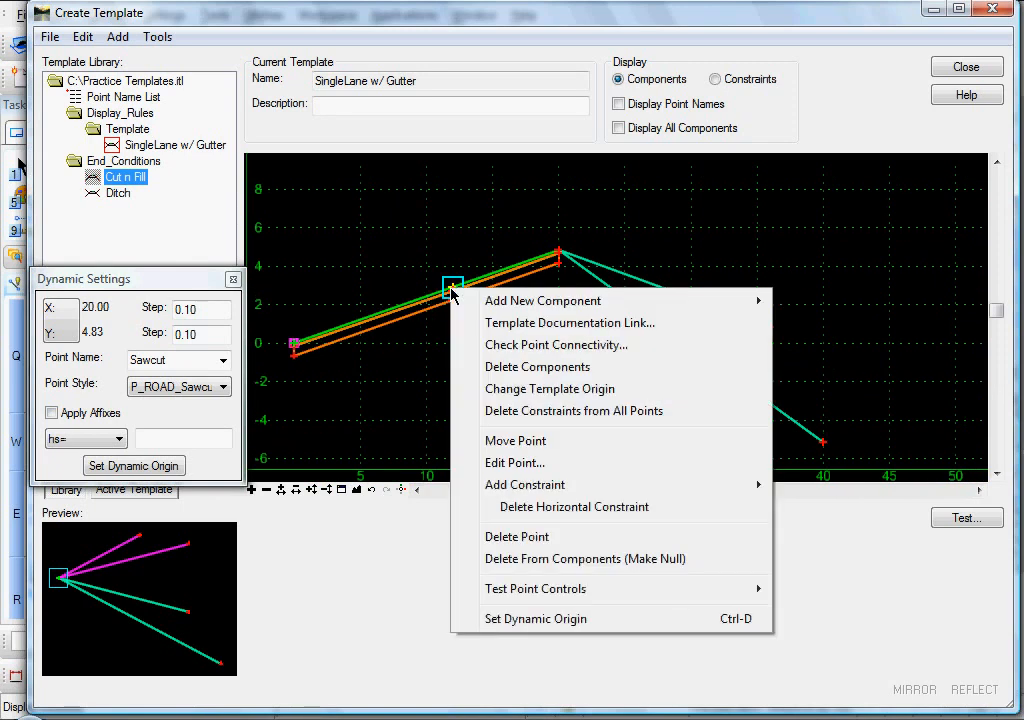
pyautogui.click(478, 441)
pyautogui.scroll(-3, 470, 390)
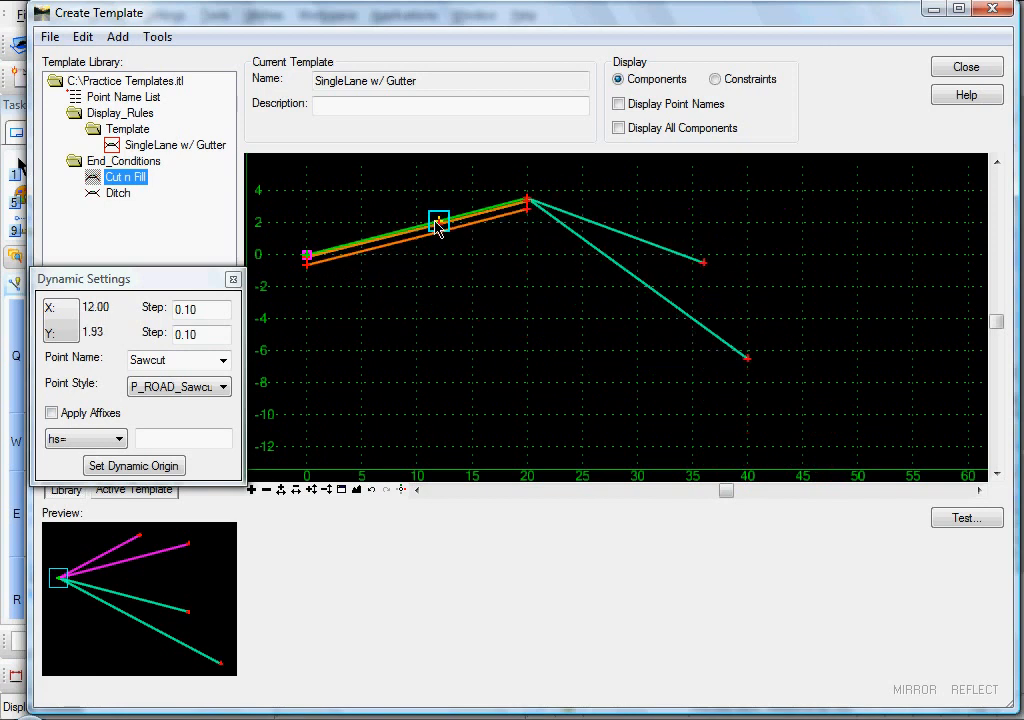
# Step: Set the display rule of the steeper shoulder fill slope, Fill 1:21, to NOT EOP_lower_than_CL
pyautogui.rightClick(621, 273)
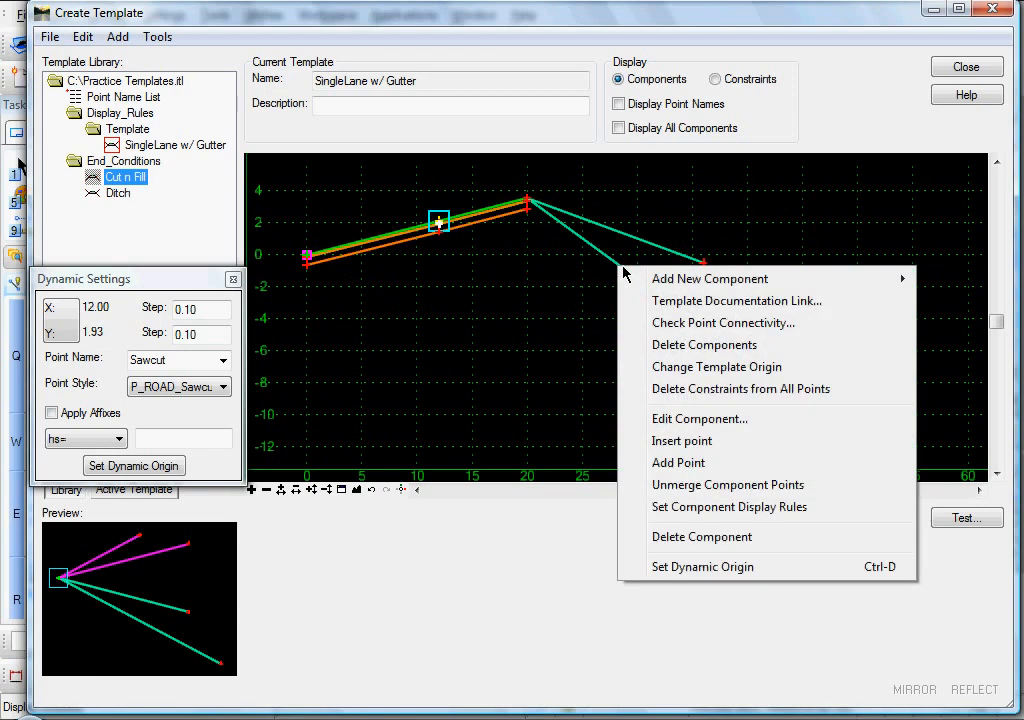
pyautogui.click(678, 507)
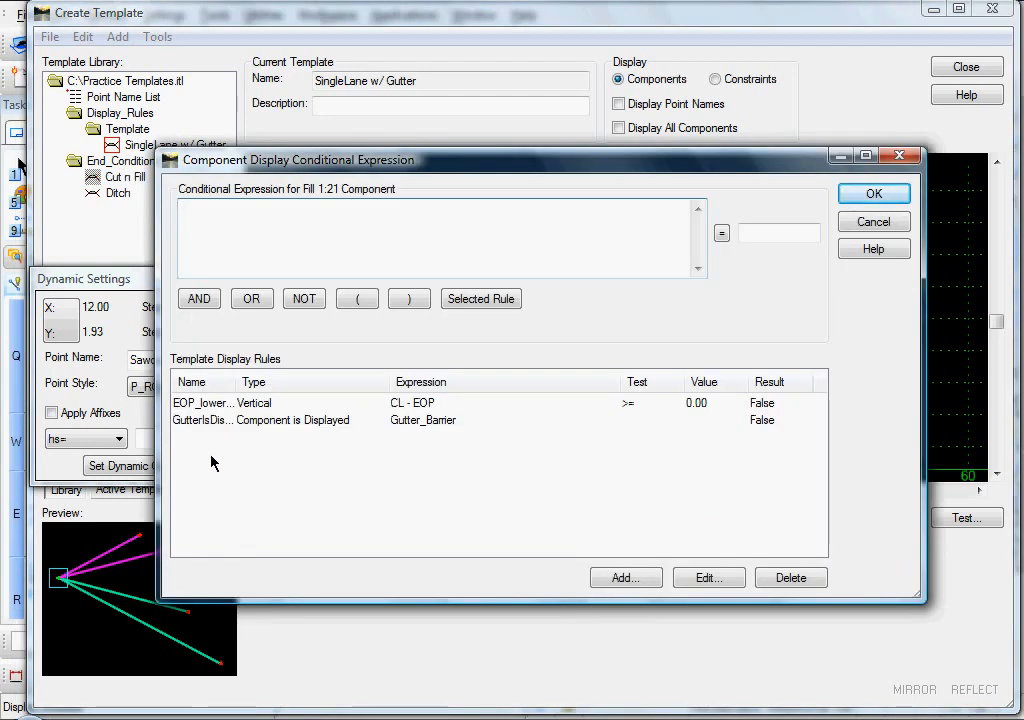
pyautogui.moveTo(236, 382); pyautogui.dragTo(323, 388)
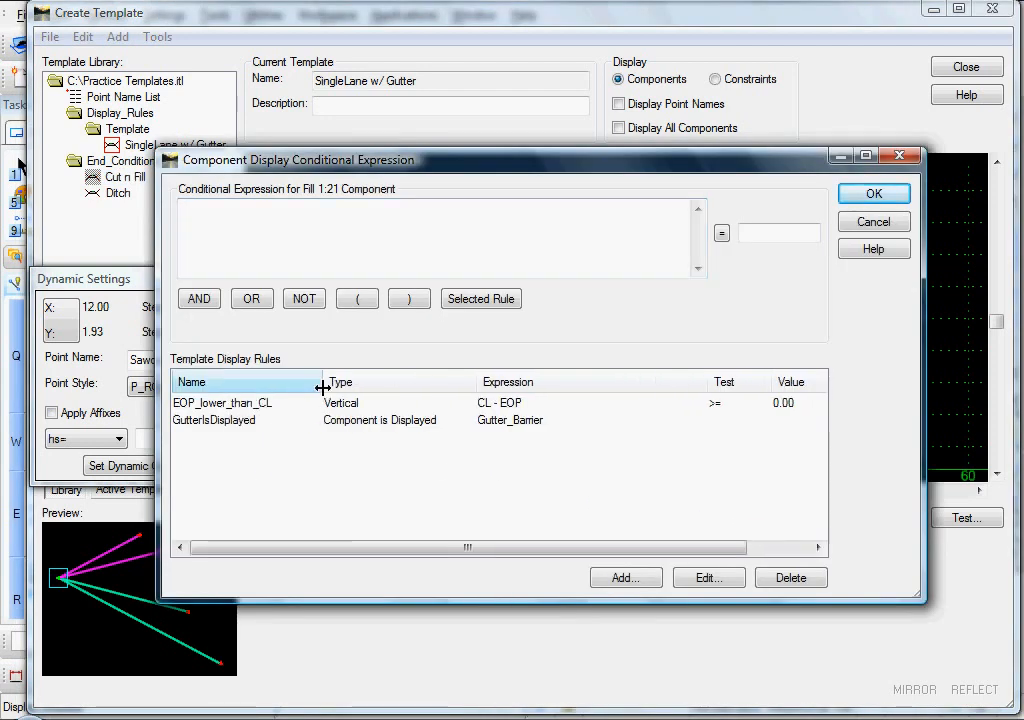
pyautogui.click(304, 299)
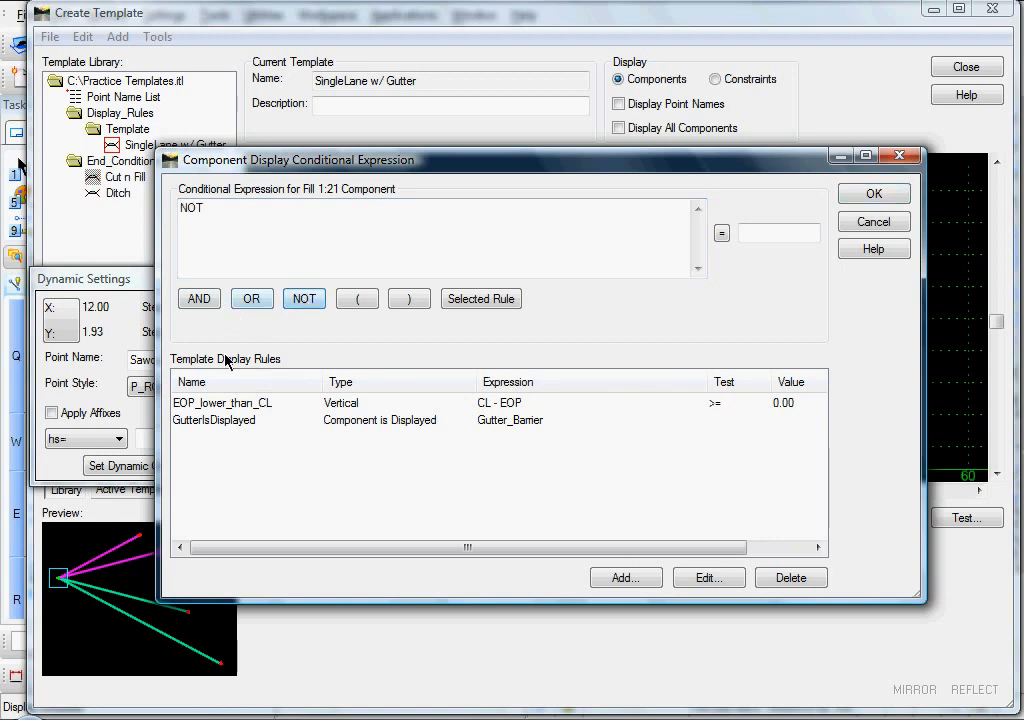
pyautogui.click(224, 406)
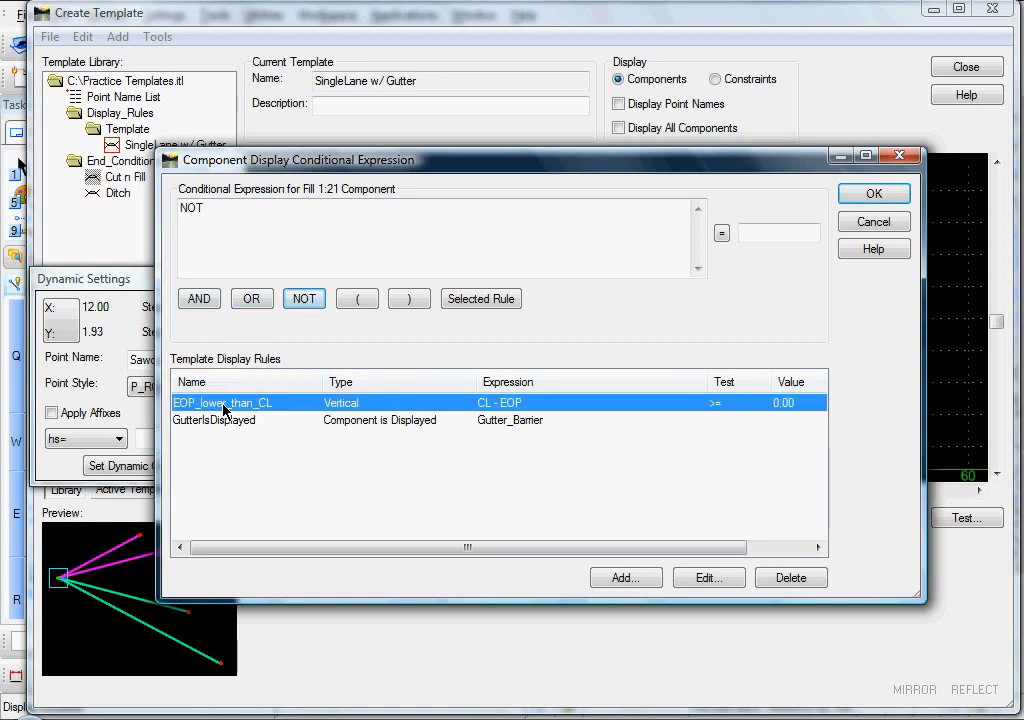
pyautogui.click(472, 302)
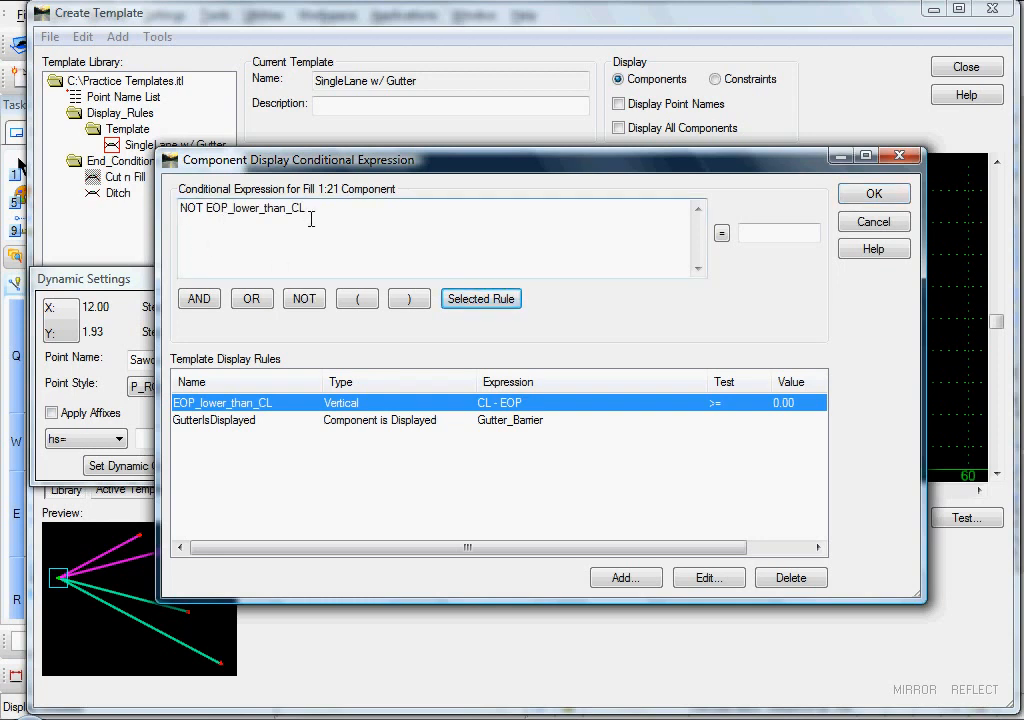
pyautogui.click(873, 195)
# Step: Move the EOP point below CL and back above it to test the steeper fill slope's display rule
pyautogui.scroll(1, 443, 230)
pyautogui.rightClick(443, 223)
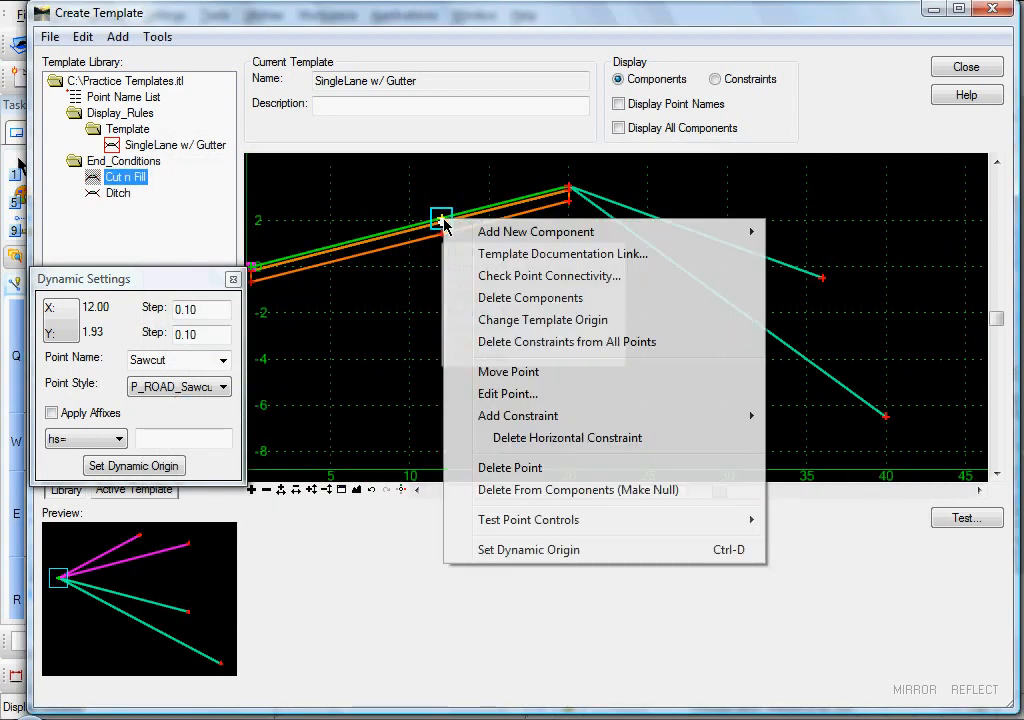
pyautogui.click(510, 373)
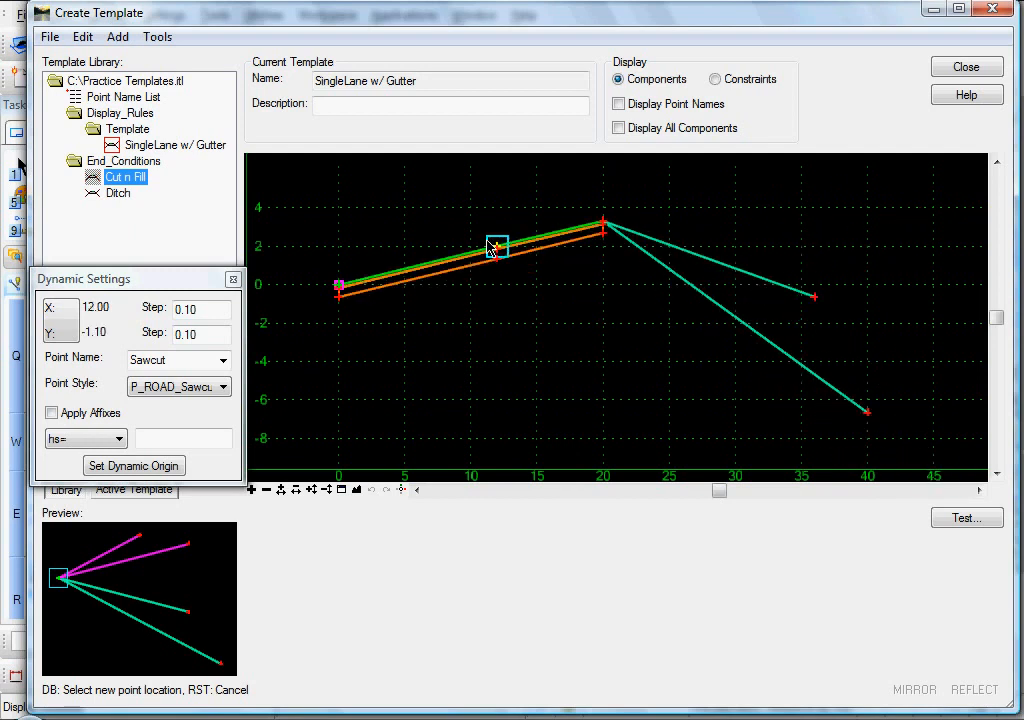
pyautogui.click(500, 252)
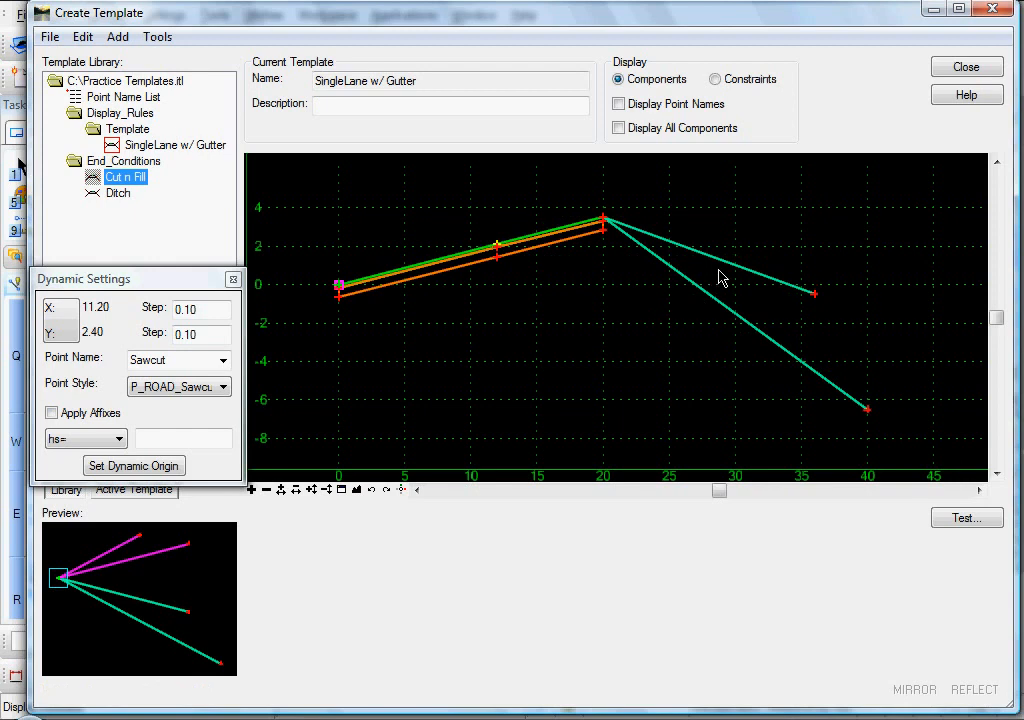
# Step: Set the display rule of the flatter shoulder fill slope, Fill 1:41, to NOT EOP_lower_than_CL
pyautogui.rightClick(716, 266)
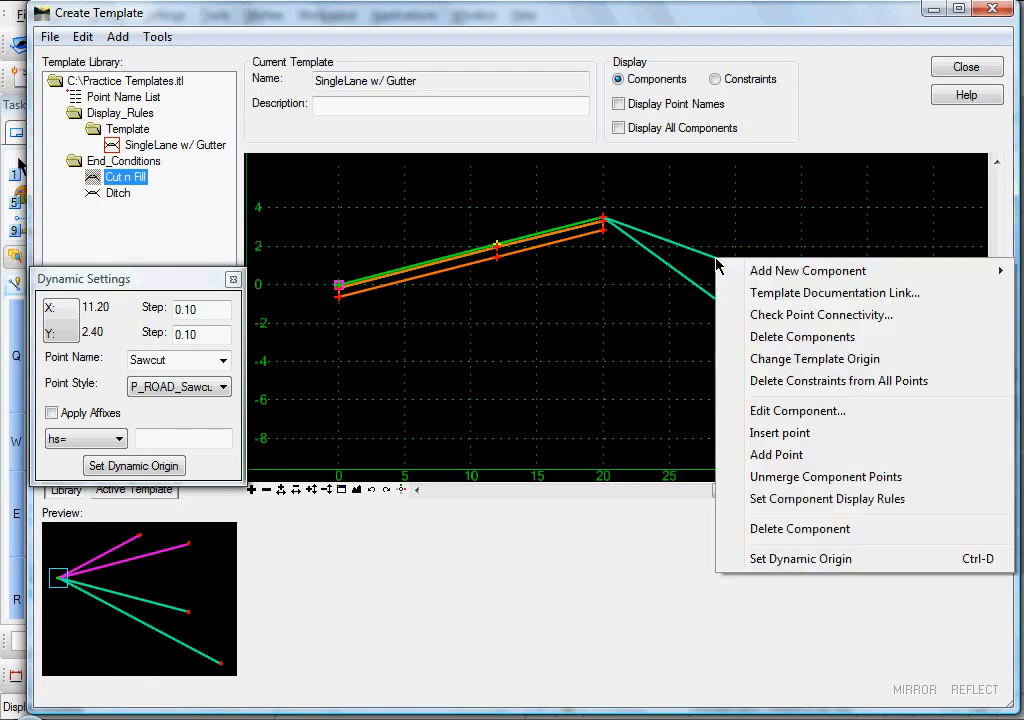
pyautogui.click(770, 497)
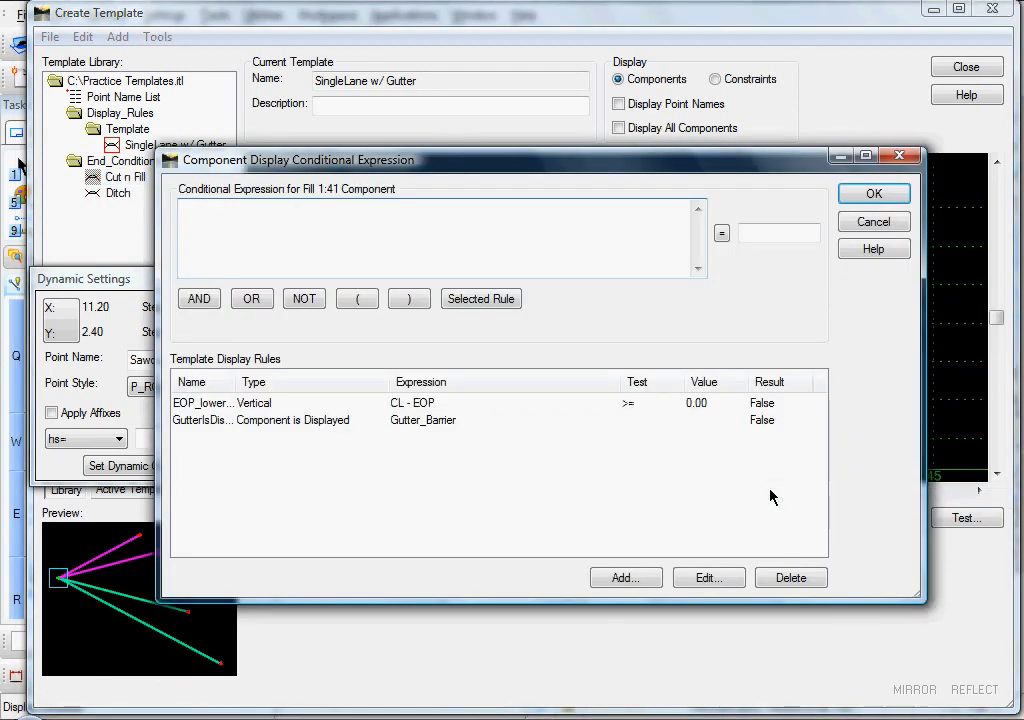
pyautogui.click(305, 300)
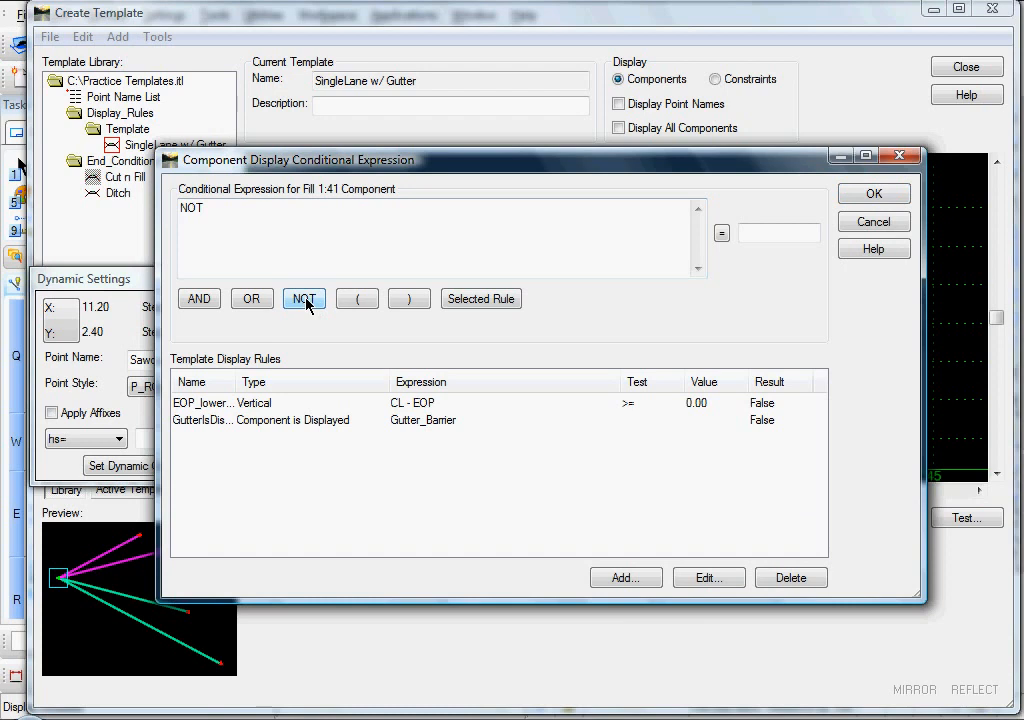
pyautogui.click(204, 404)
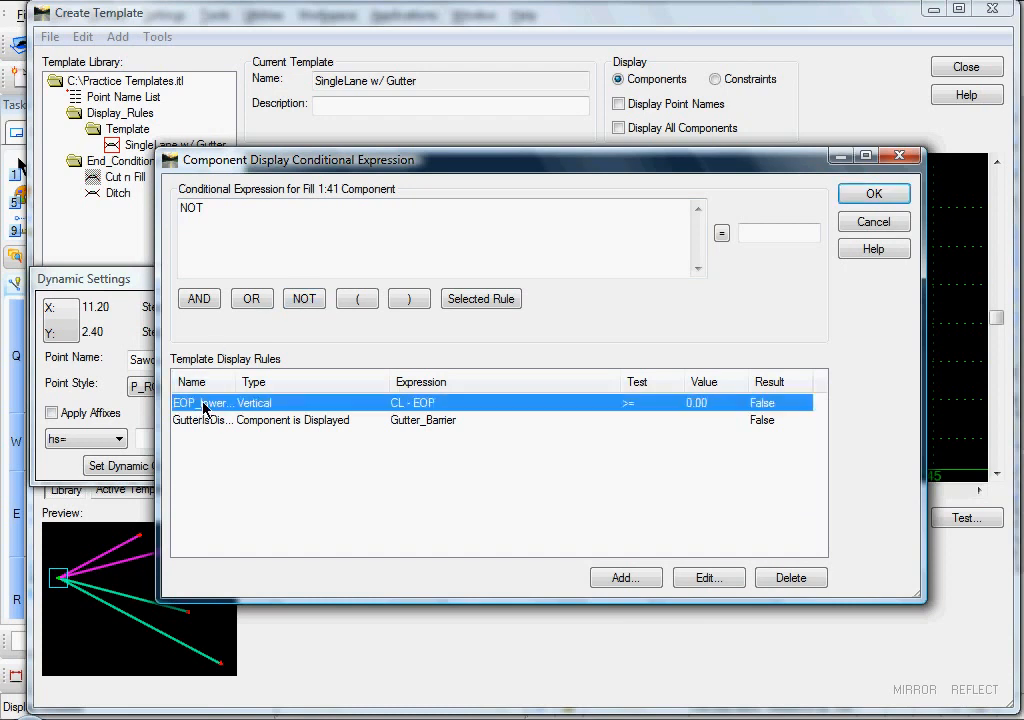
pyautogui.click(472, 301)
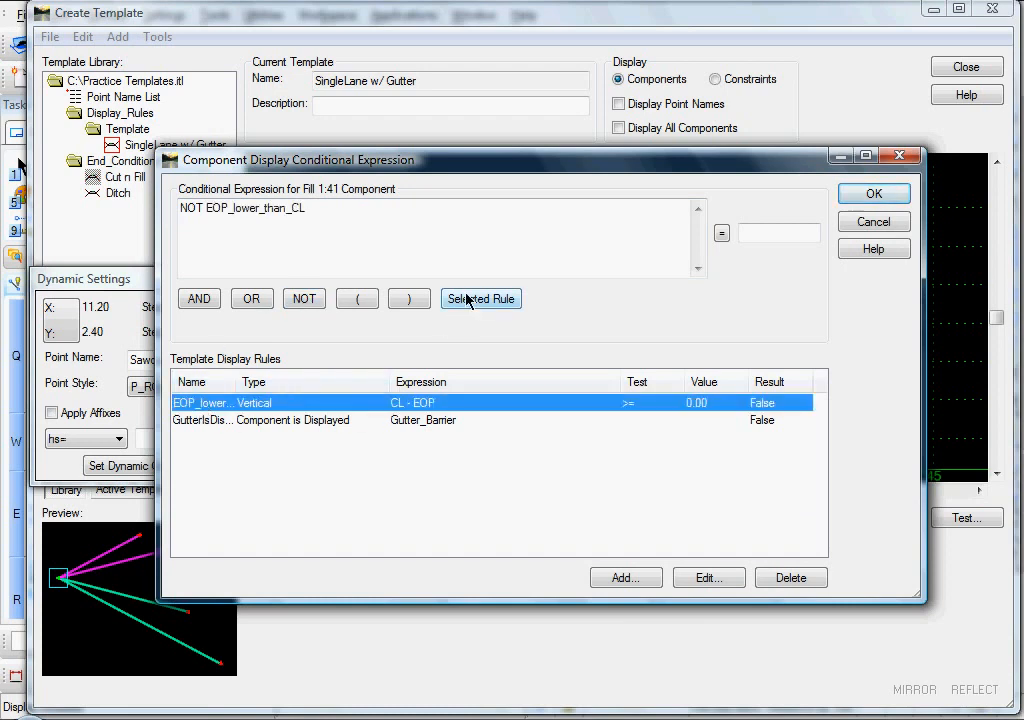
pyautogui.click(873, 194)
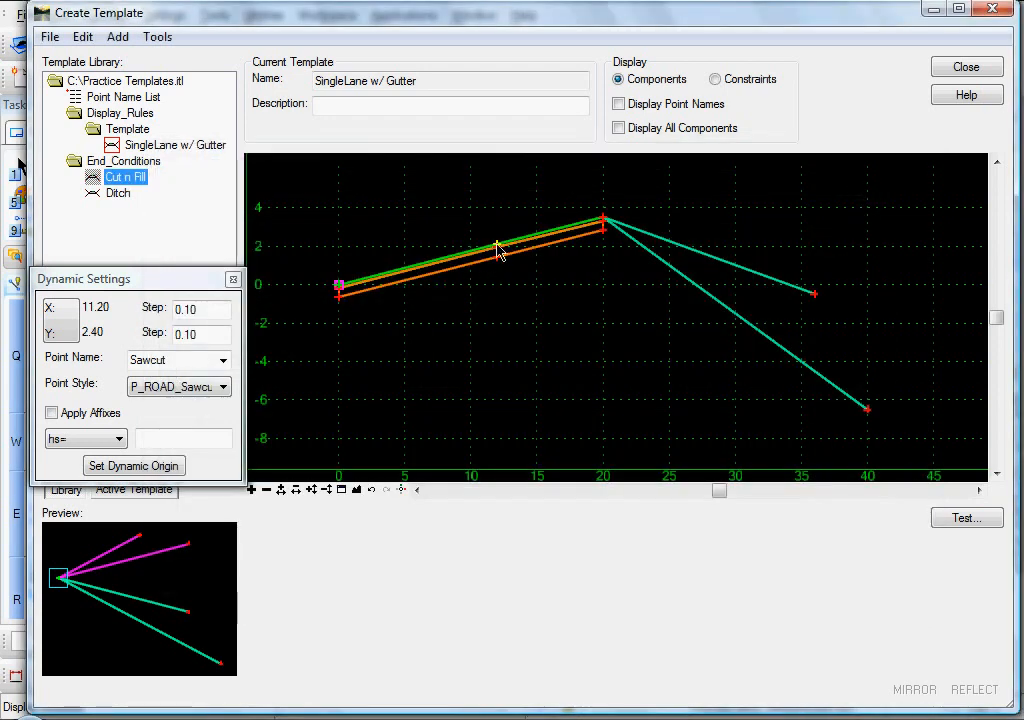
# Step: Move the EOP point to an elevation of about 2.20 above CL, testing the display of both shoulder fill slopes
pyautogui.rightClick(498, 245)
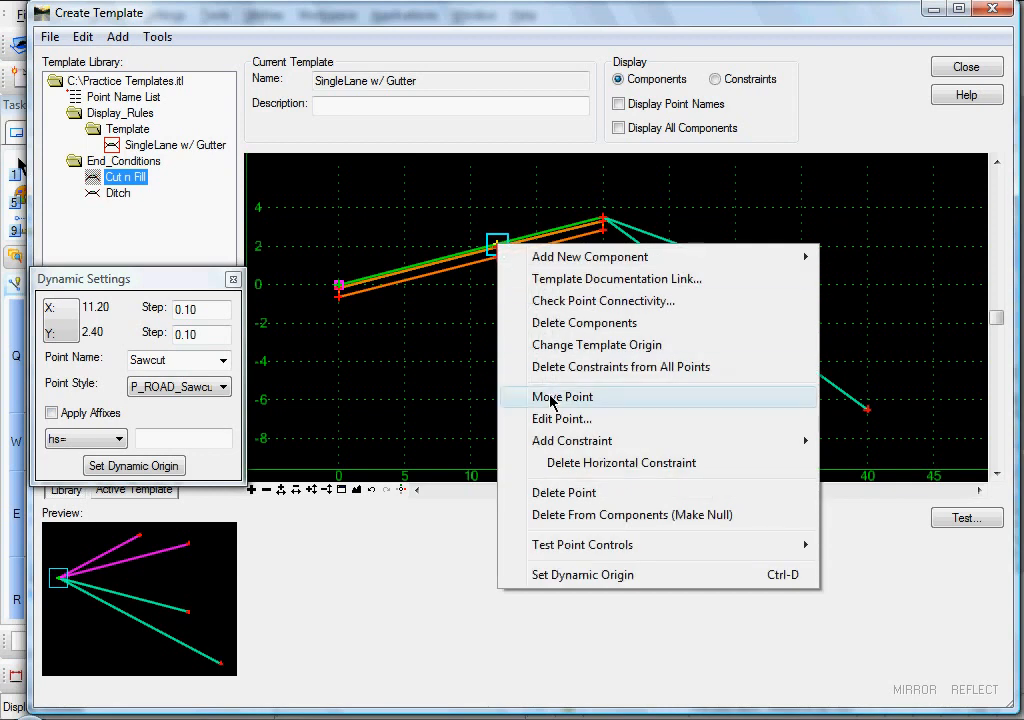
pyautogui.click(551, 397)
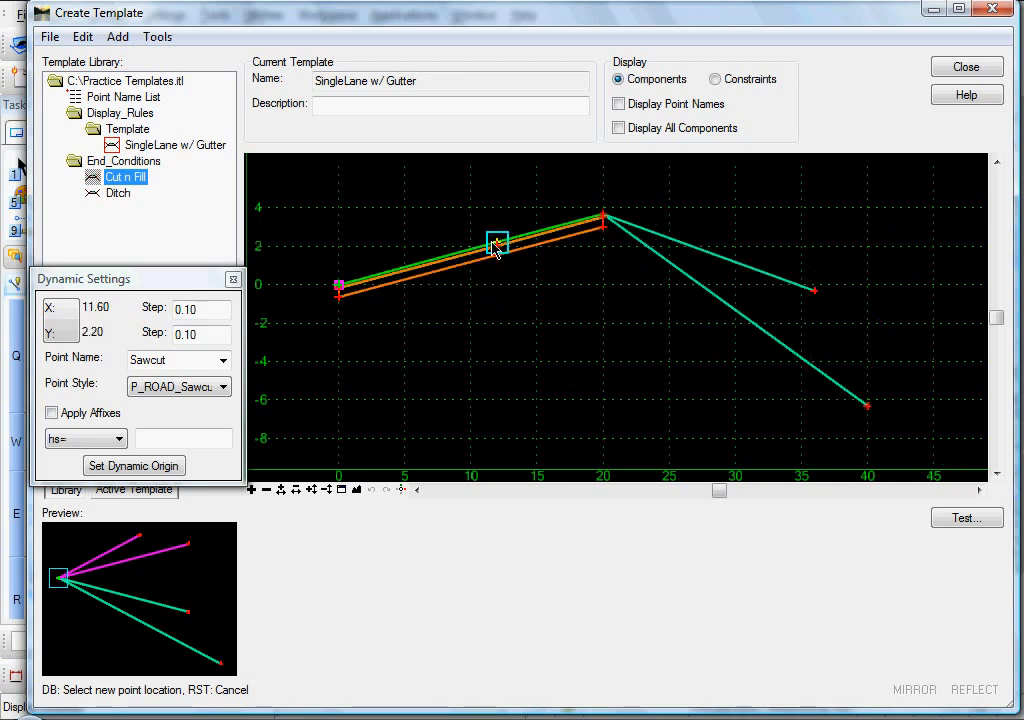
pyautogui.click(496, 247)
# Step: Attach the Ditch end condition from the template library to the top outer shoulder point at offset 20
pyautogui.scroll(-1, 532, 290)
pyautogui.moveTo(532, 290); pyautogui.dragTo(476, 378, button='middle')
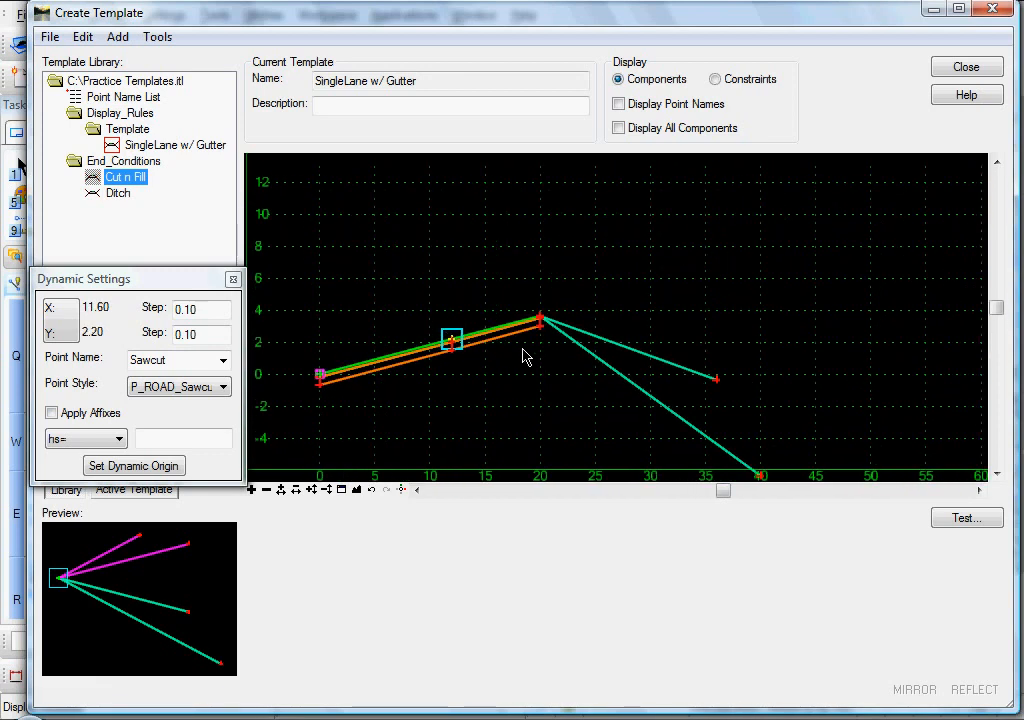
pyautogui.moveTo(540, 322)
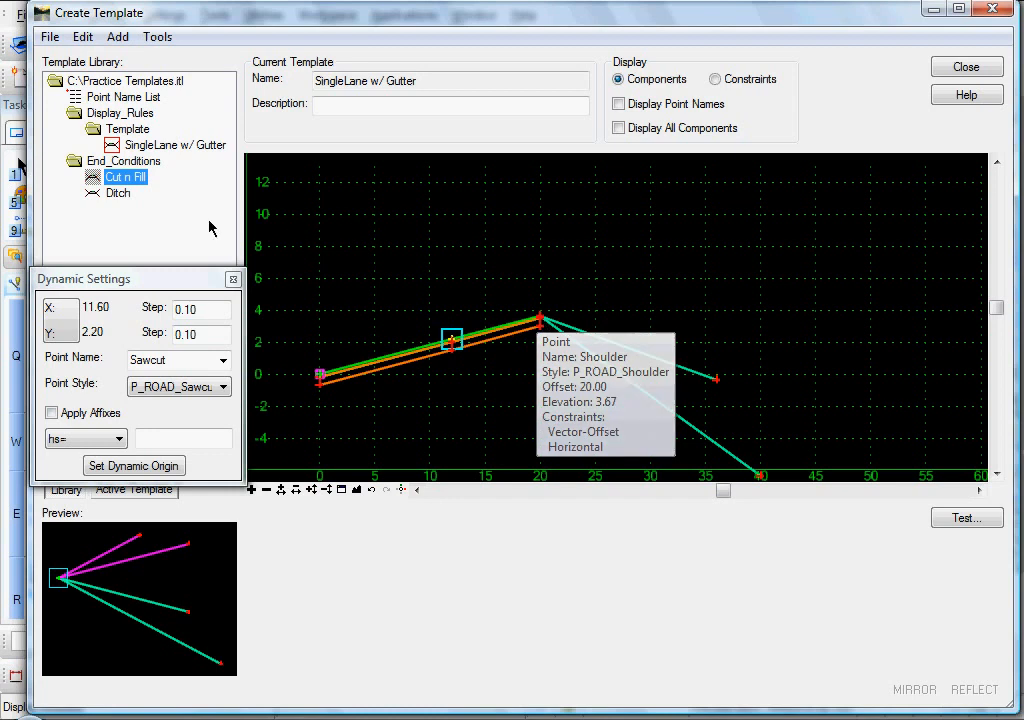
pyautogui.click(118, 194)
pyautogui.moveTo(117, 197); pyautogui.dragTo(541, 318)
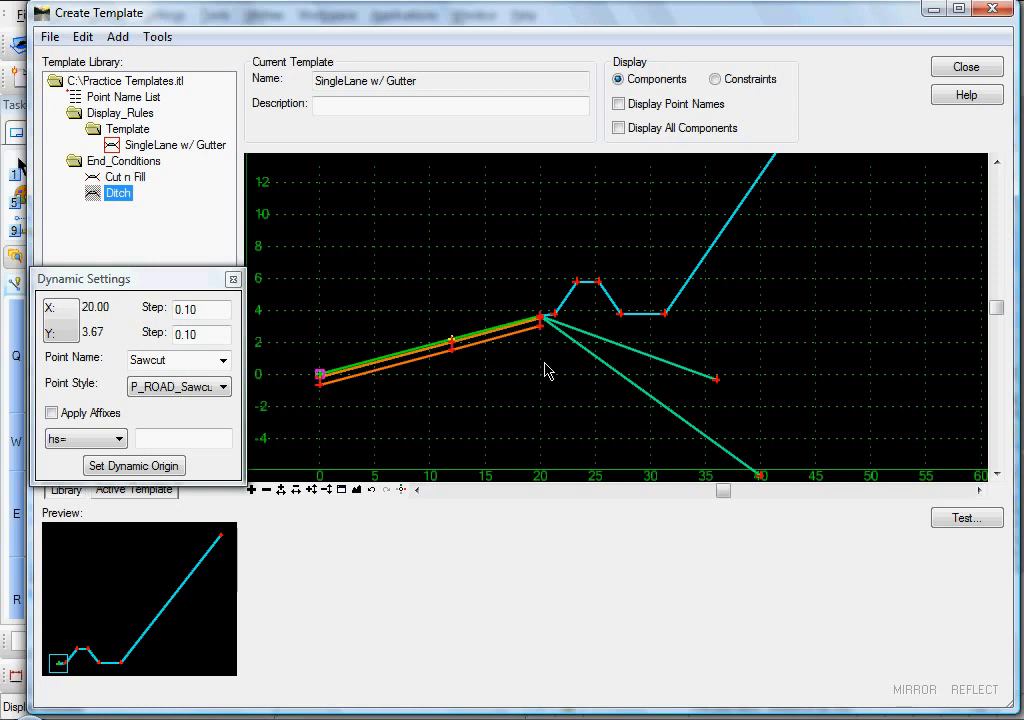
# Step: Set the display rule of the Ditch component to NOT EOP_lower_than_CL
pyautogui.rightClick(684, 295)
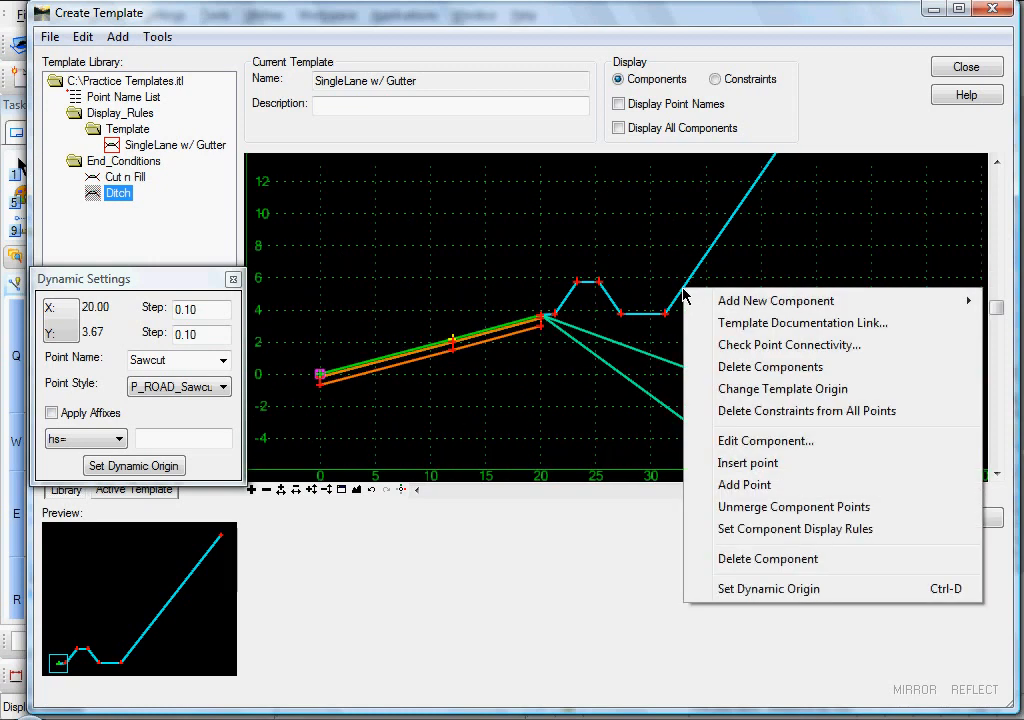
pyautogui.click(750, 529)
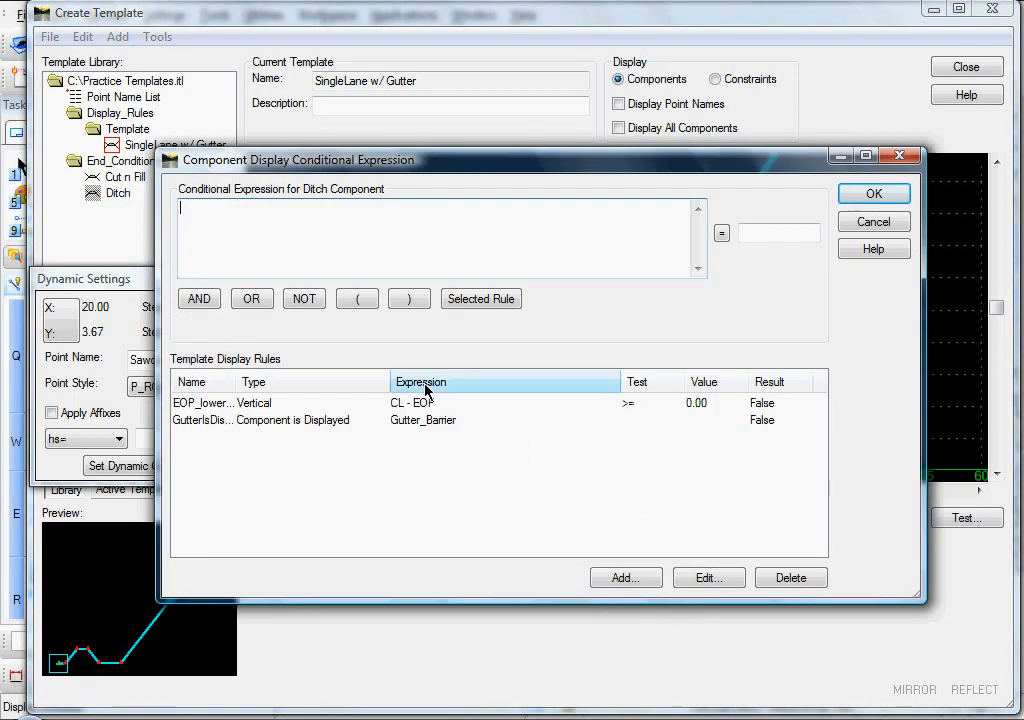
pyautogui.click(301, 299)
pyautogui.click(204, 405)
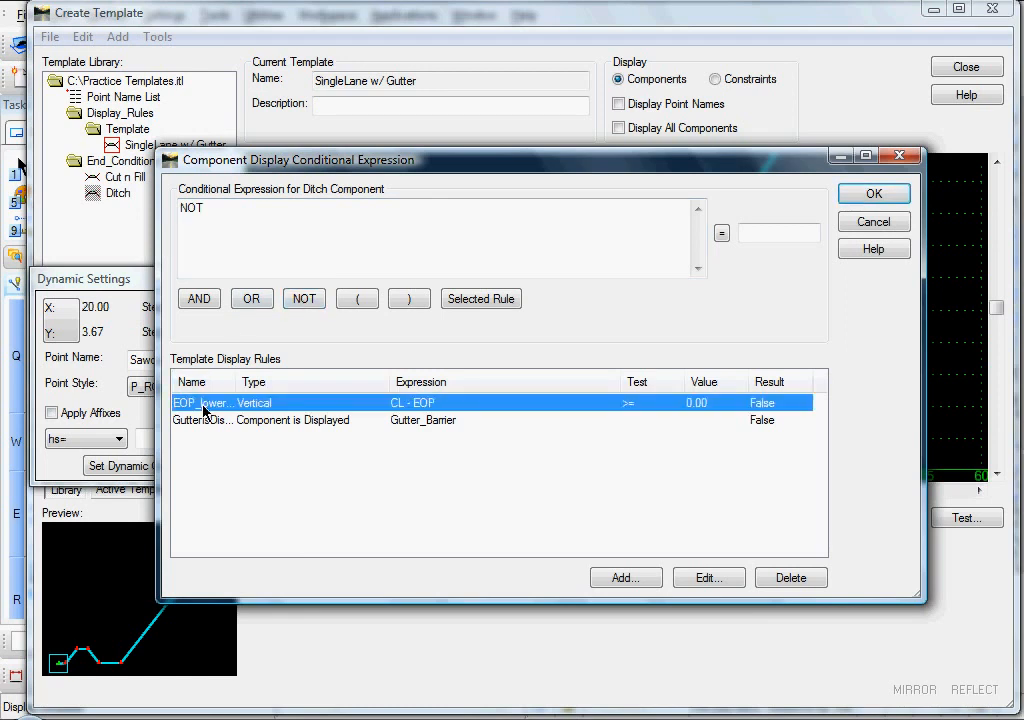
pyautogui.click(471, 303)
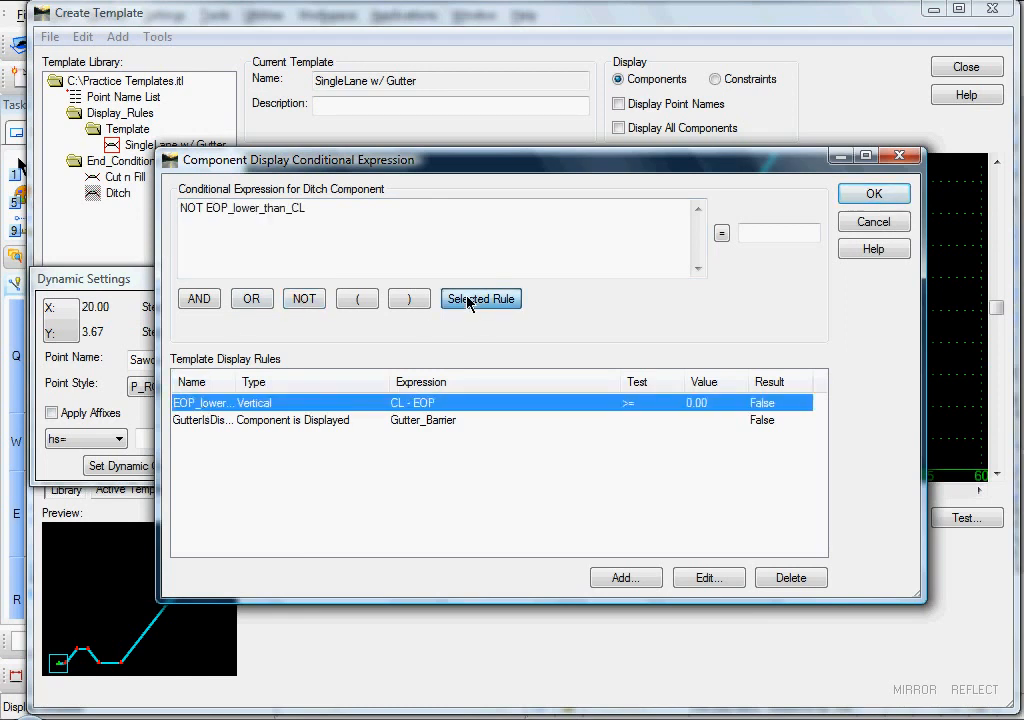
pyautogui.click(871, 191)
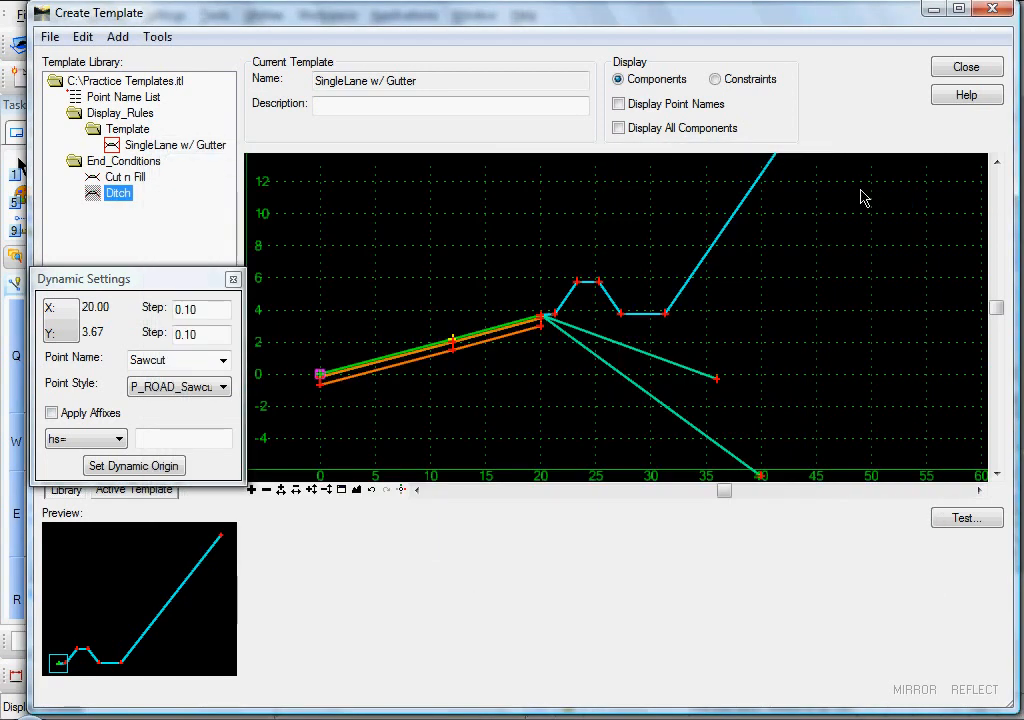
# Step: Move the EOP point to an elevation of about 3.20 above CL, testing the ditch and fill slope display
pyautogui.rightClick(452, 338)
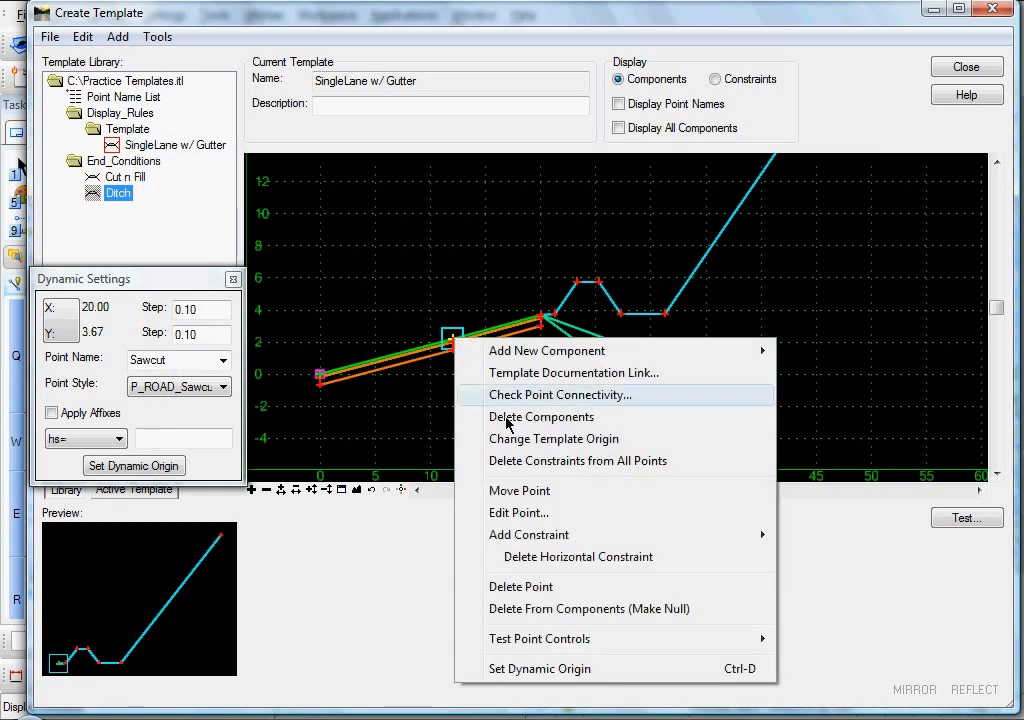
pyautogui.click(521, 490)
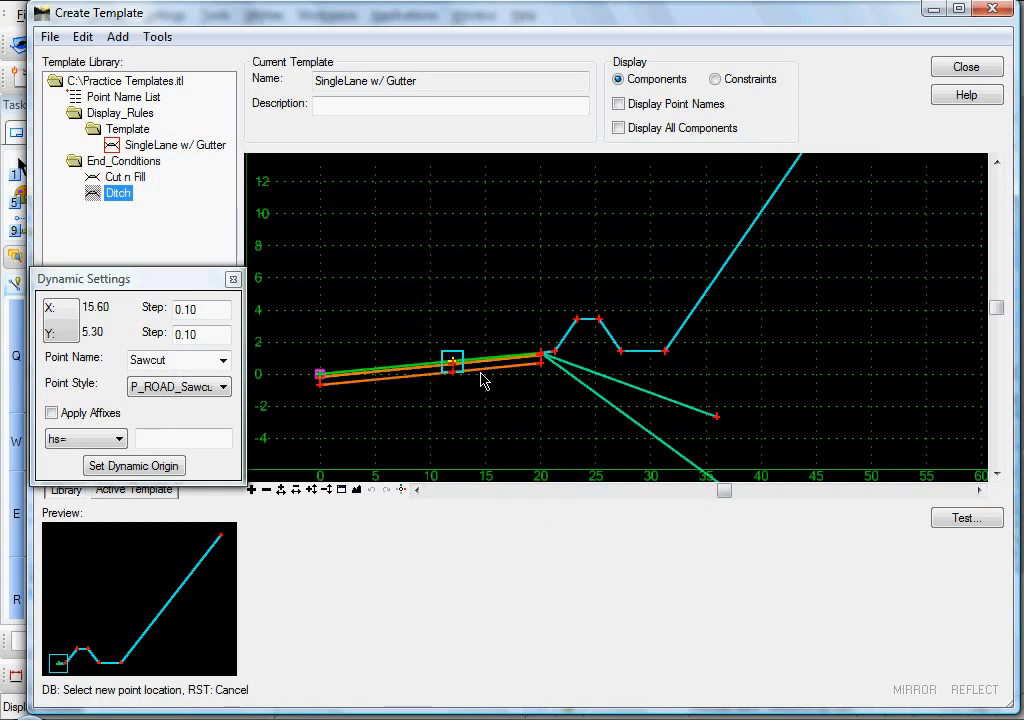
pyautogui.moveTo(466, 379); pyautogui.dragTo(436, 310, button='middle')
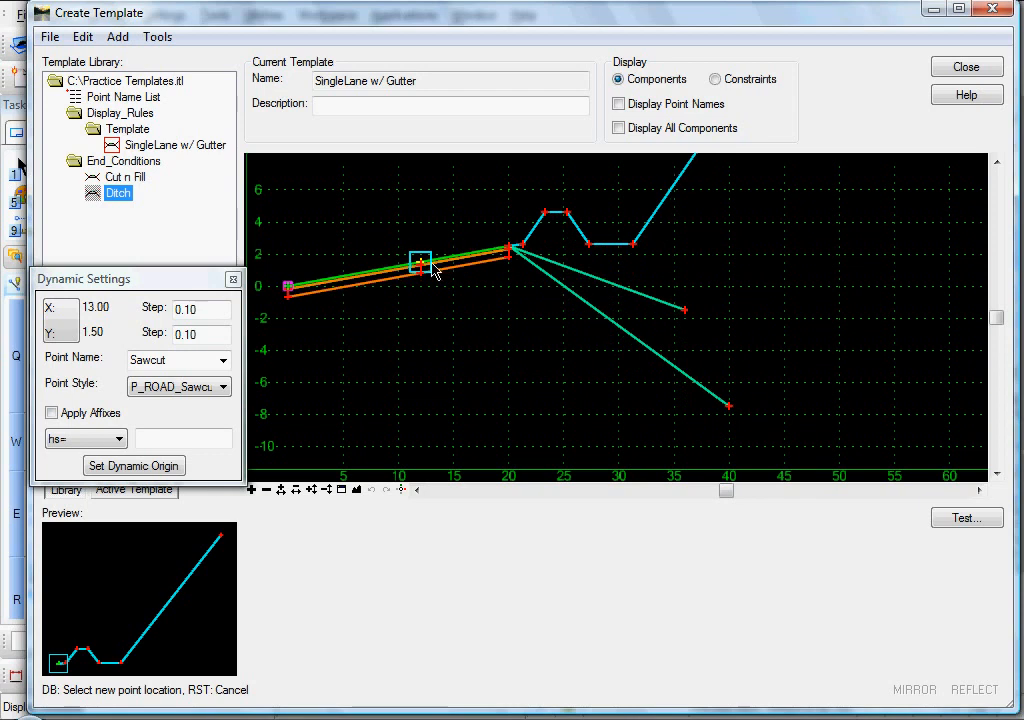
pyautogui.moveTo(431, 258); pyautogui.dragTo(471, 343, button='middle')
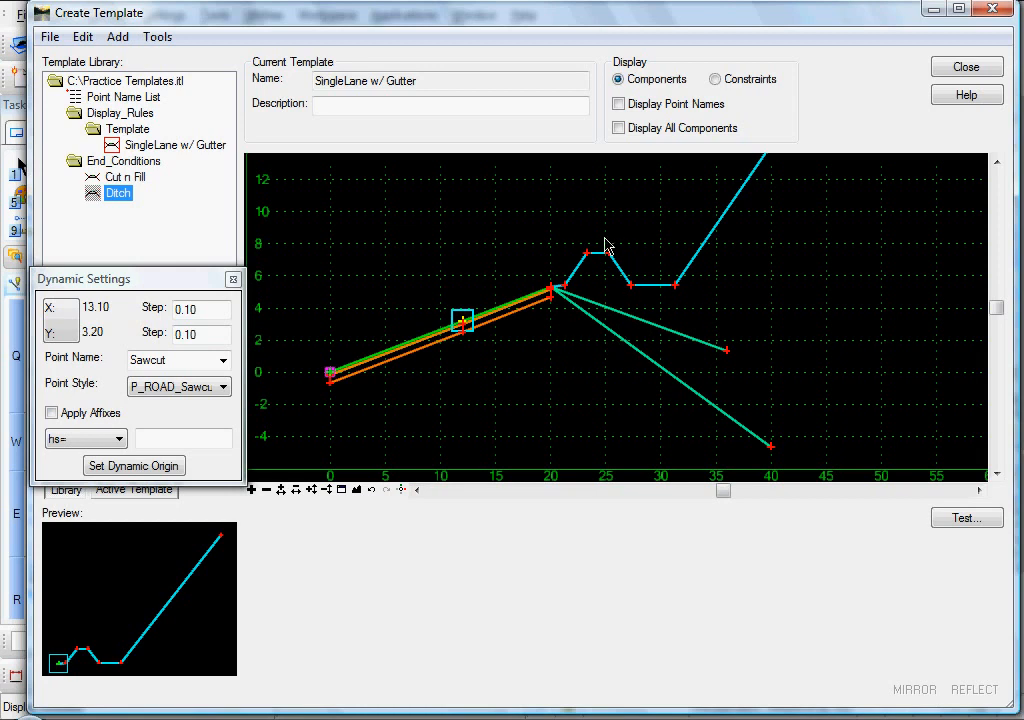
pyautogui.rightClick(470, 270)
pyautogui.press('Escape')
# Step: Turn on the display of all components, and move the EOP point below CL and back up to an elevation of about 2.30
pyautogui.click(619, 129)
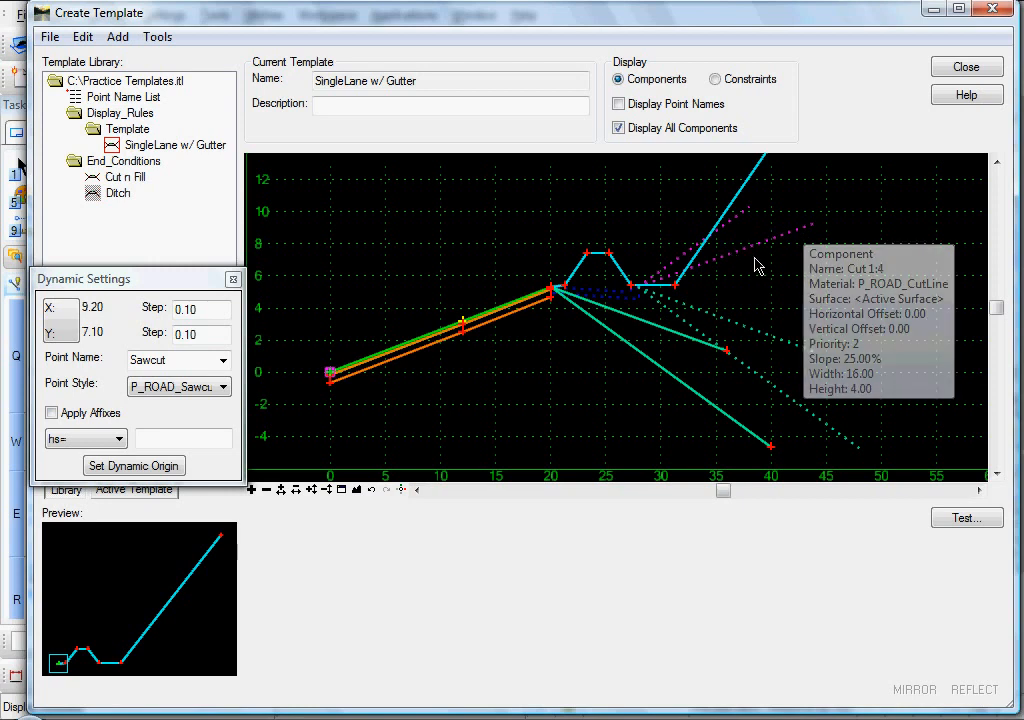
pyautogui.moveTo(730, 264)
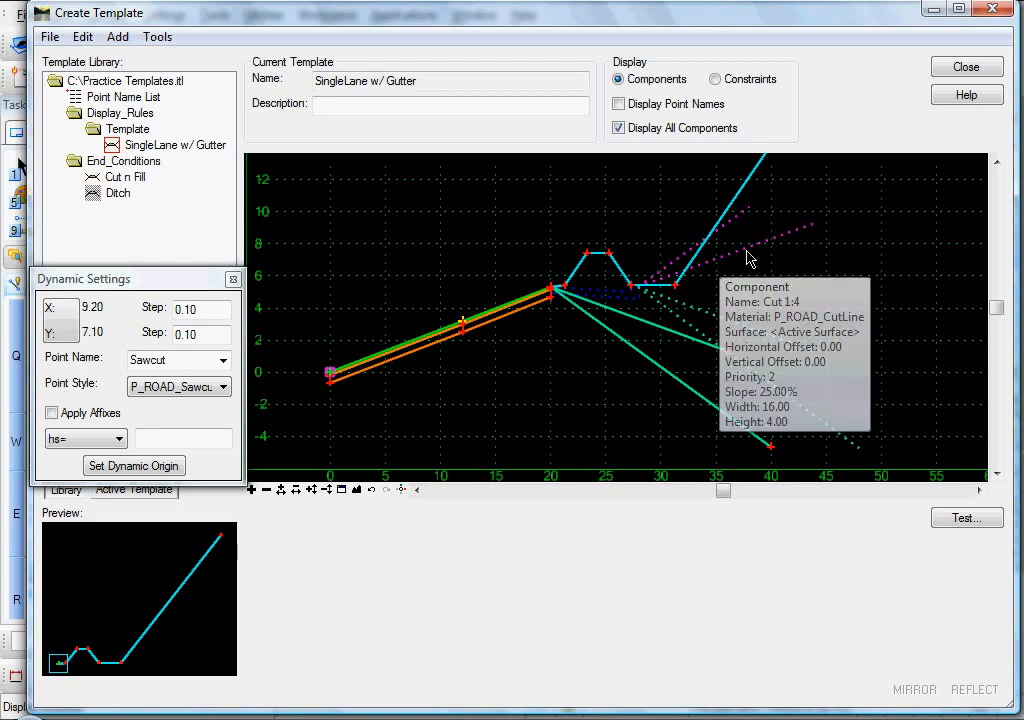
pyautogui.rightClick(463, 322)
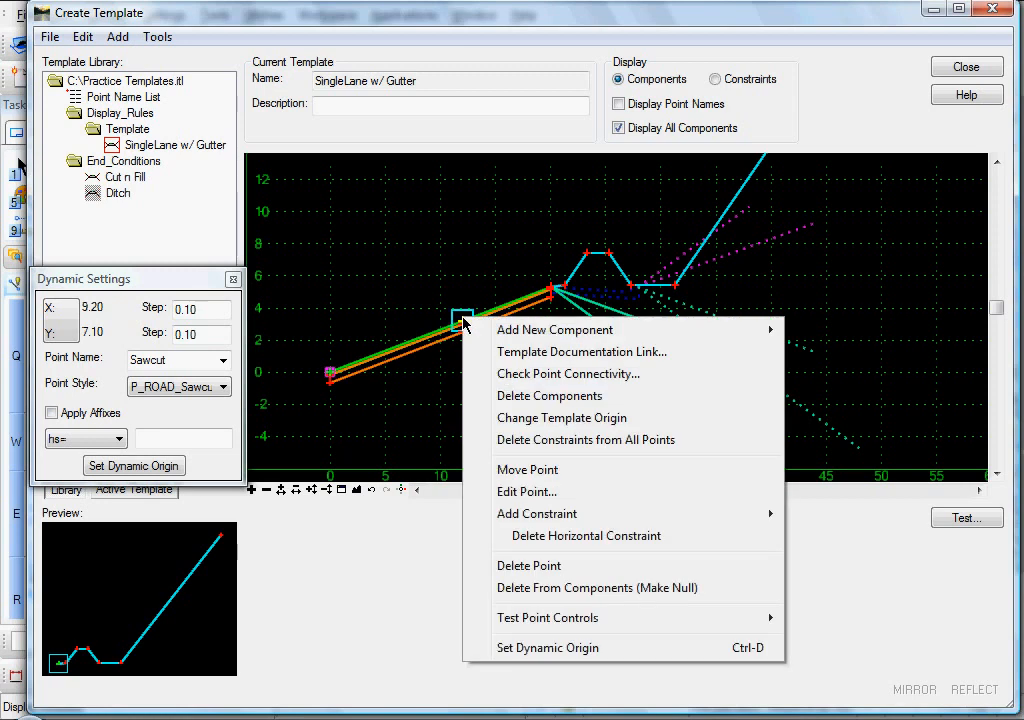
pyautogui.click(529, 468)
pyautogui.scroll(-1, 503, 315)
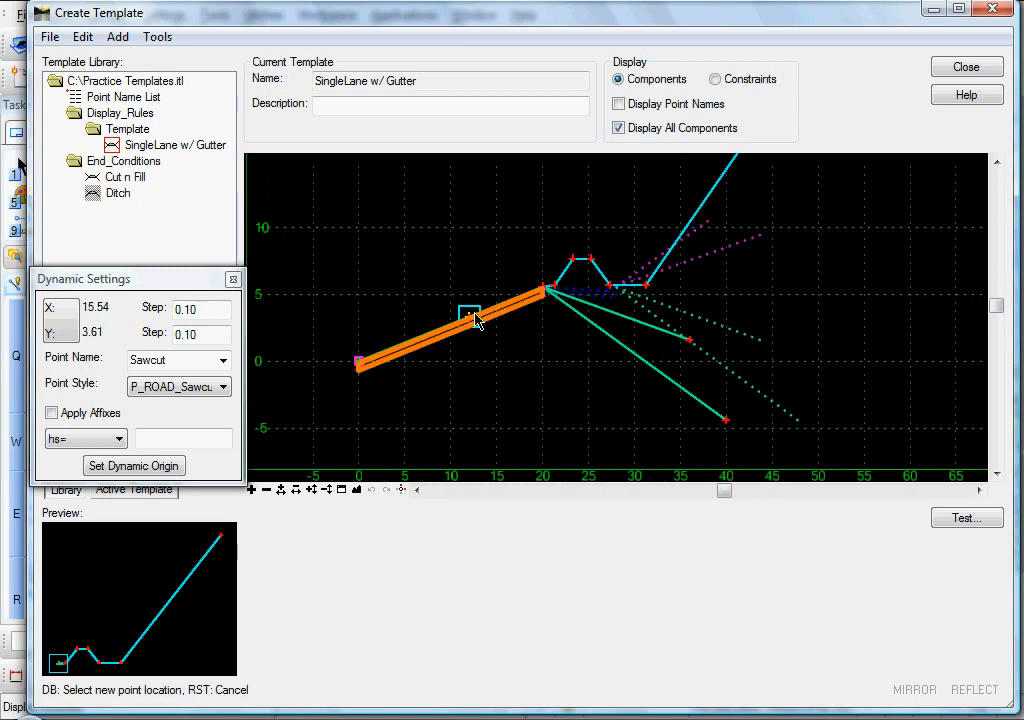
pyautogui.moveTo(500, 320); pyautogui.dragTo(444, 303, button='middle')
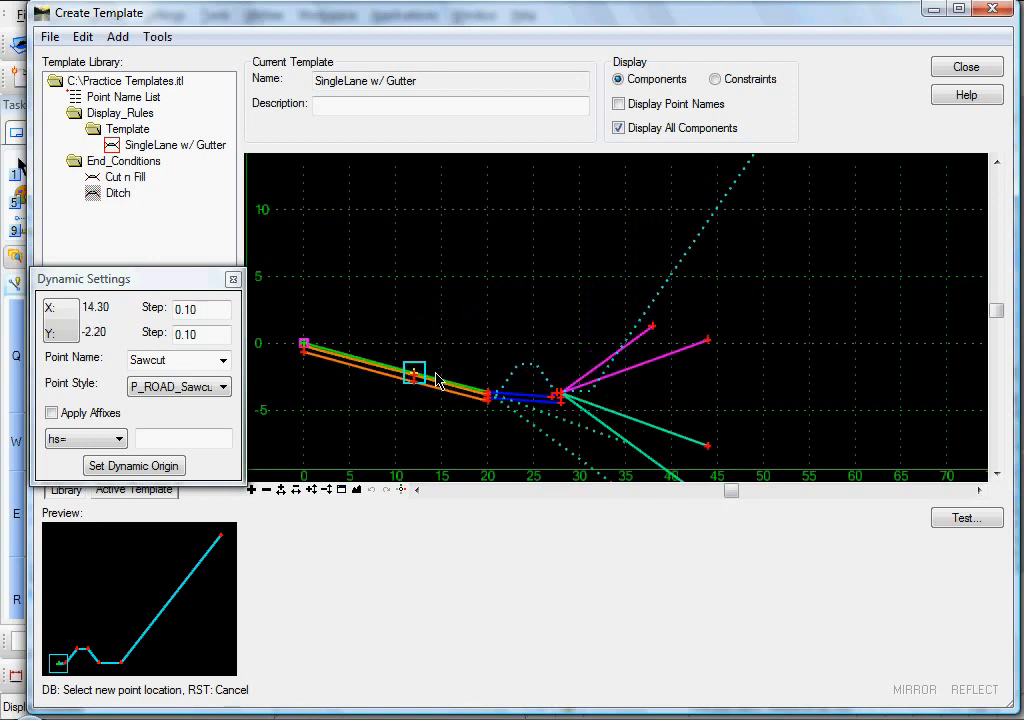
pyautogui.scroll(-3, 437, 380)
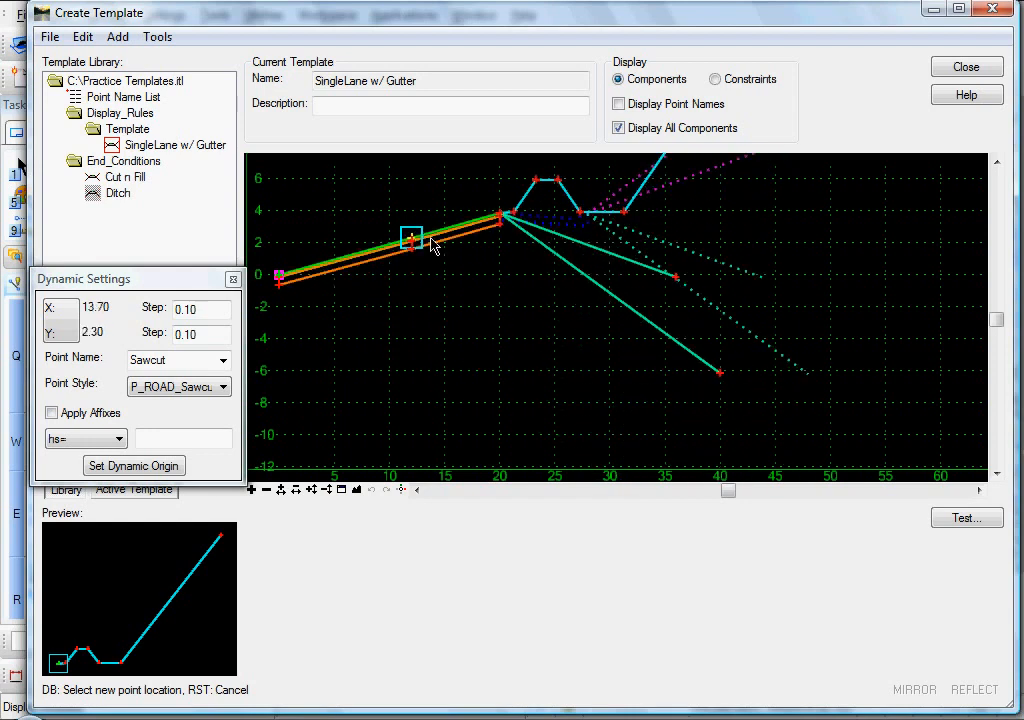
pyautogui.click(433, 246)
# Step: Turn off the display of all components and save the Practice Templates.itl template library
pyautogui.scroll(-1, 460, 320)
pyautogui.moveTo(455, 325); pyautogui.dragTo(478, 367, button='middle')
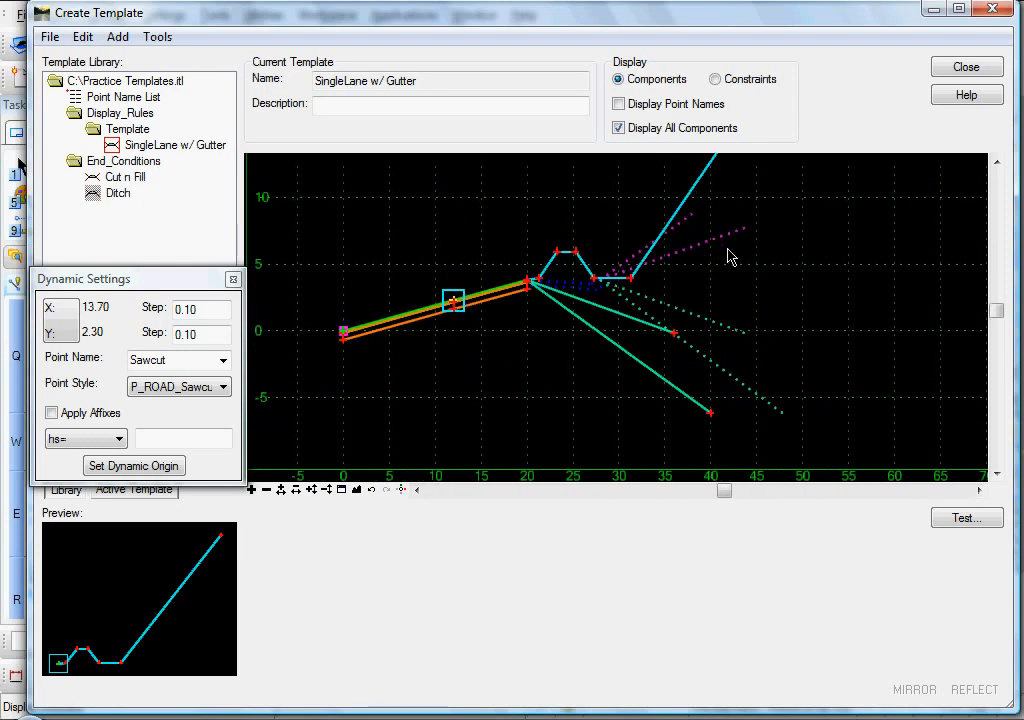
pyautogui.click(618, 128)
pyautogui.click(49, 38)
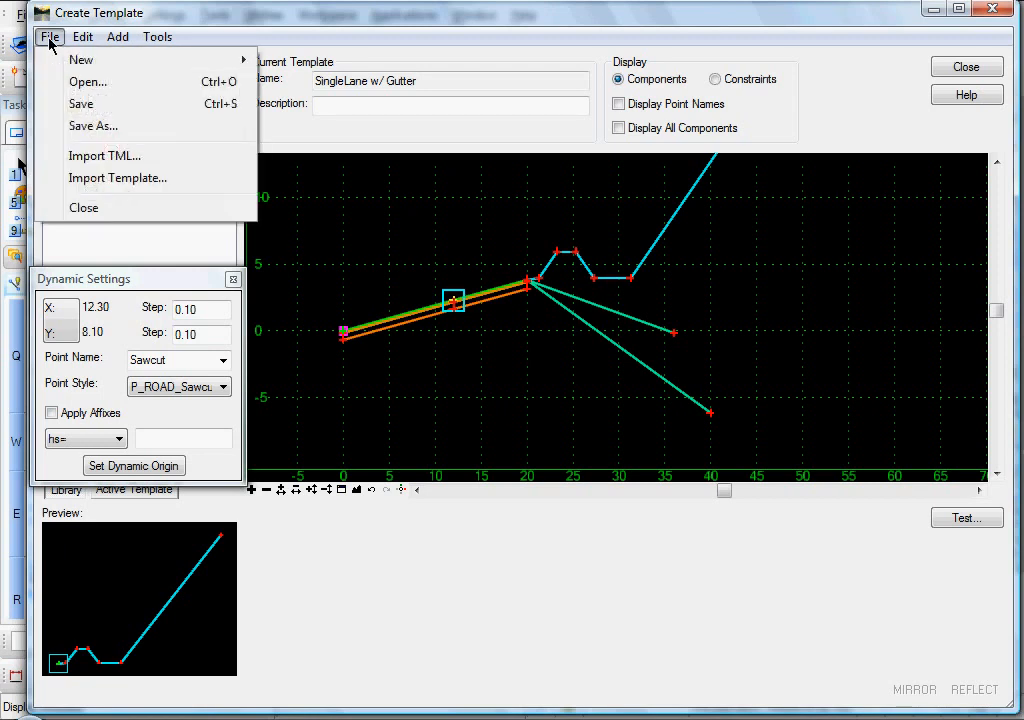
pyautogui.click(80, 104)
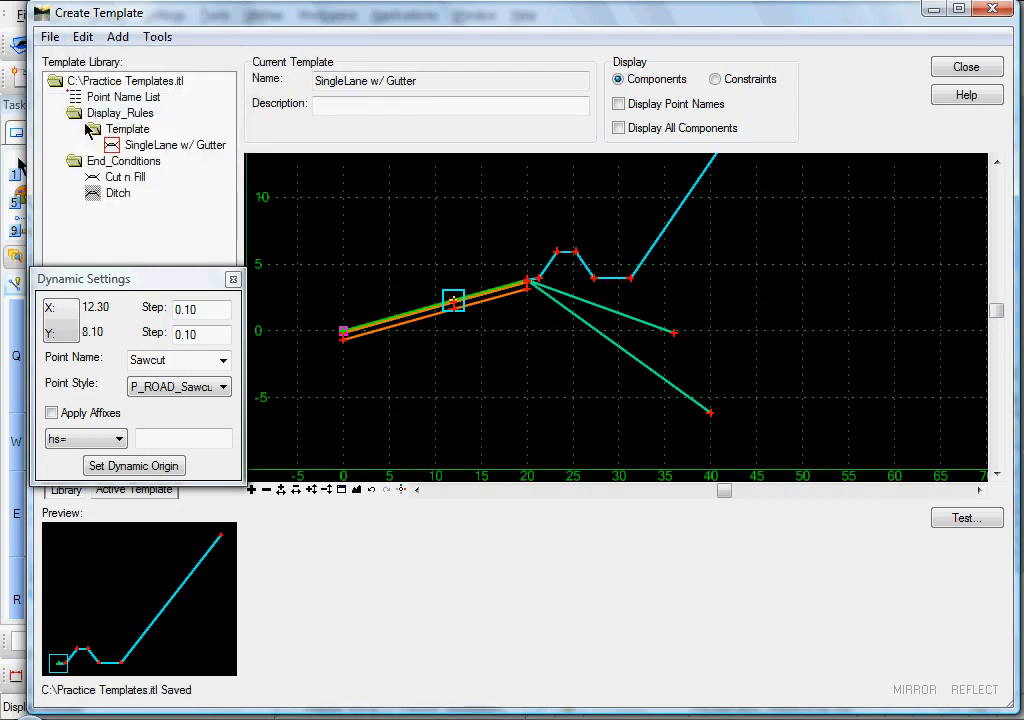
pyautogui.rightClick(423, 235)
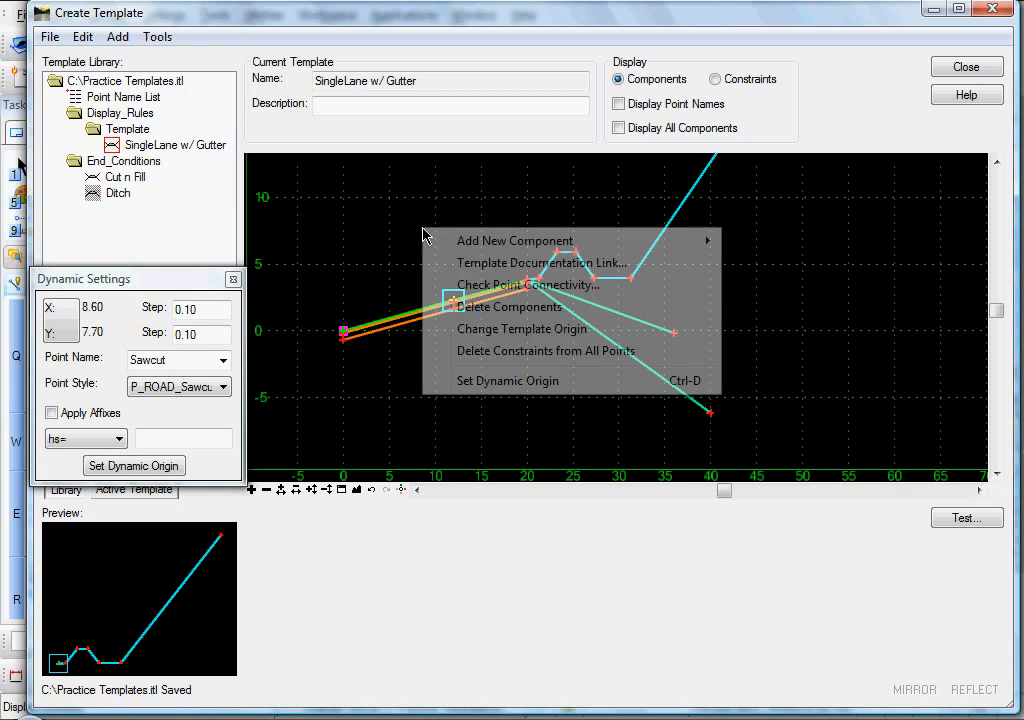
pyautogui.click(413, 237)
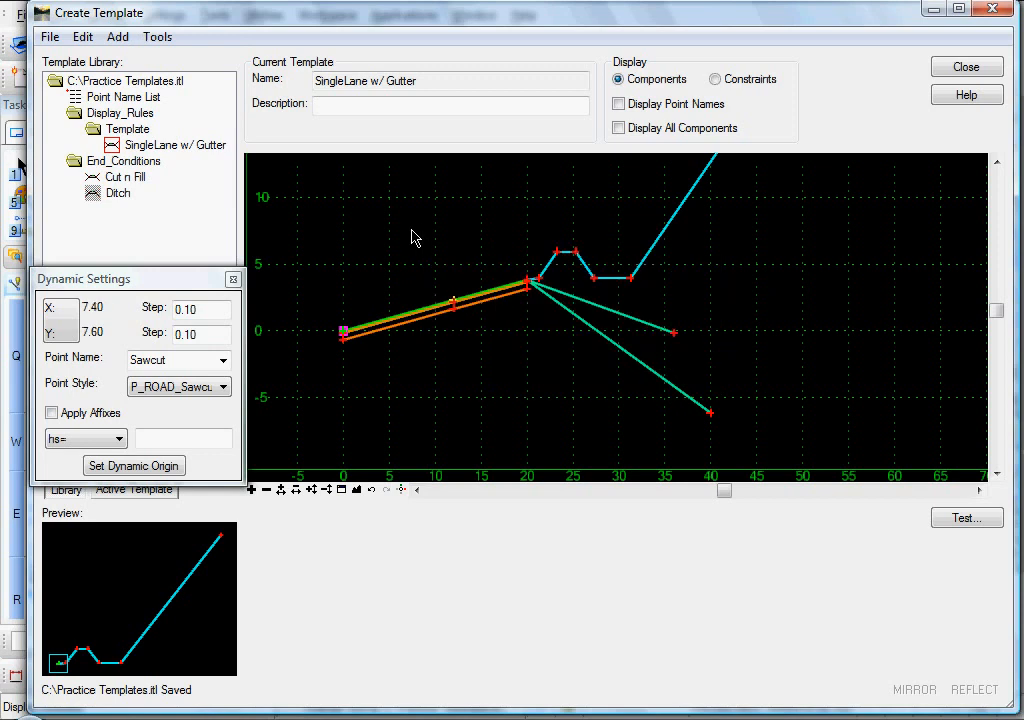